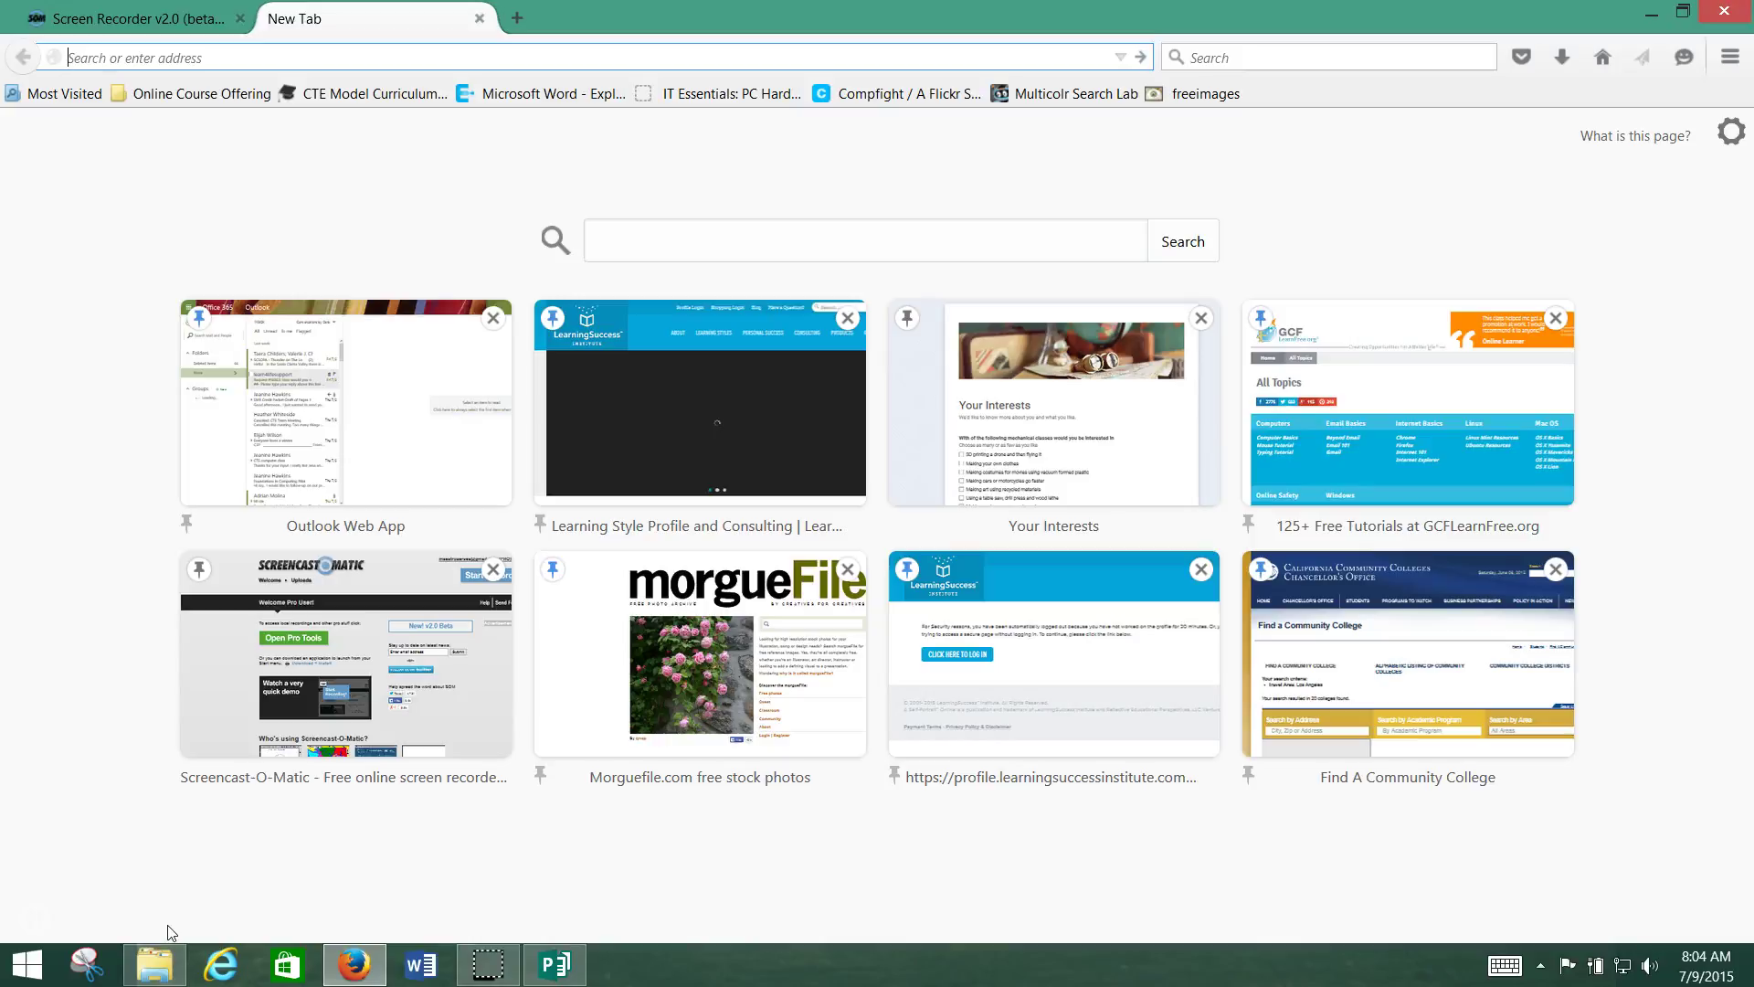
Go to majorgeeks.com in Firefox.
click(166, 936)
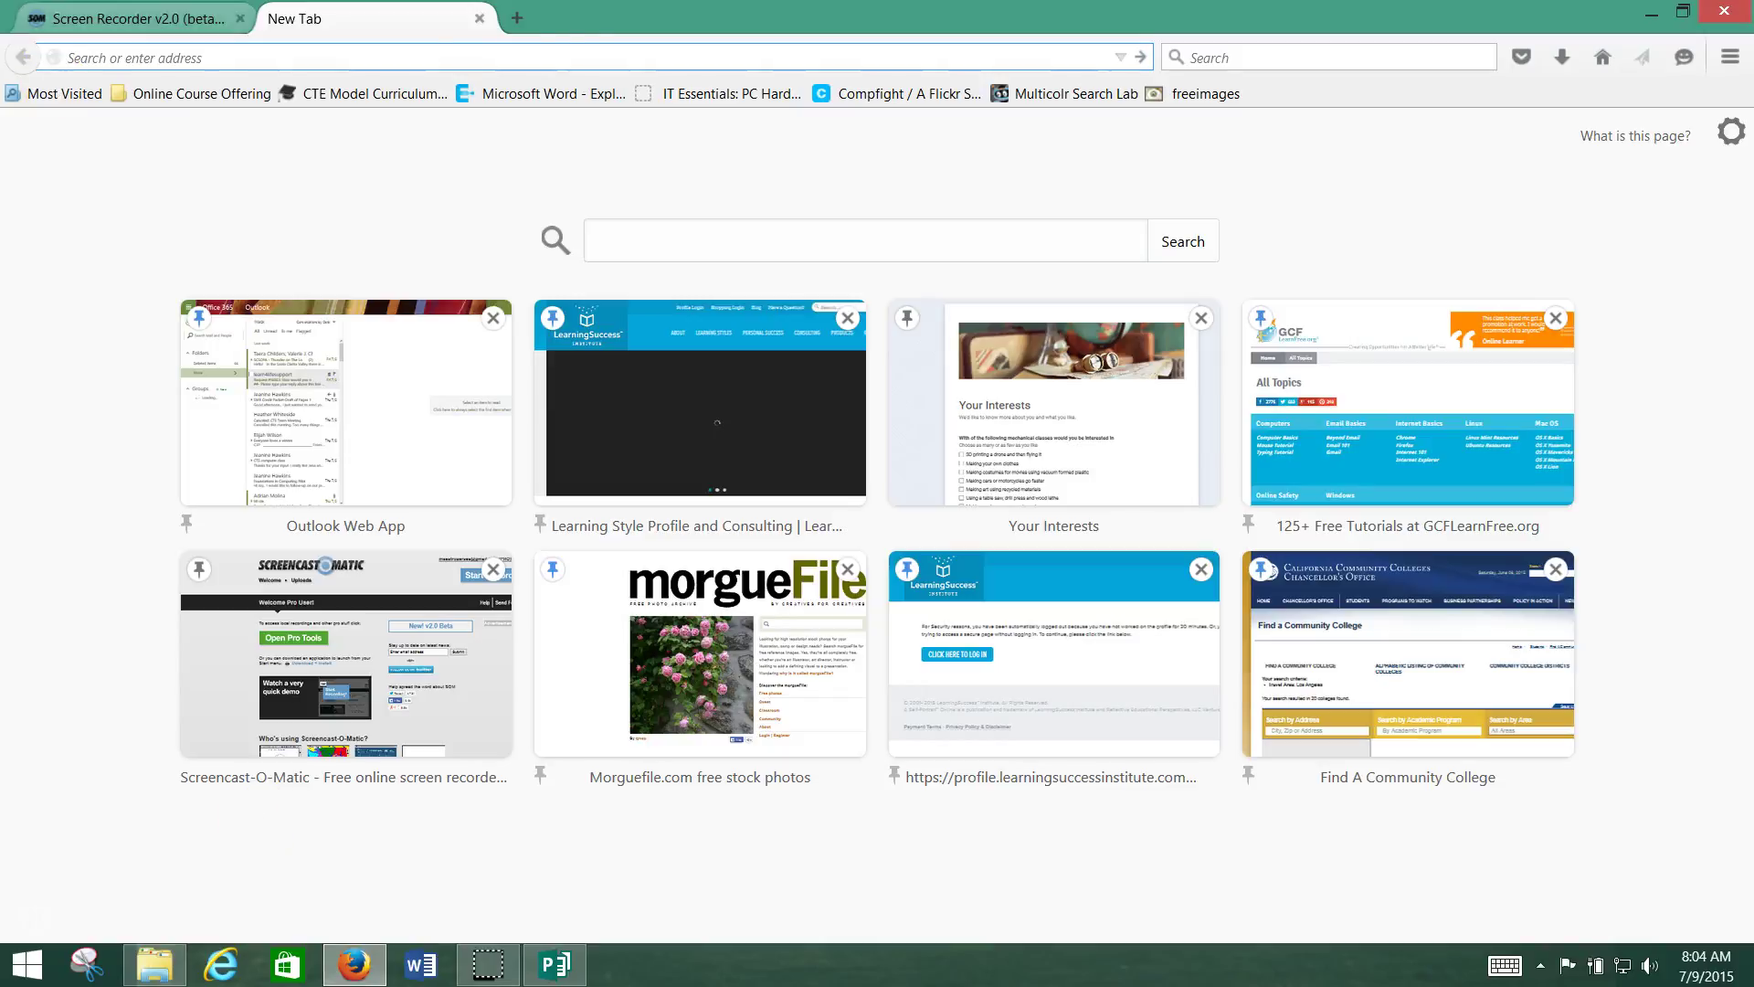
click(1081, 25)
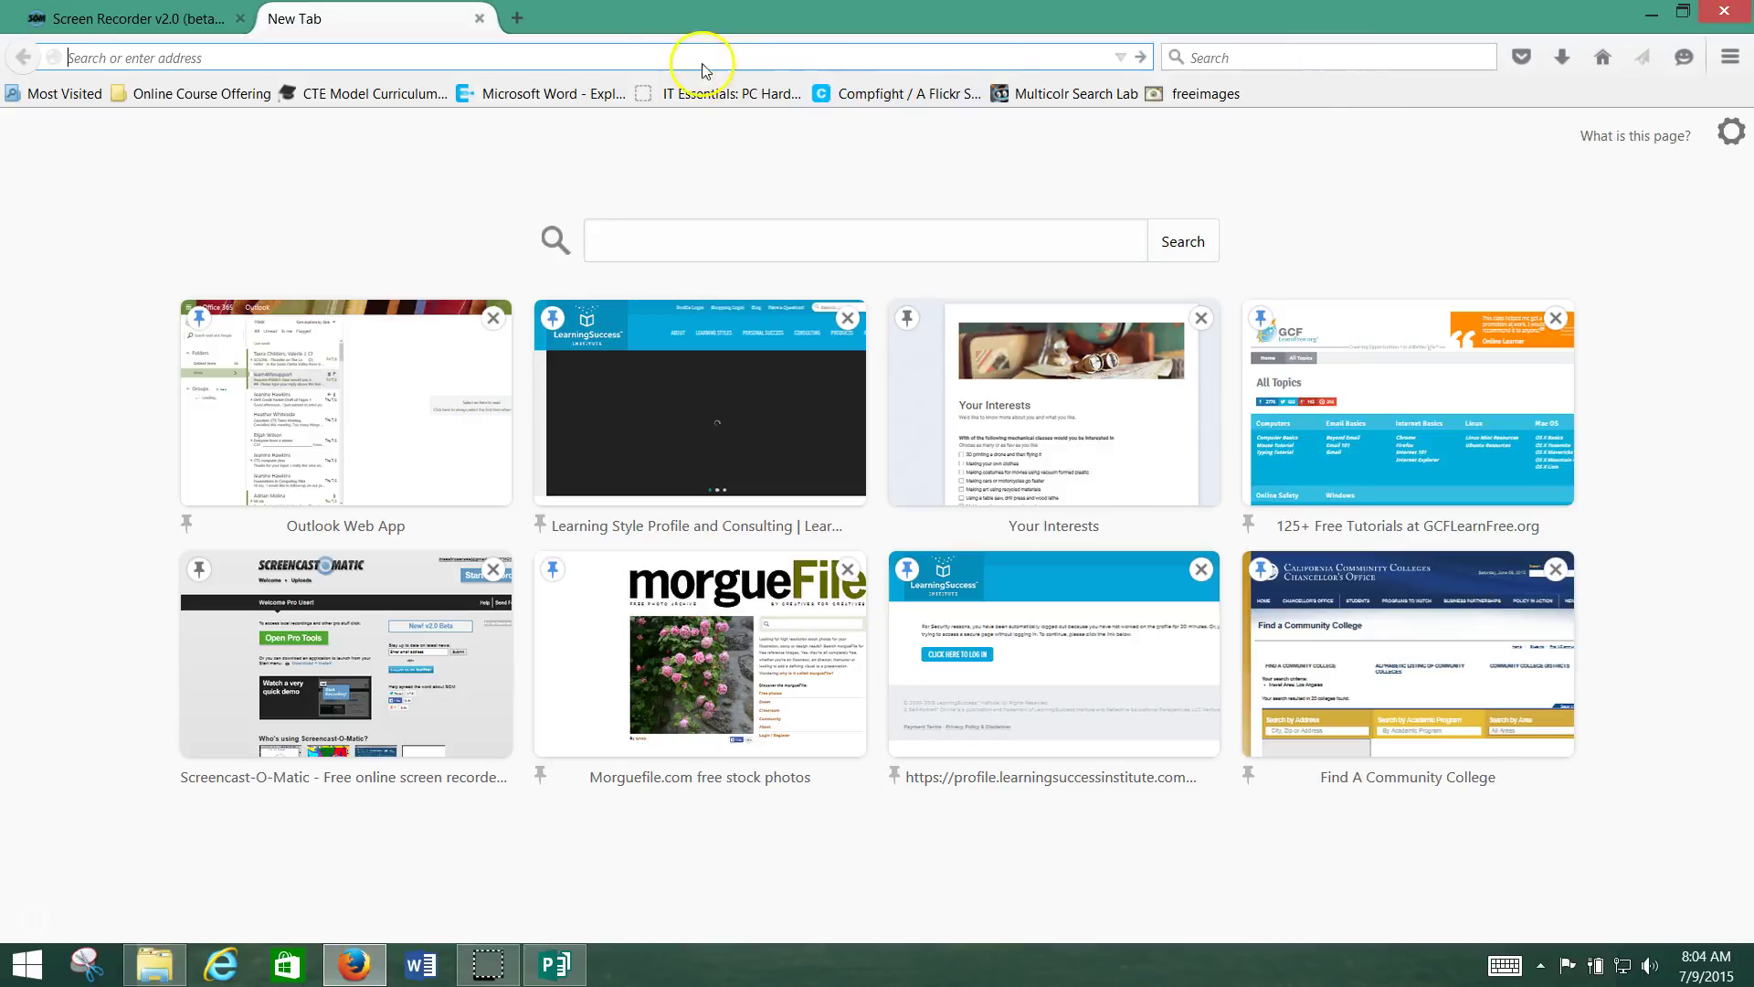
click(445, 62)
text(major)
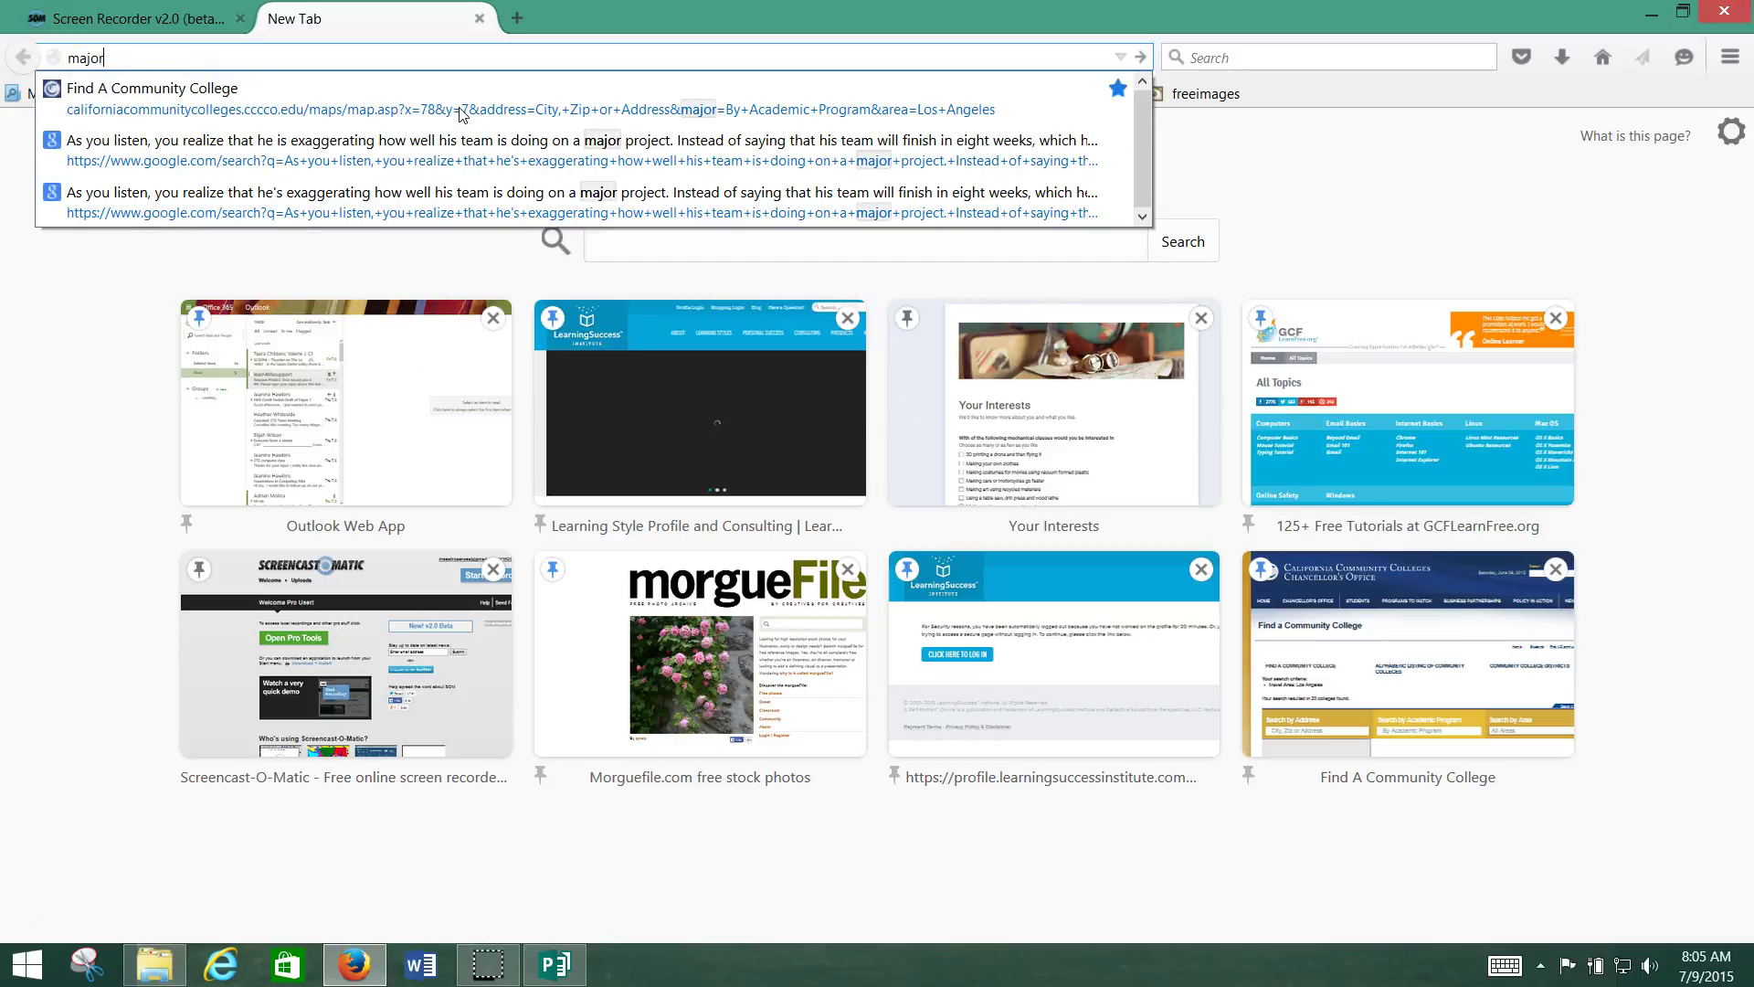
text(geeks)
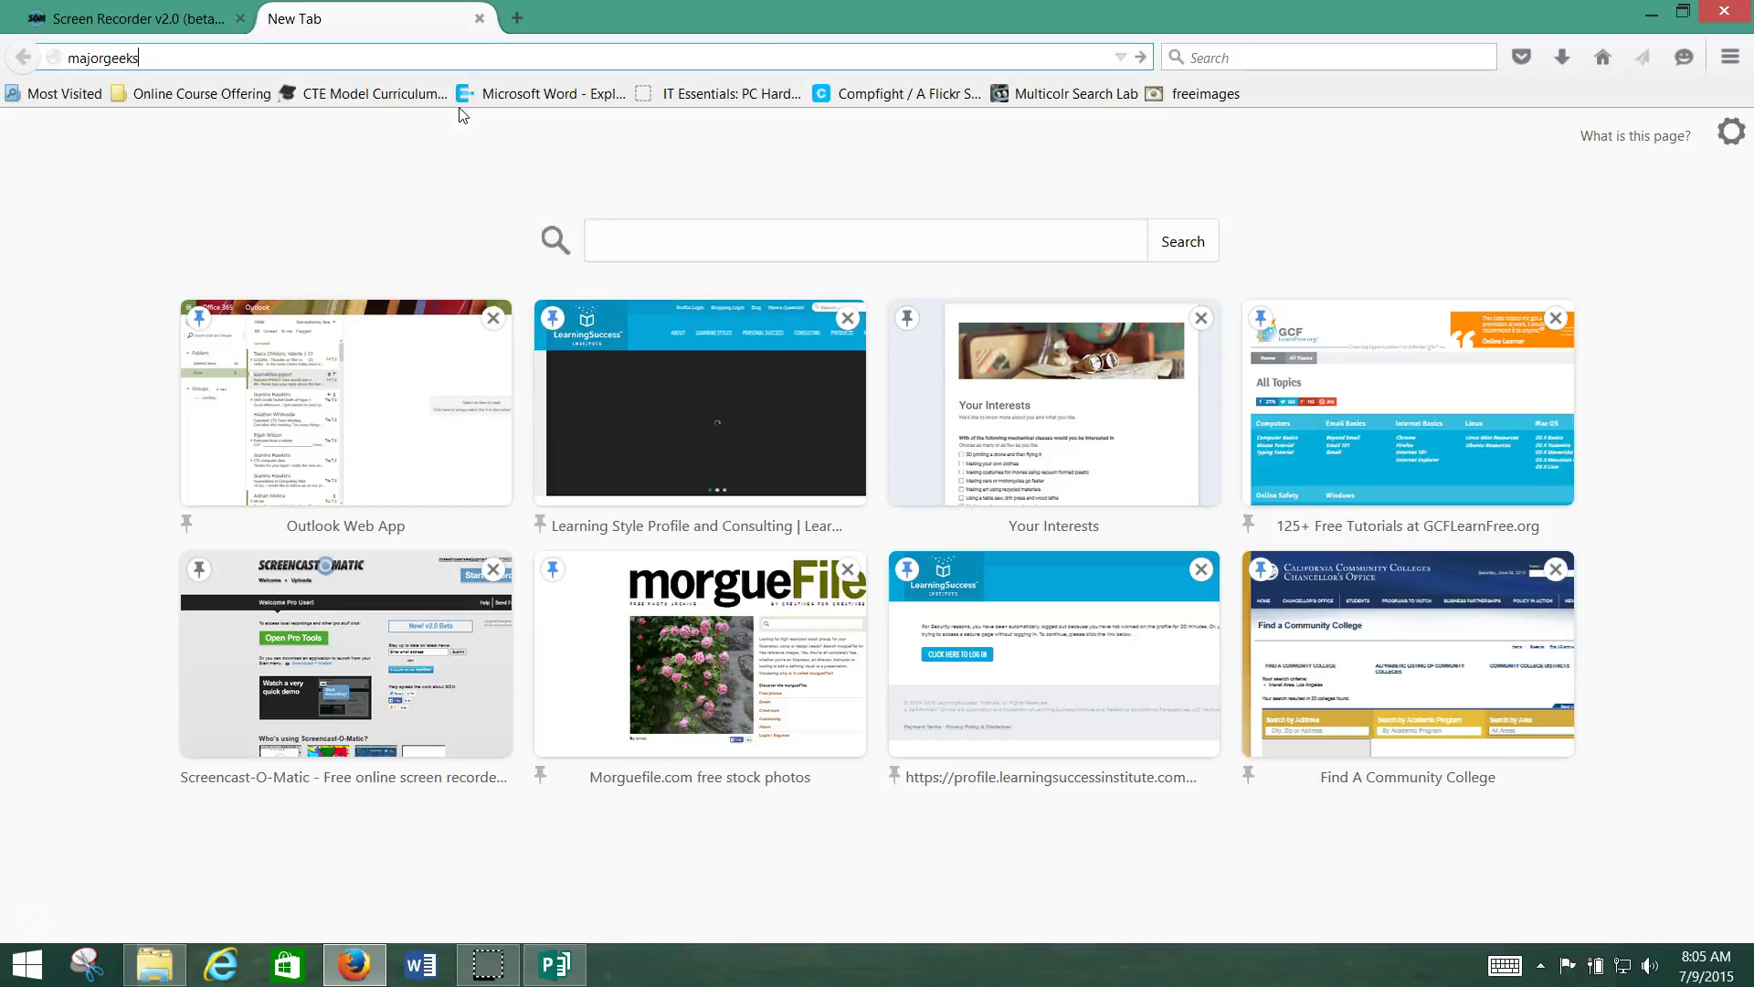
text(.com)
key(Return)
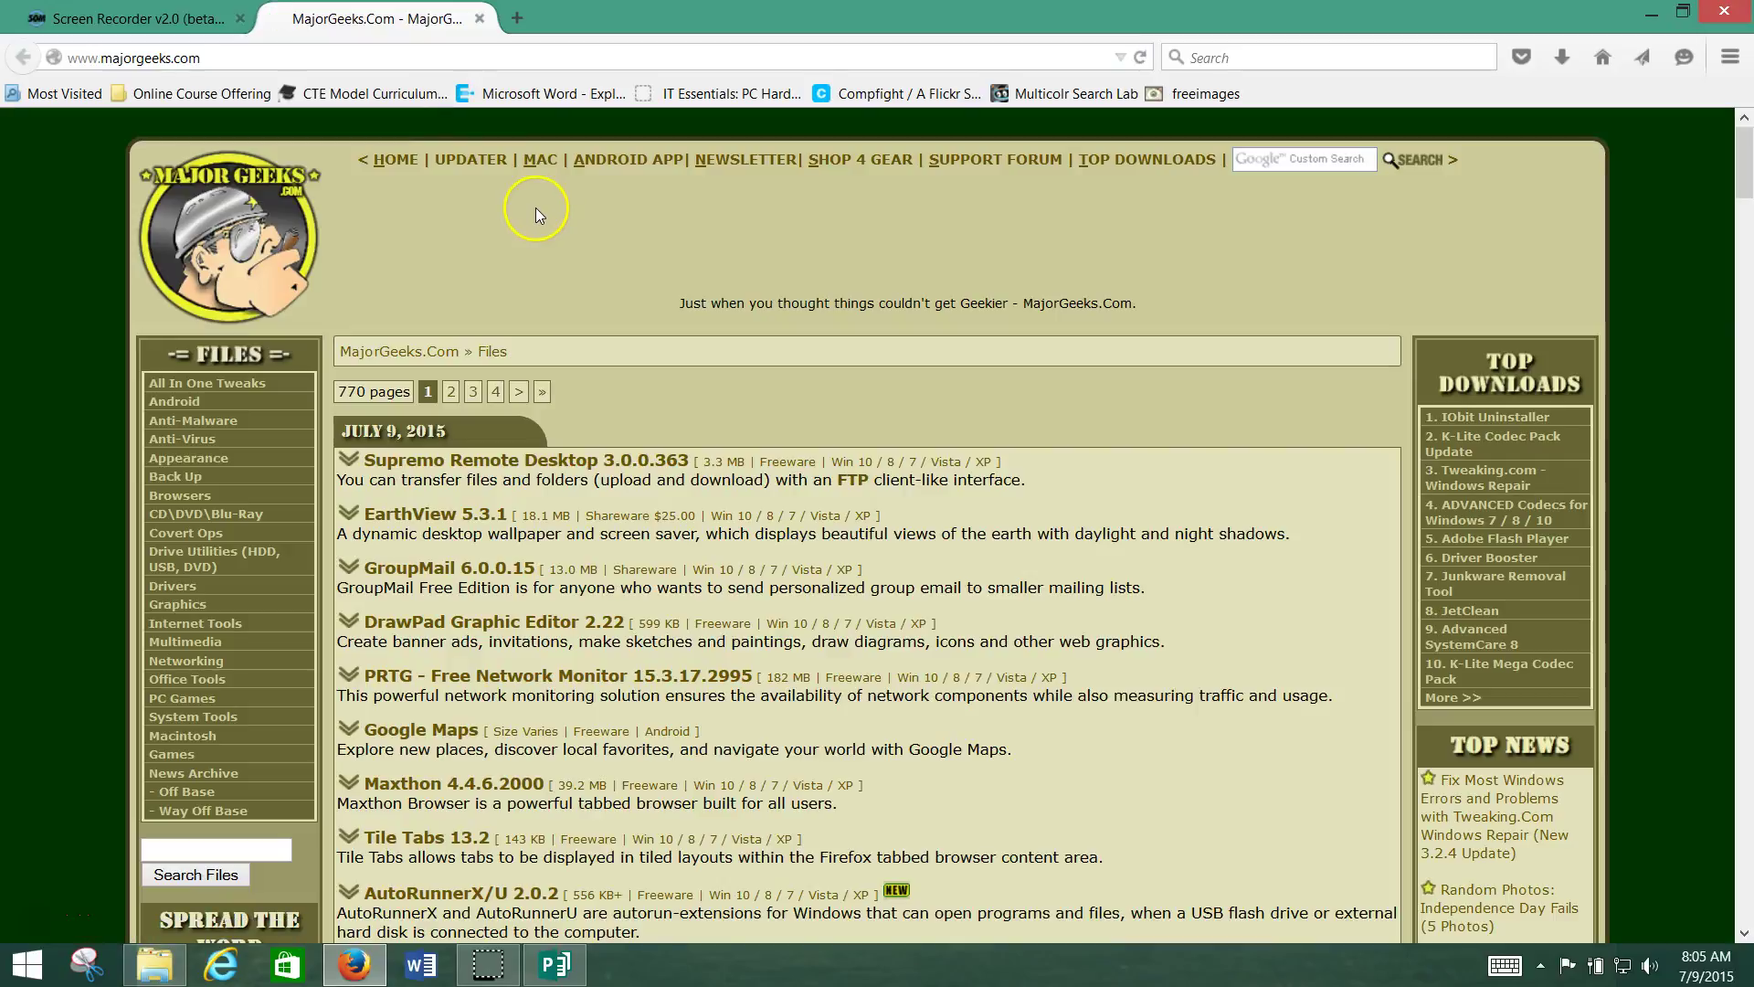
Browse from Anti-Virus to the All-In-One Anti-Virus Suites listing and scroll down.
click(200, 442)
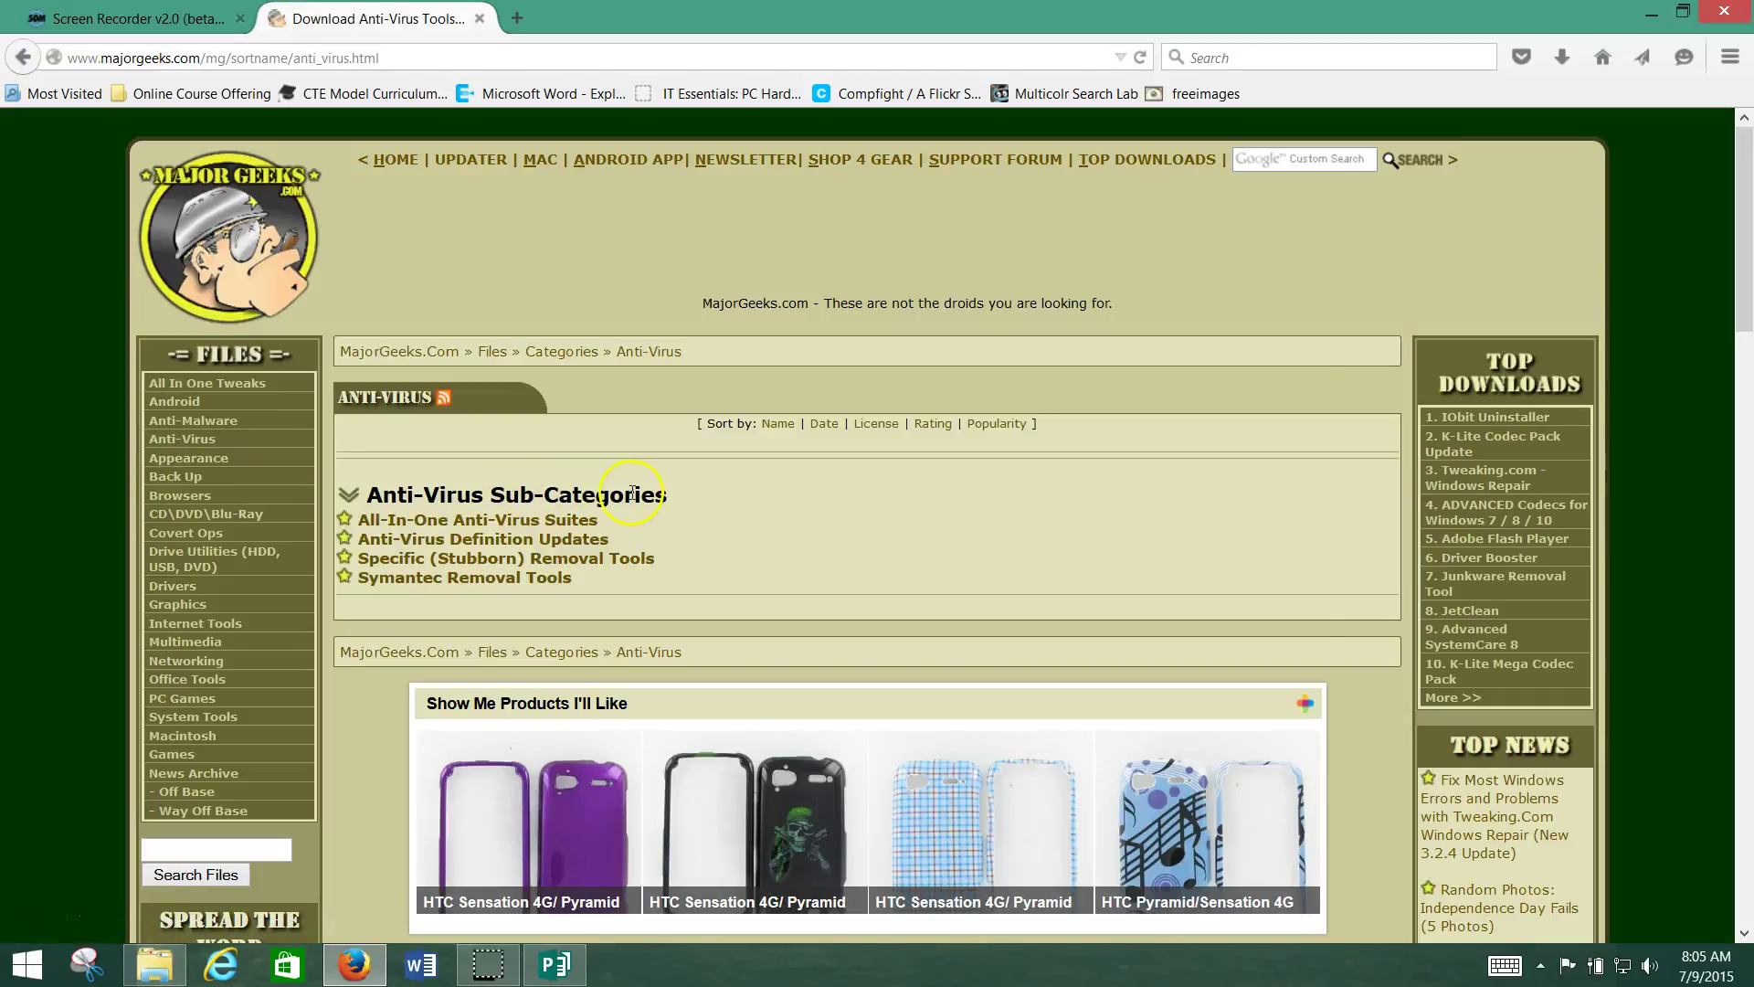
click(490, 528)
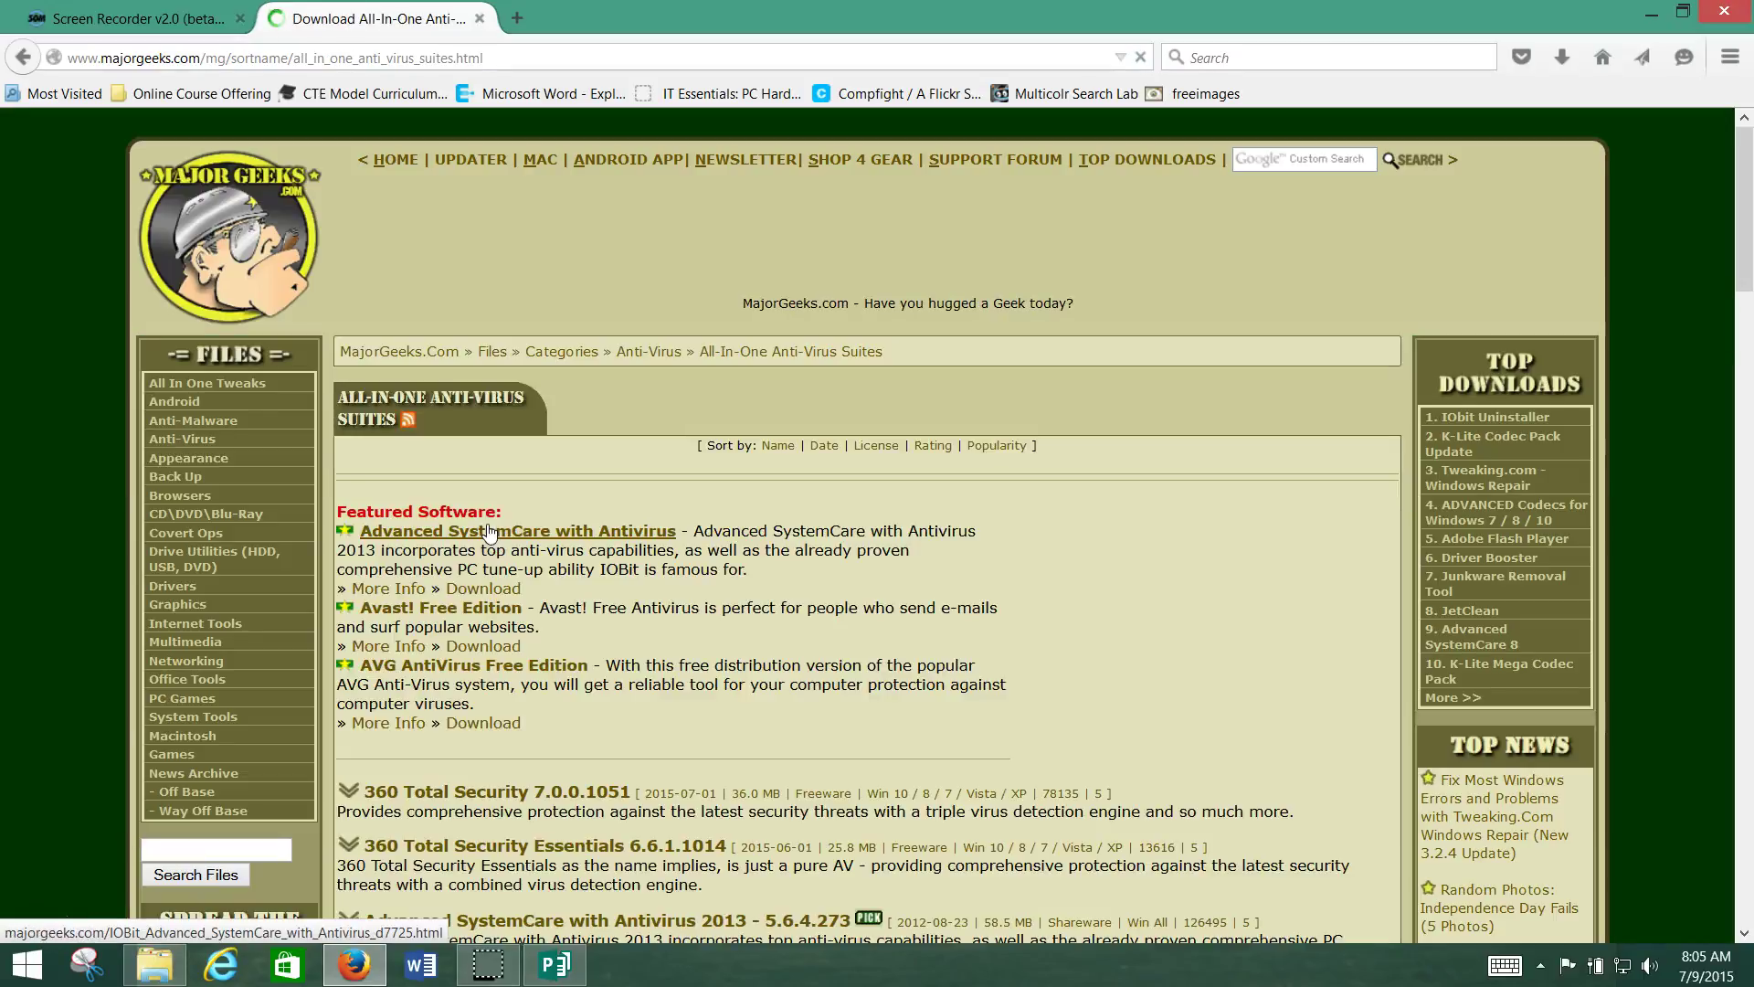
scroll(984, 534, down, 3)
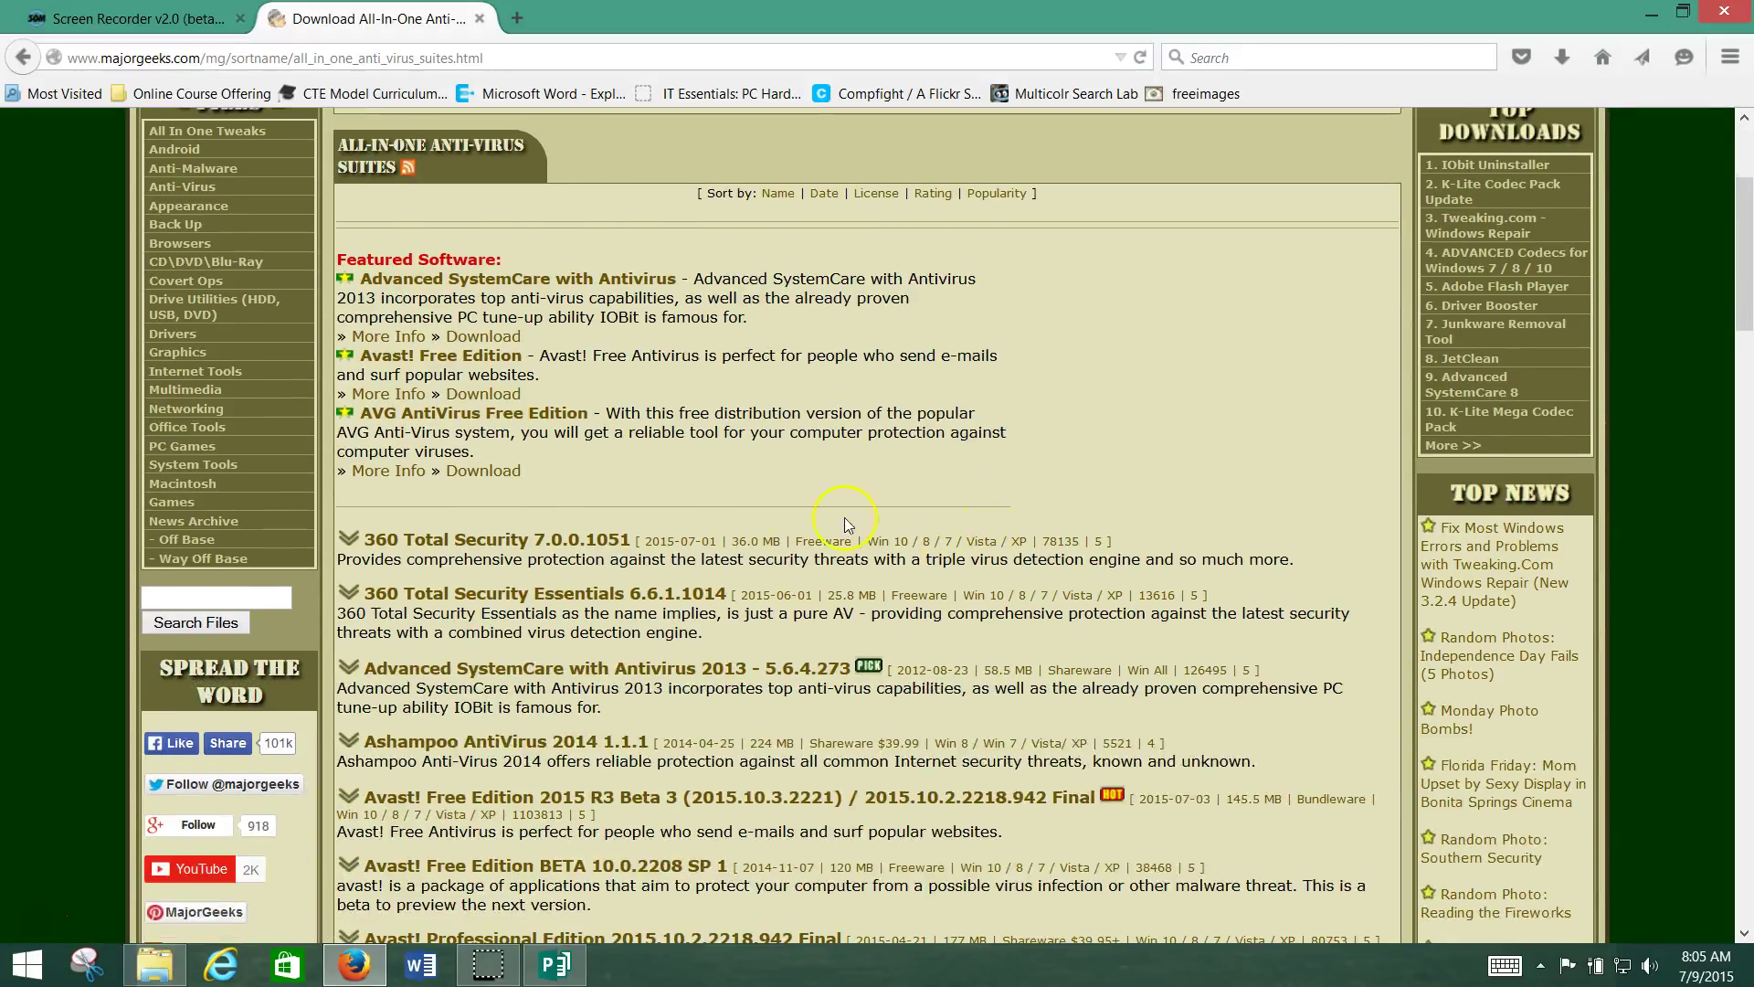
click(520, 291)
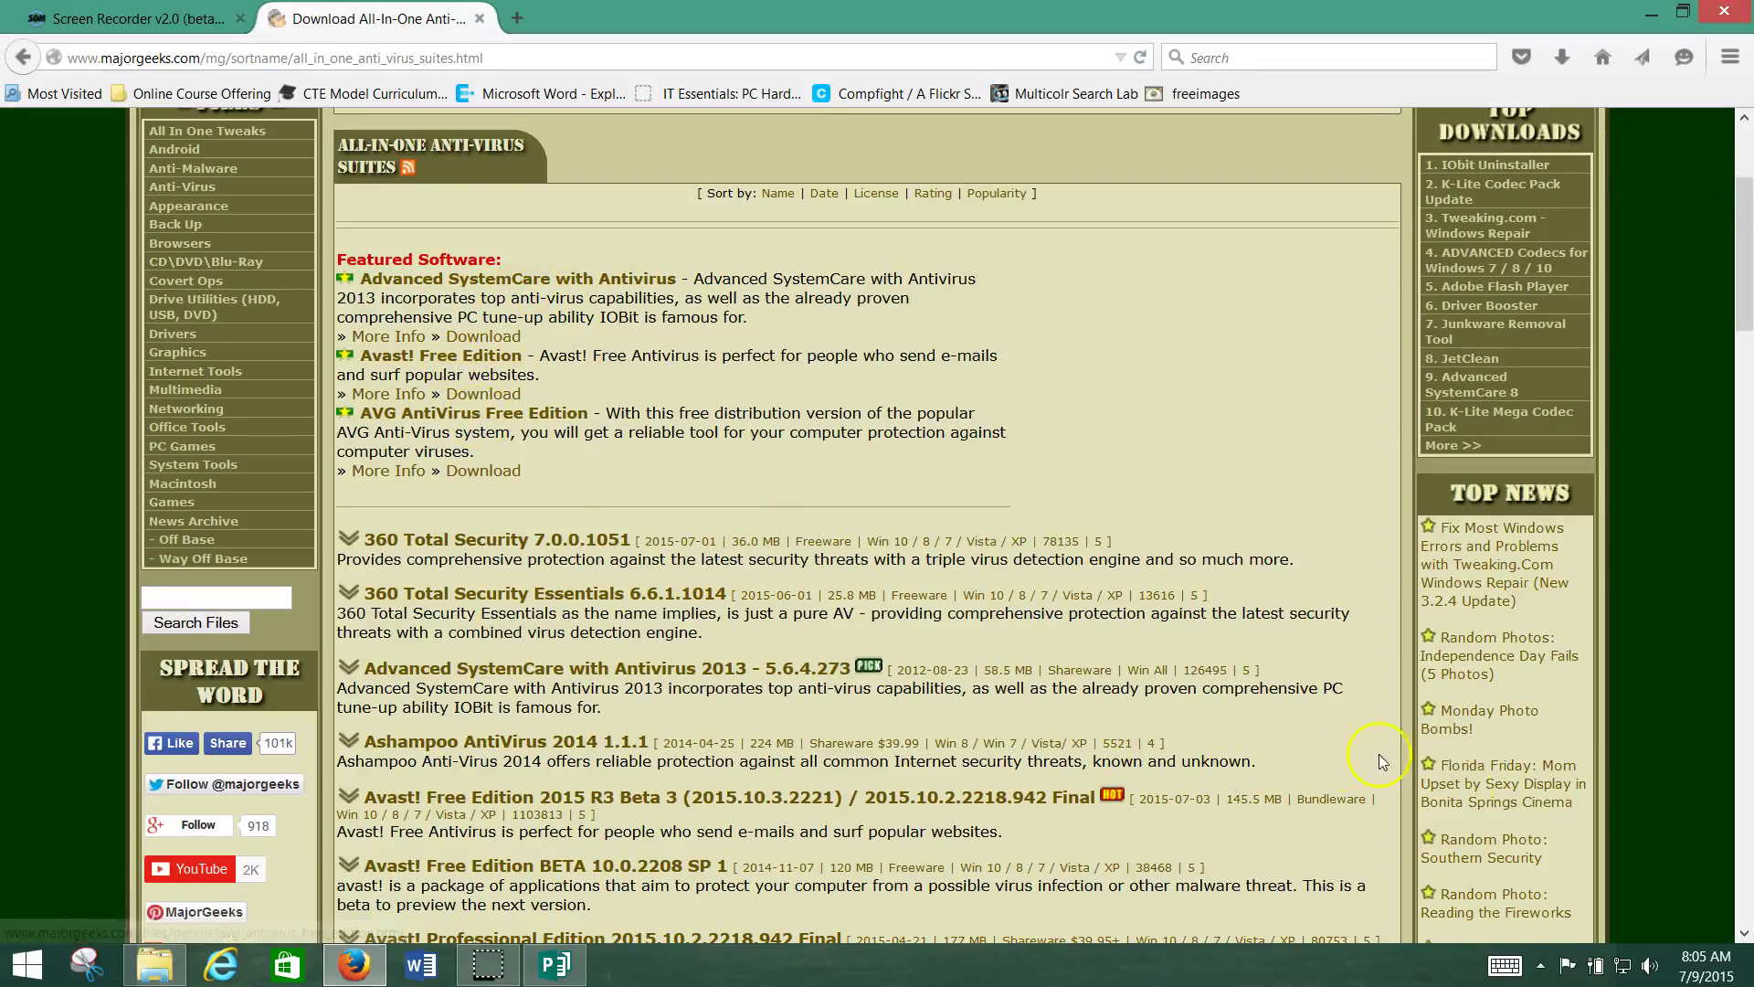
click(1208, 471)
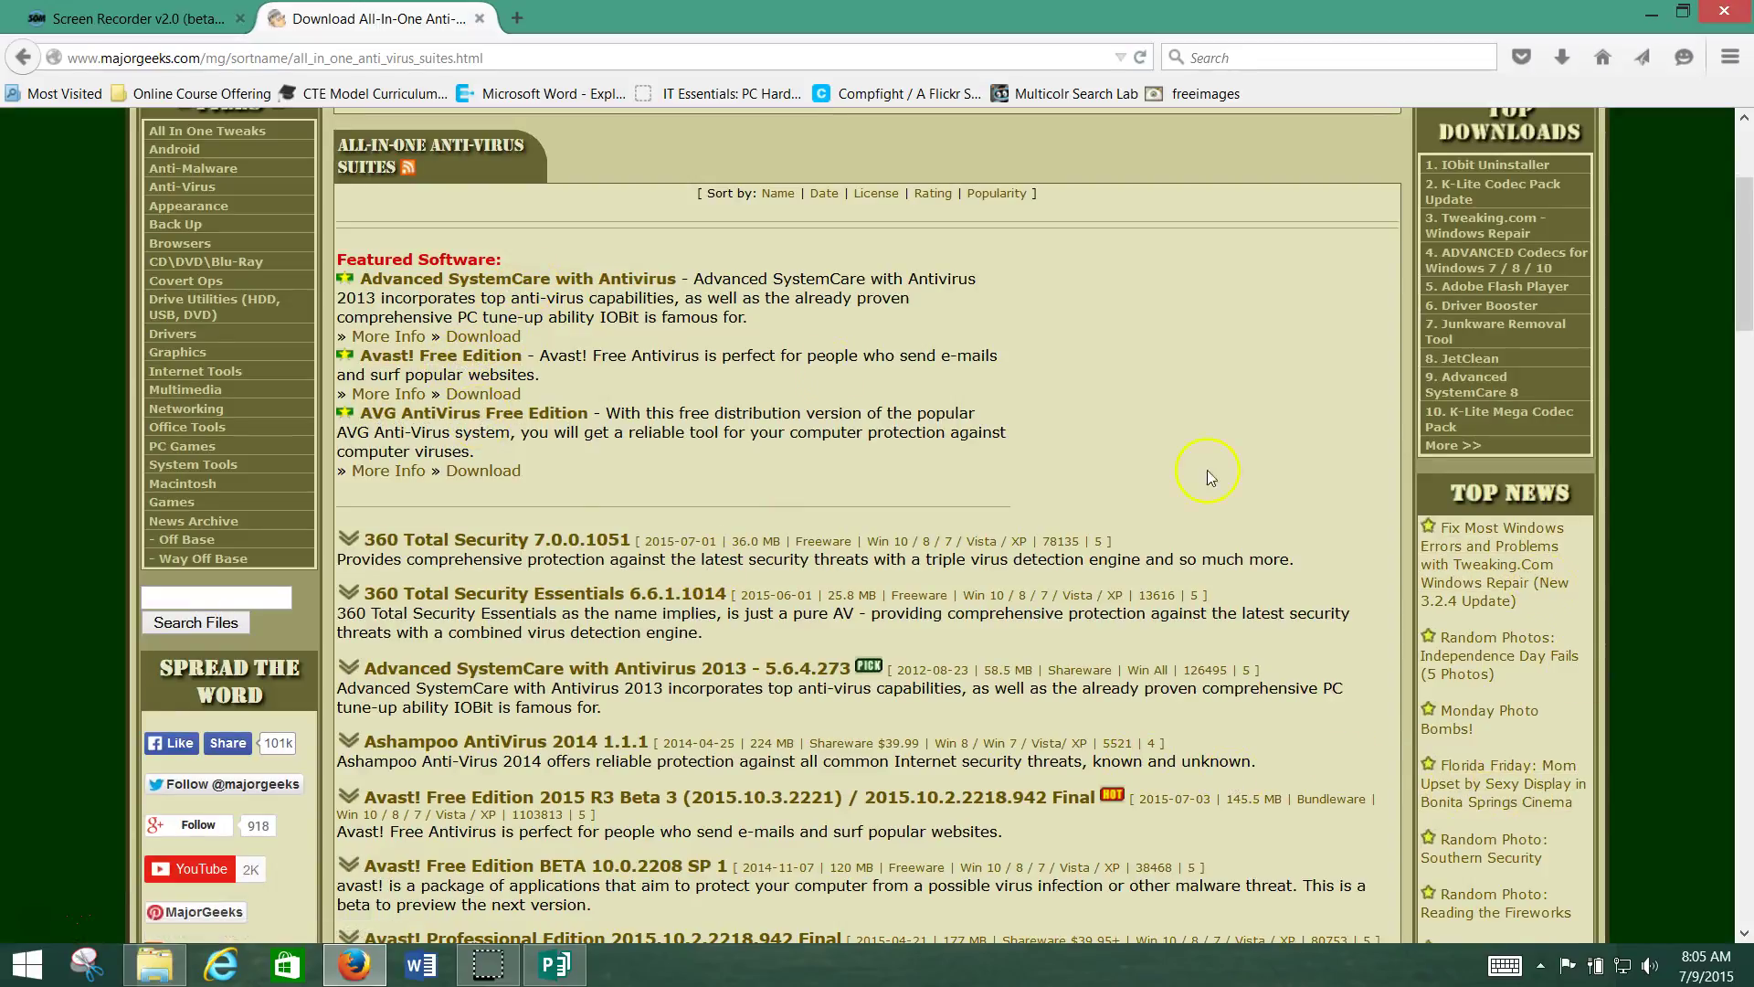
Open Avast! Free Edition 2015 in a new tab and read its description and Limitations.
click(437, 360)
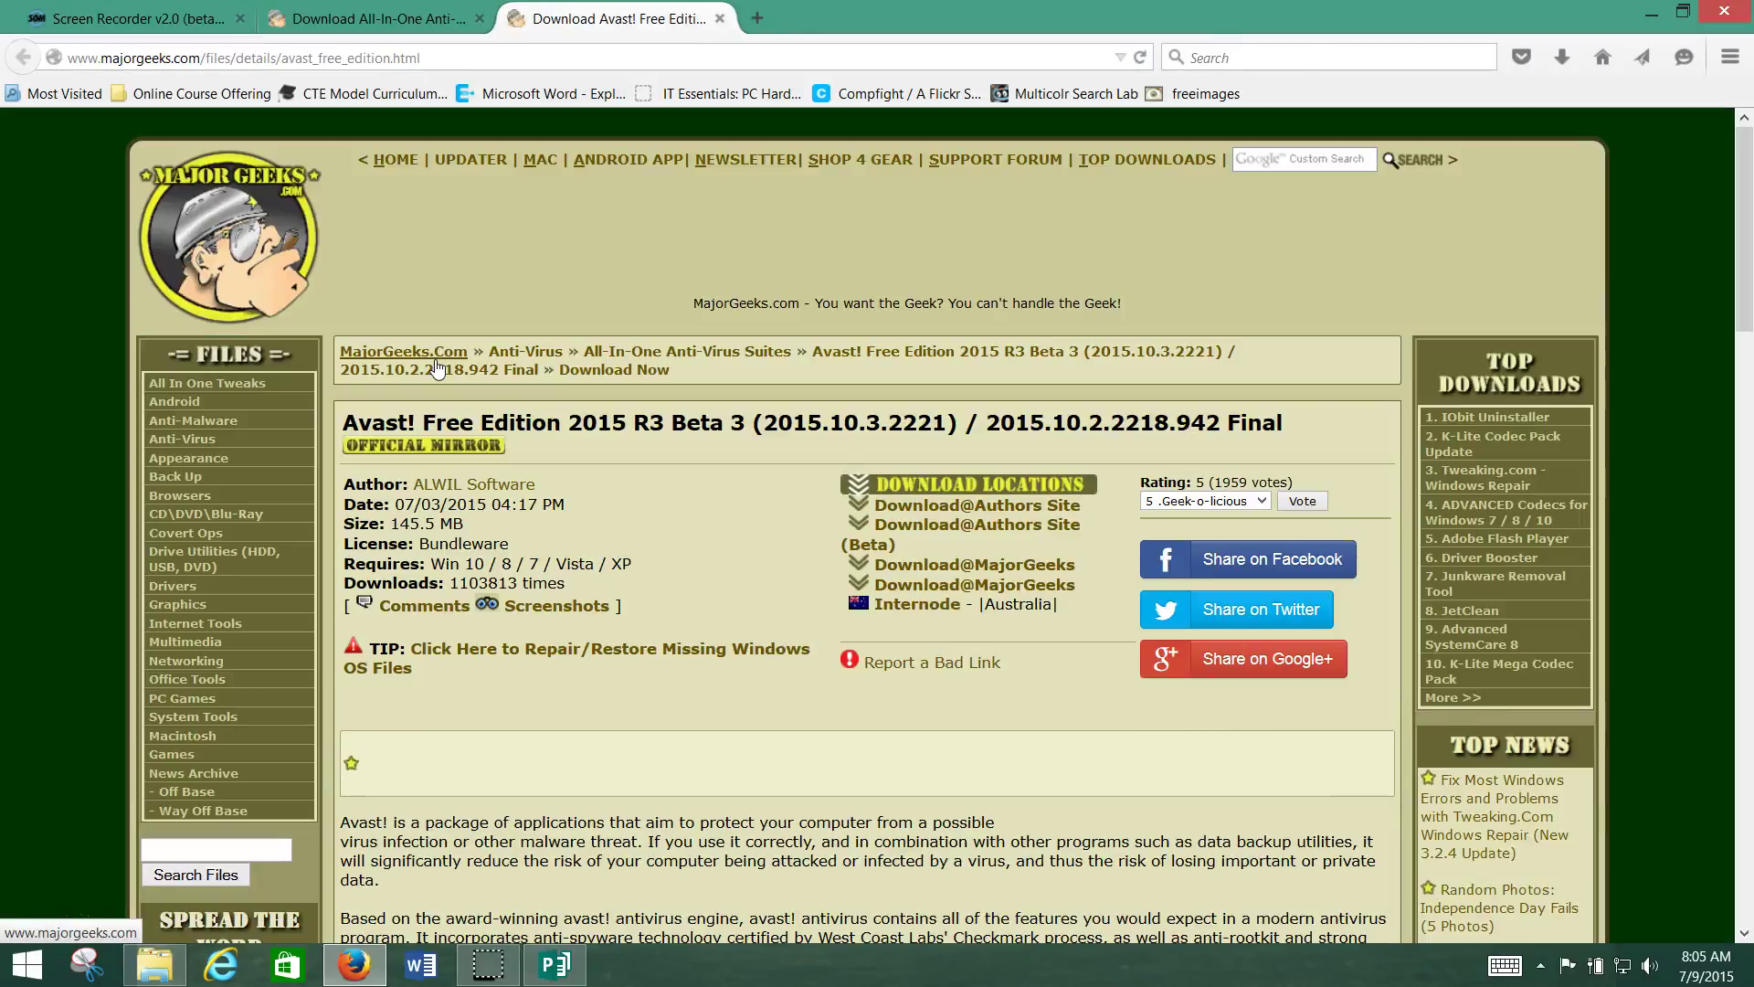
click(550, 374)
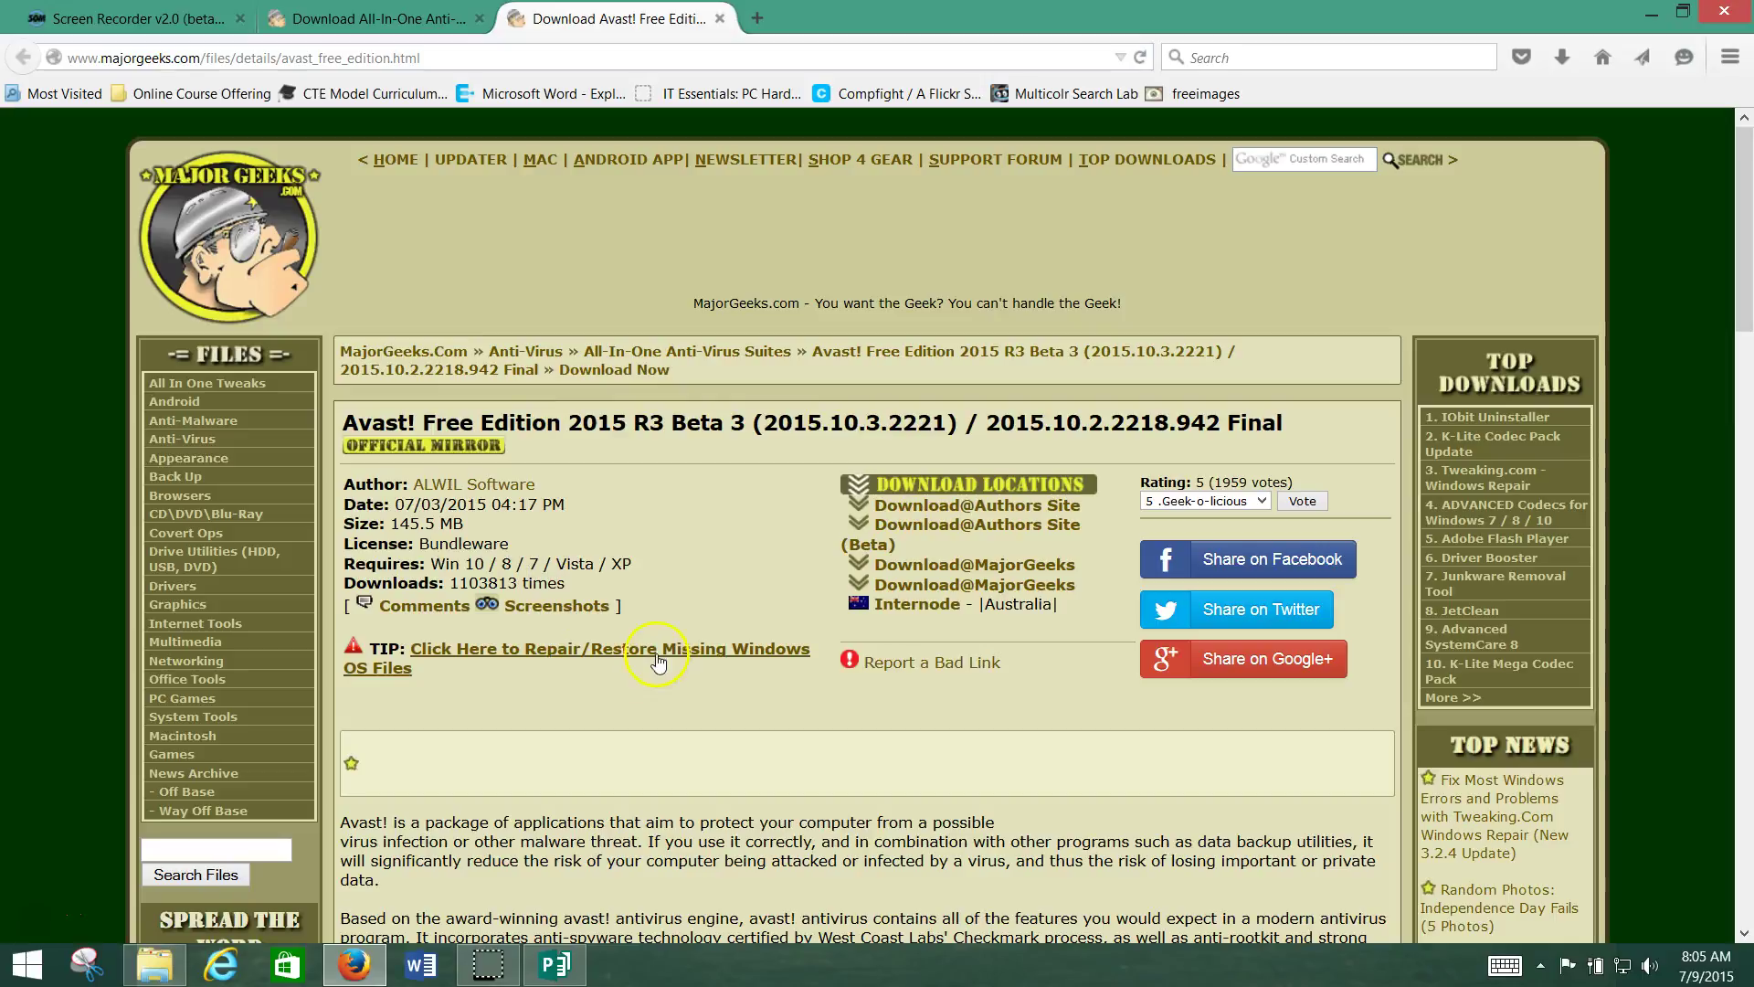
scroll(656, 654, down, 3)
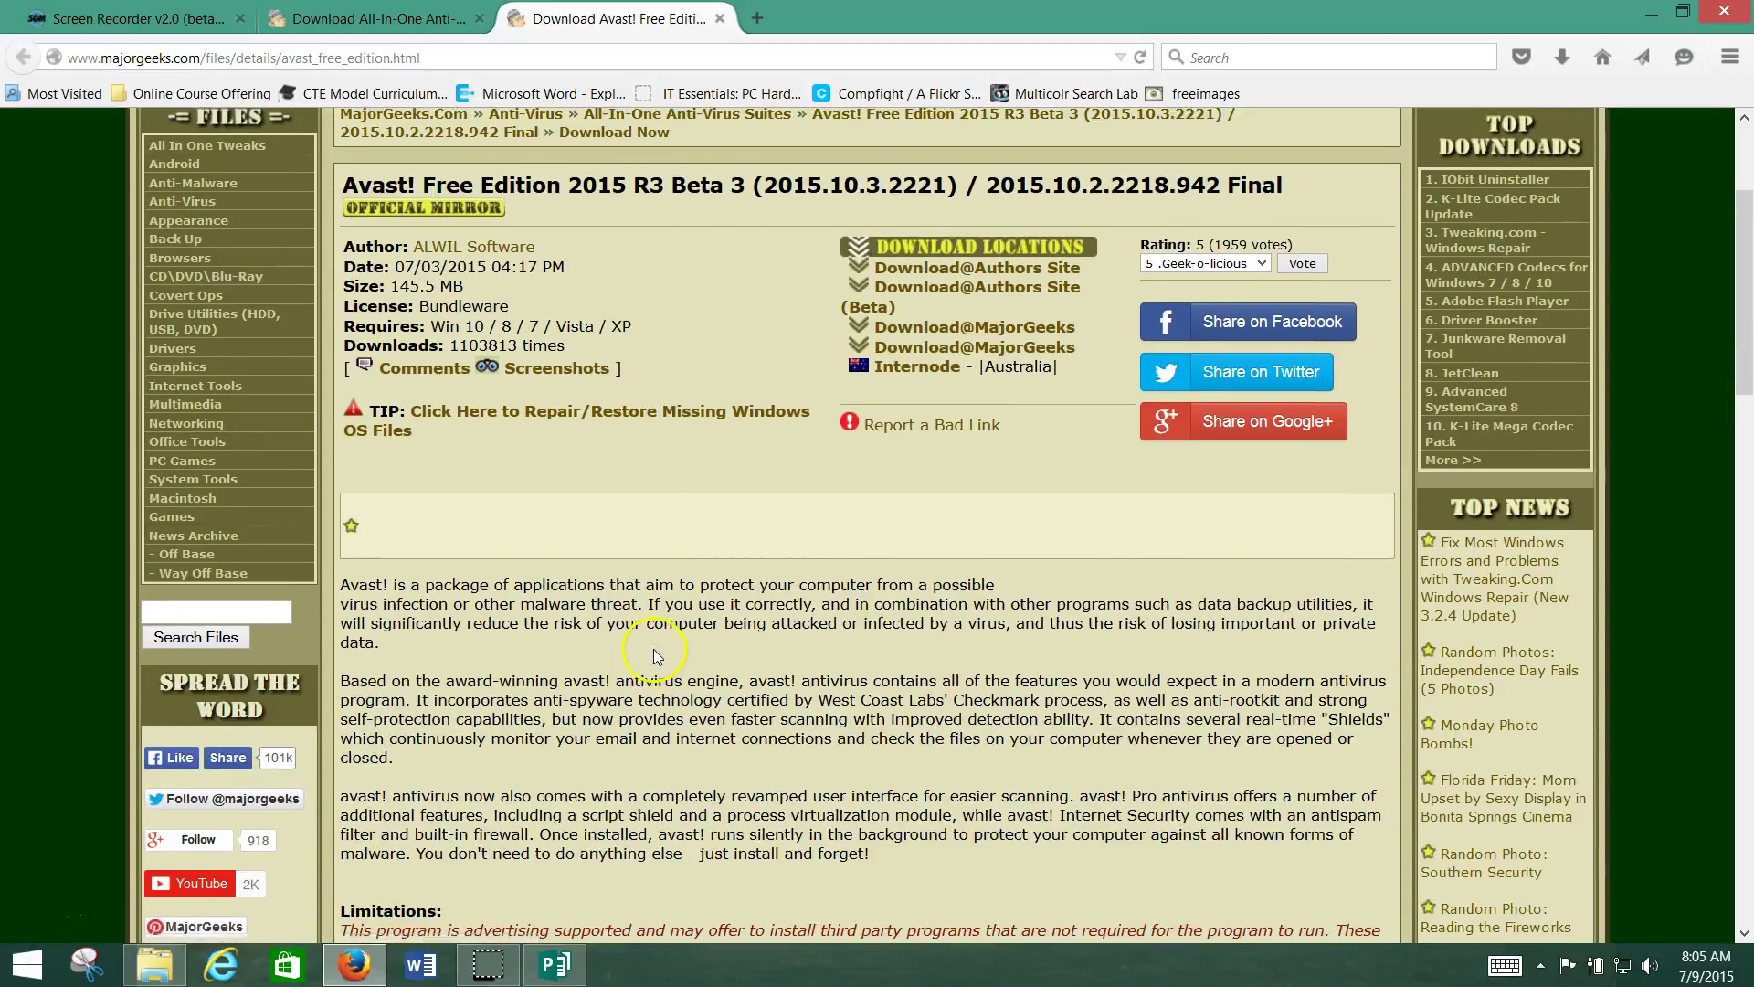
scroll(654, 649, up, 2)
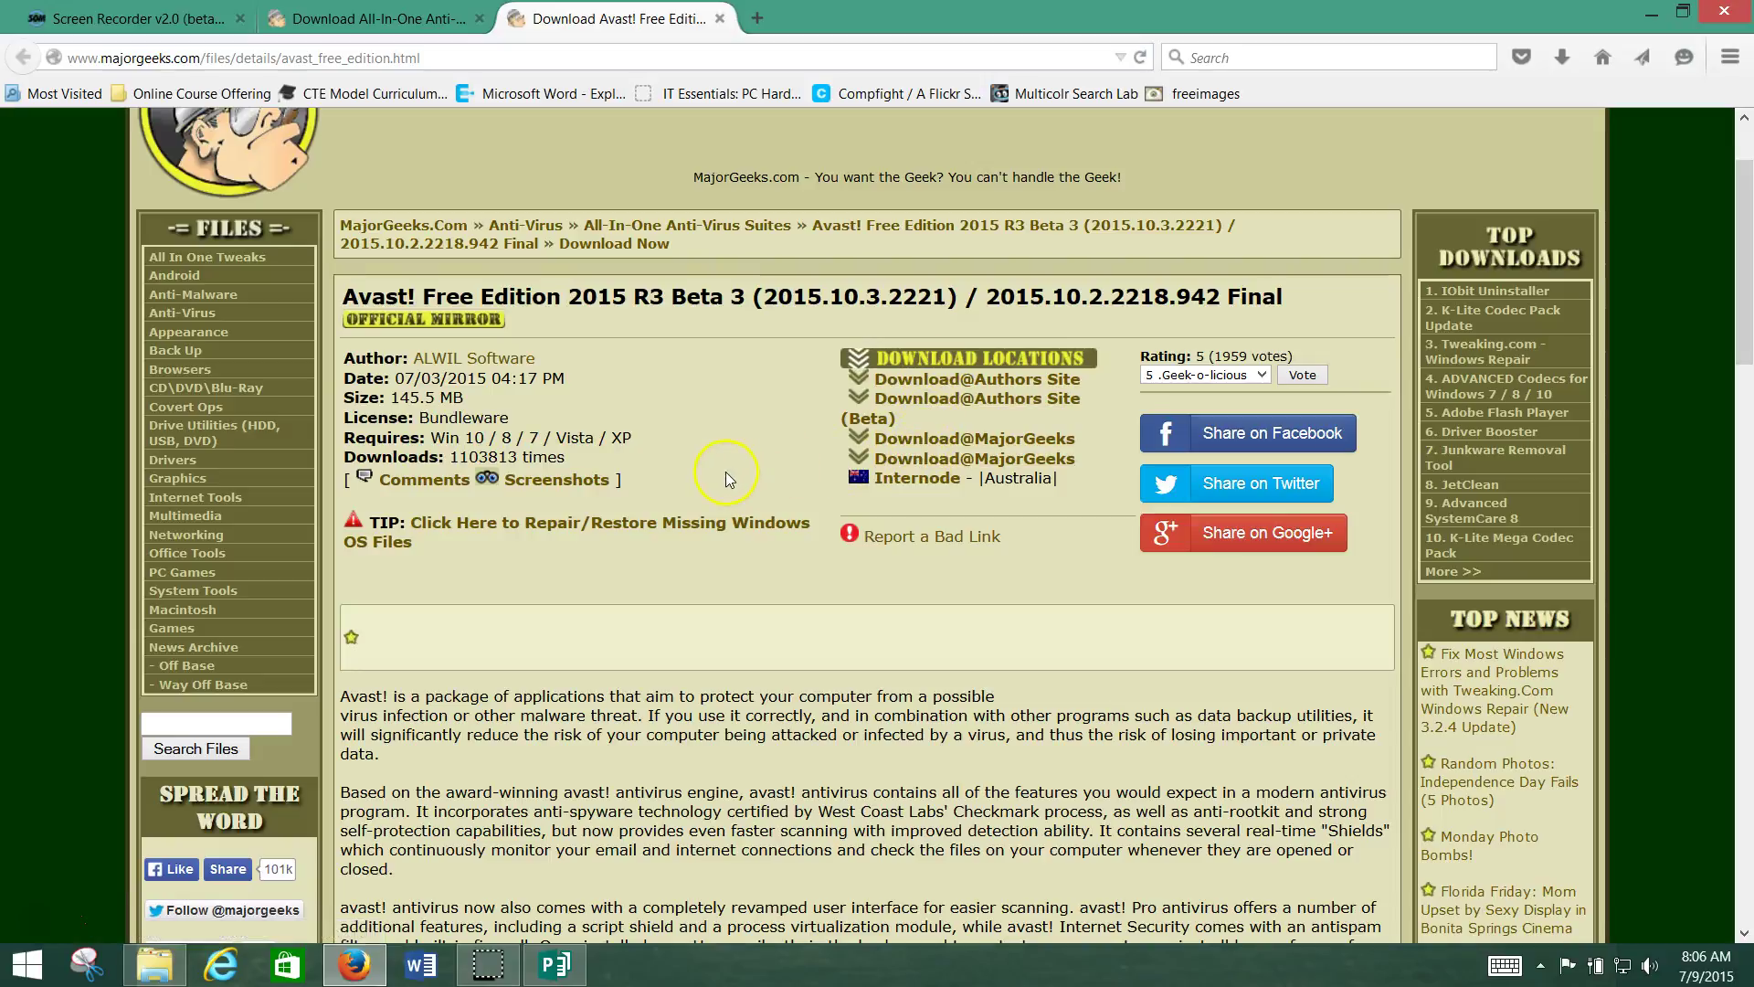
scroll(726, 472, down, 5)
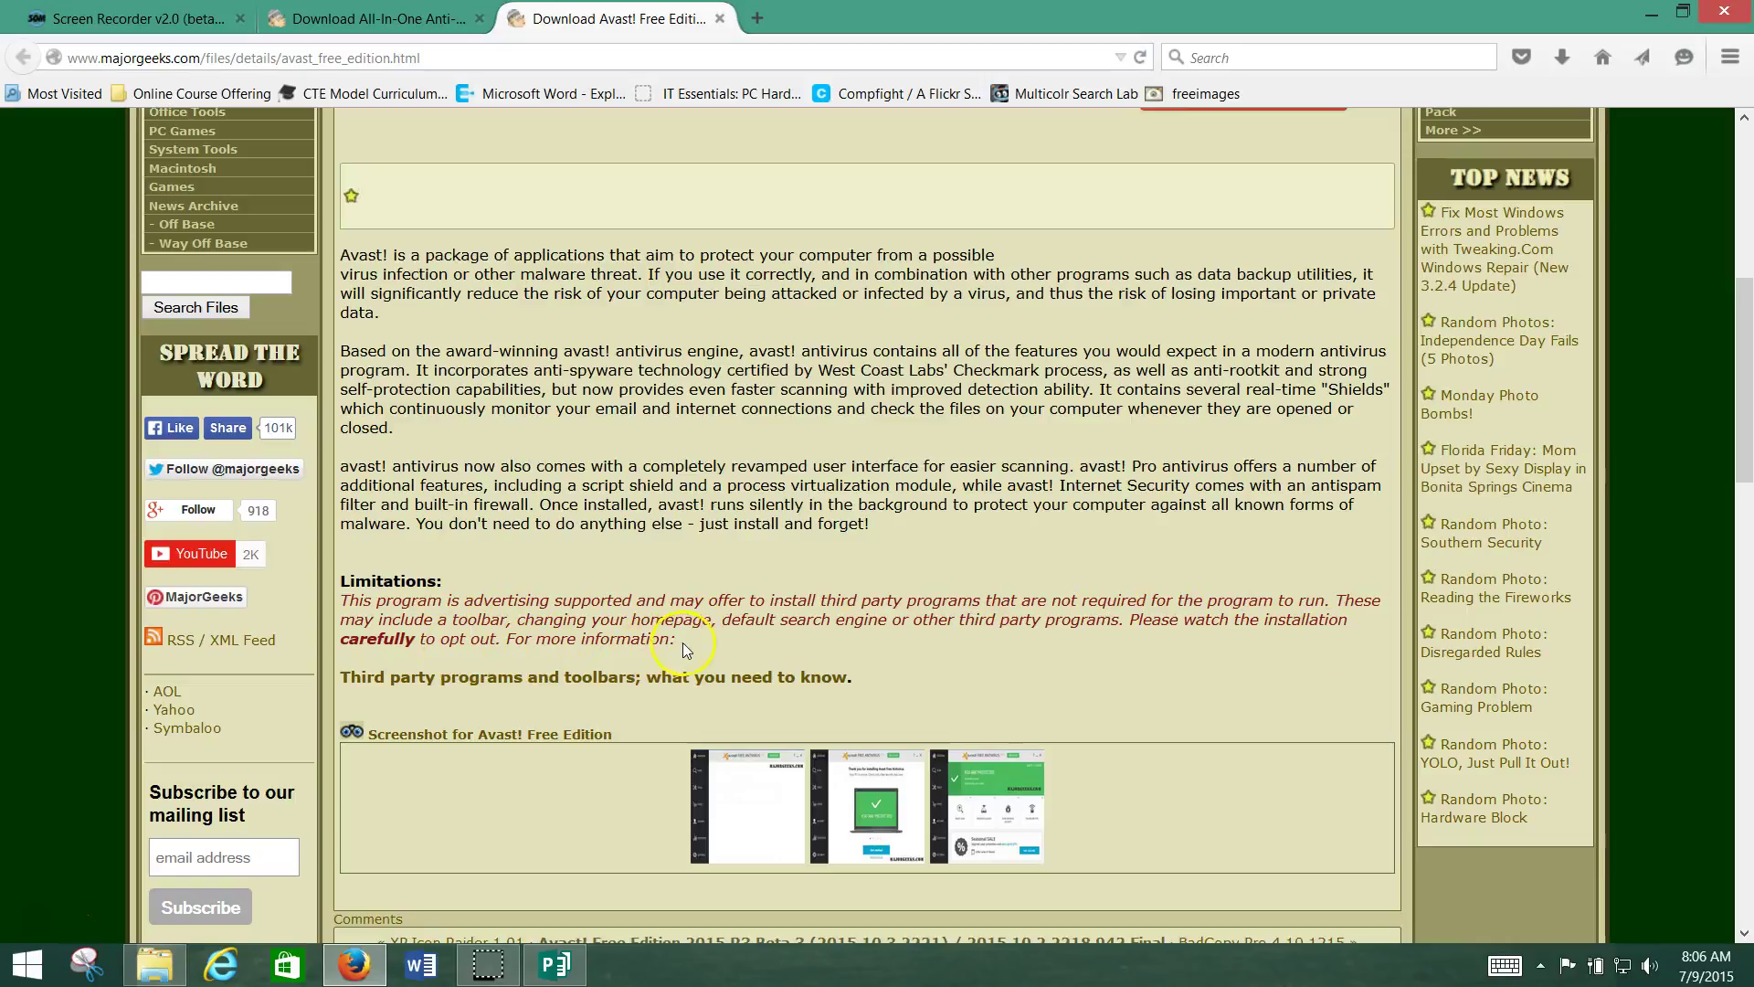
scroll(692, 651, up, 5)
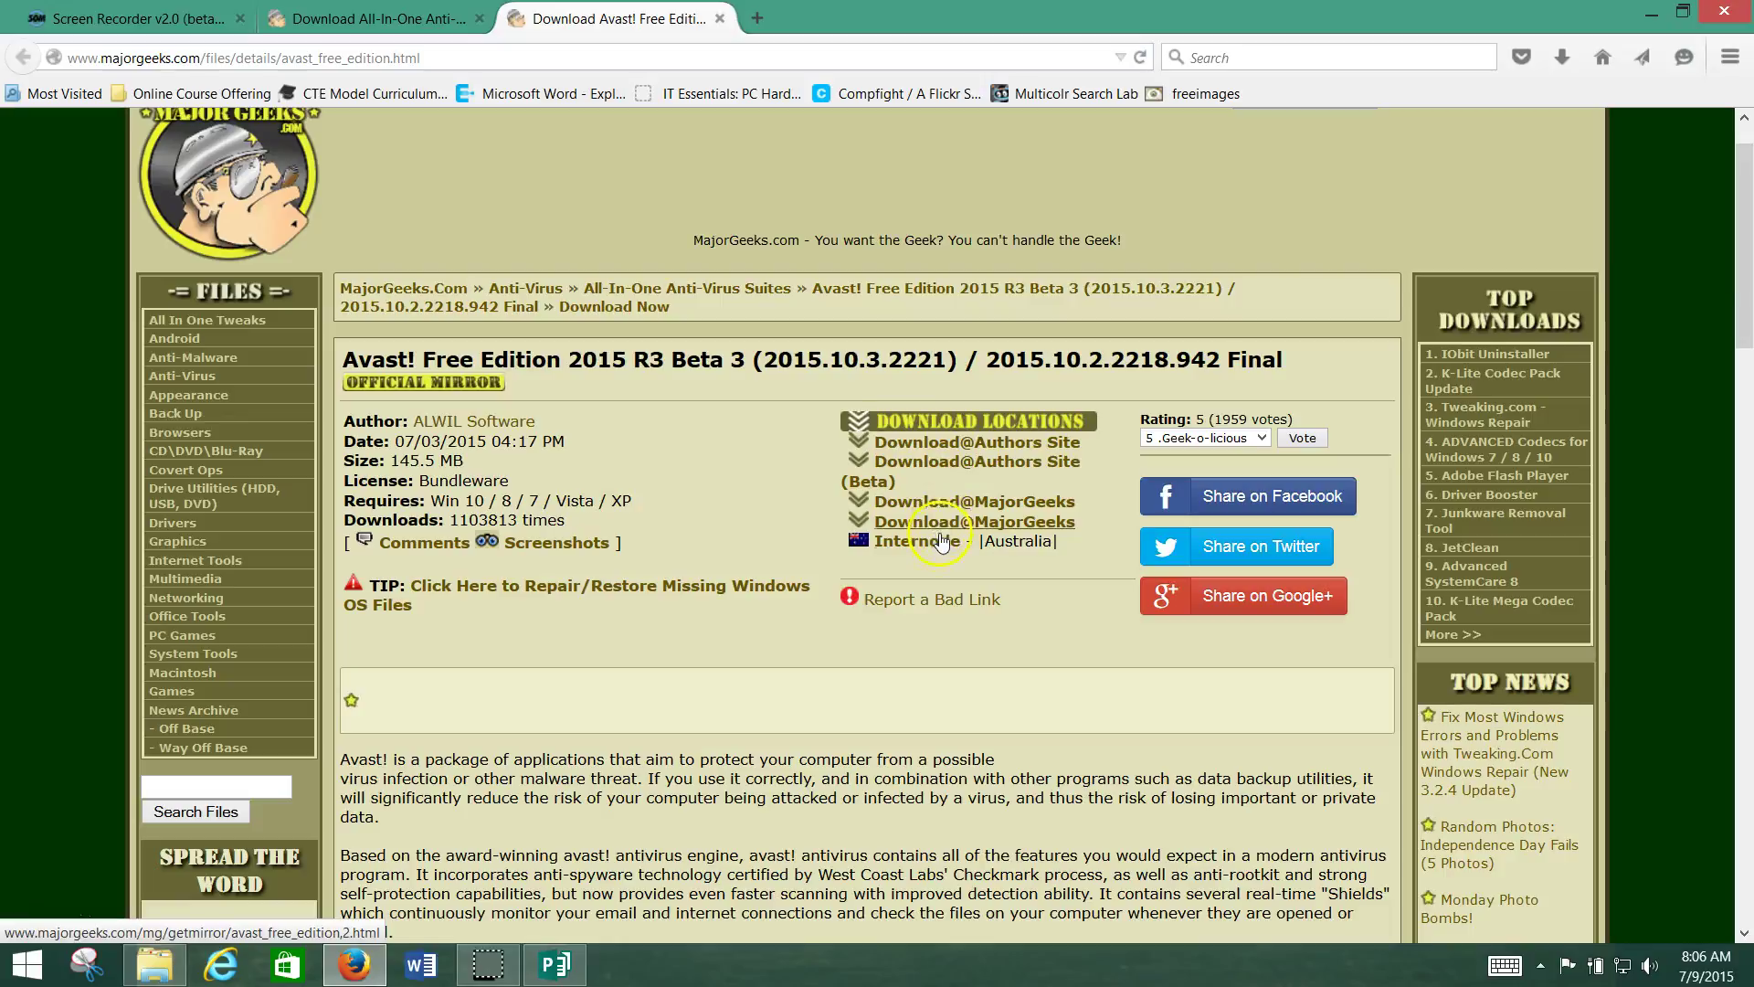
Save avast_free_antivirus_setup.exe from the author's site, check download progress, then switch to File Explorer.
click(962, 444)
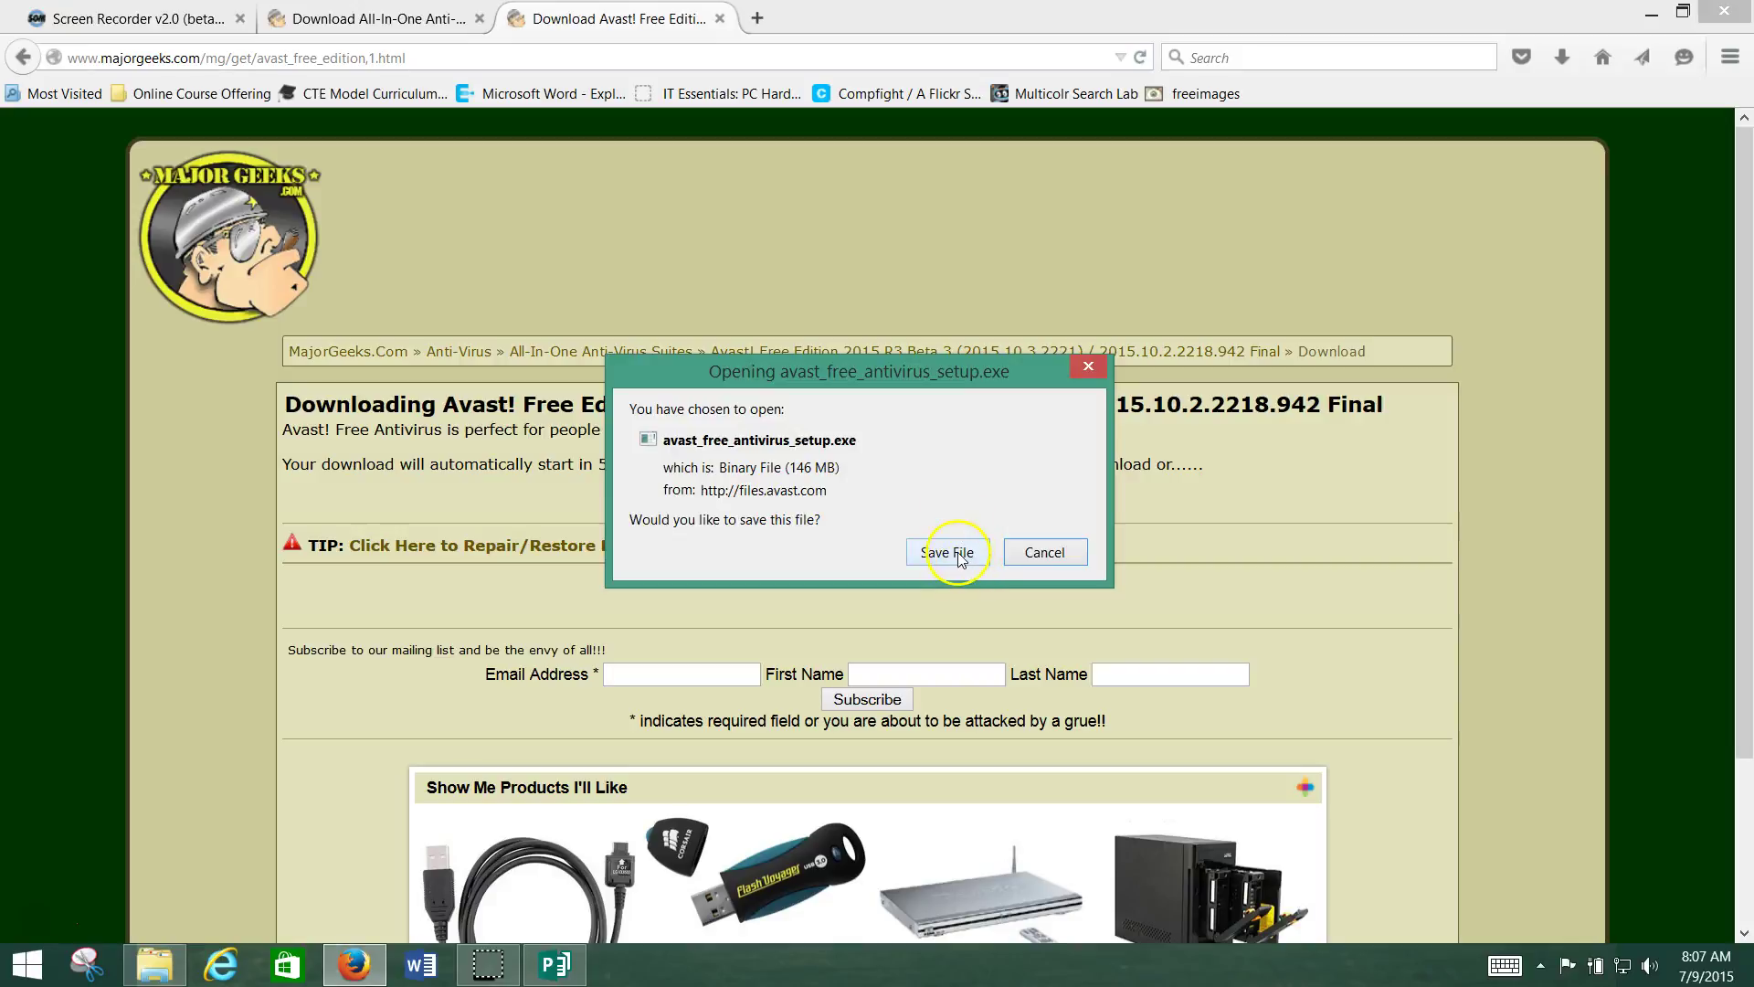
click(957, 554)
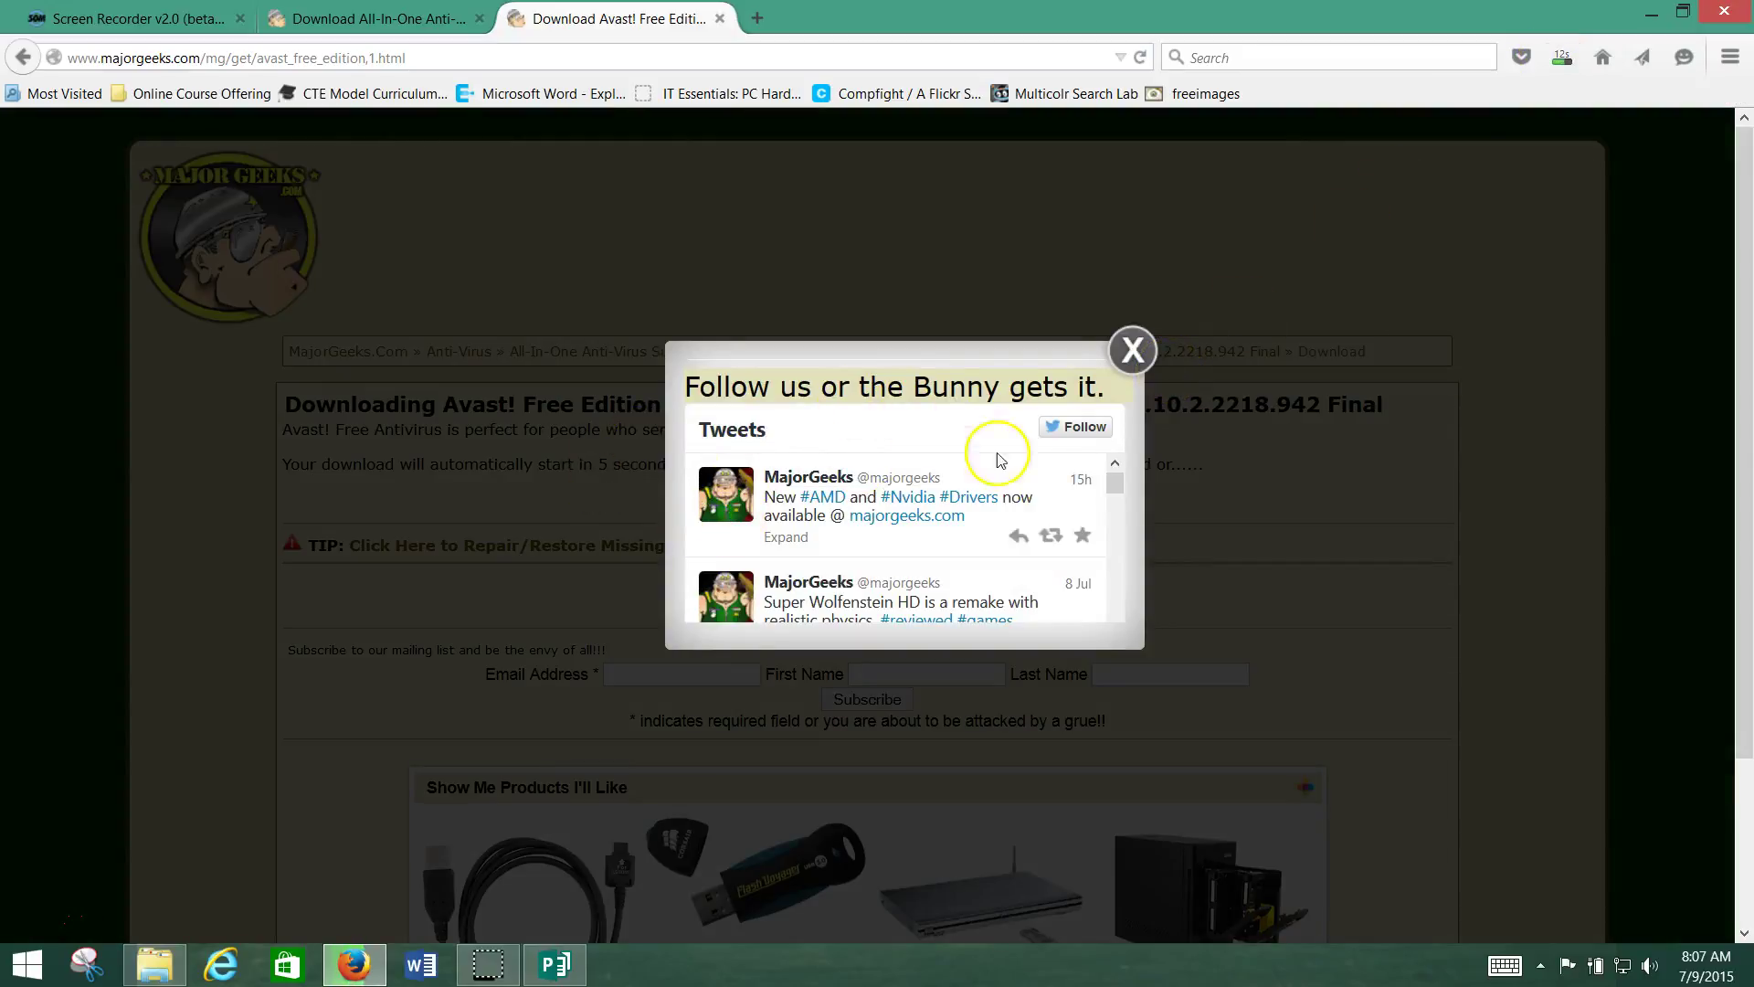
click(1130, 356)
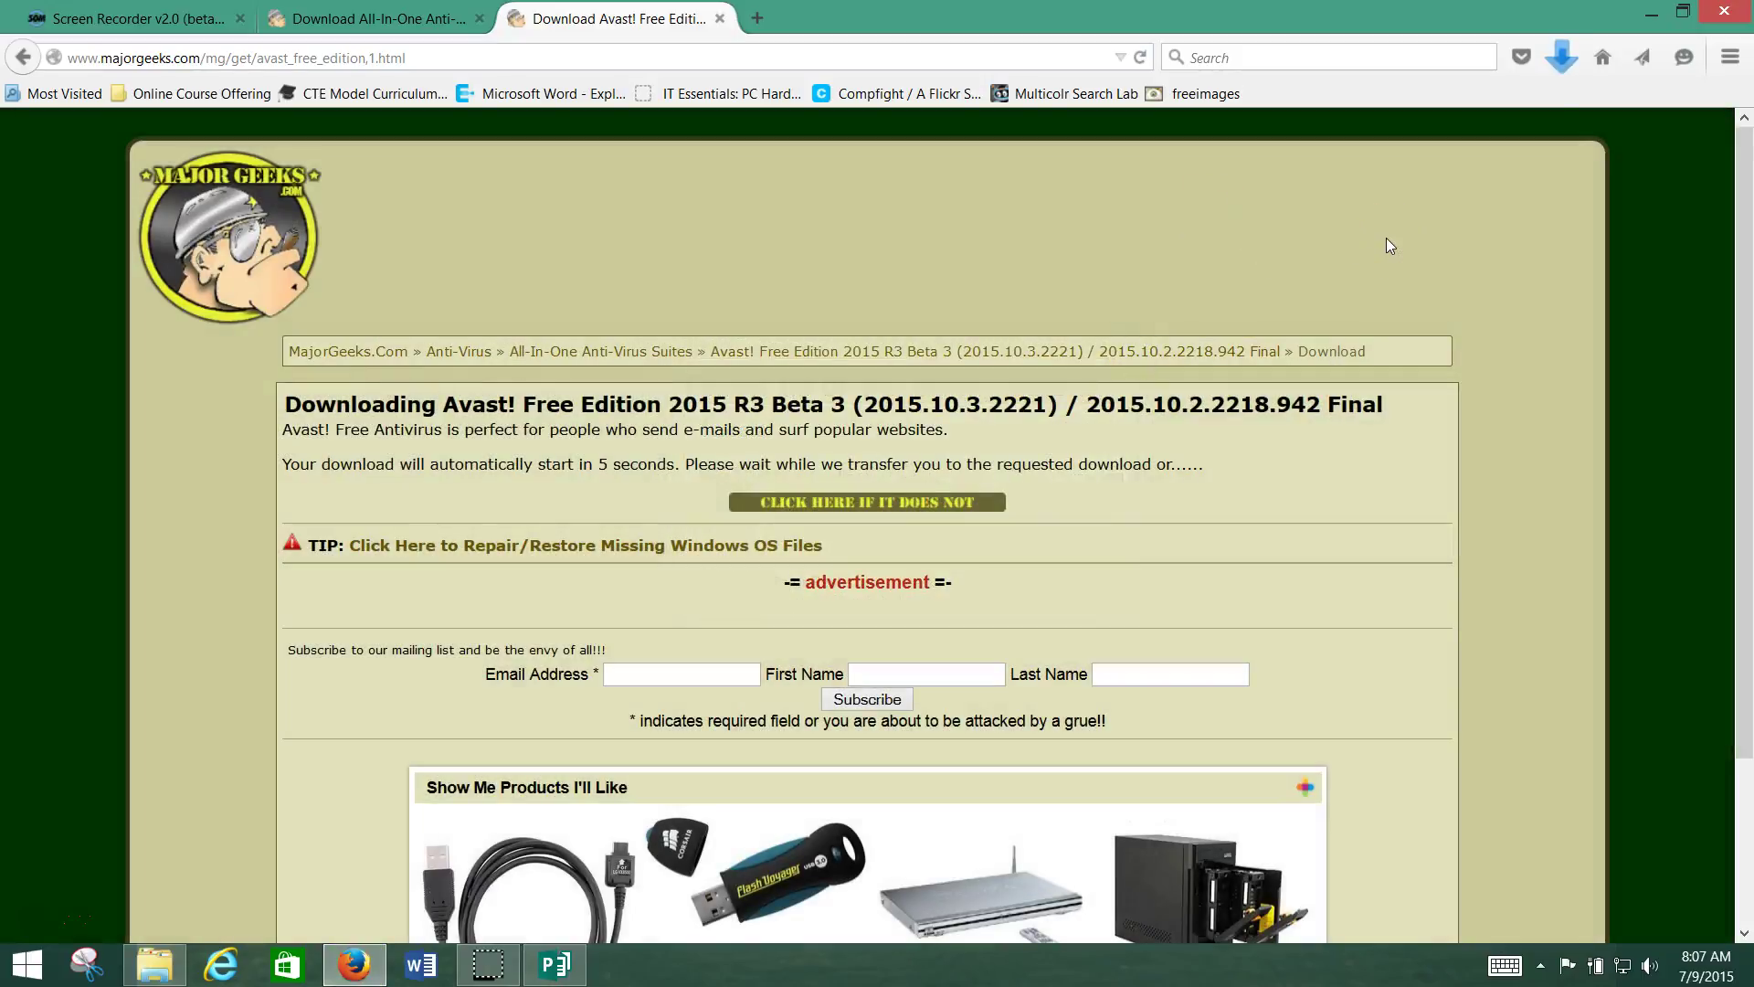
click(1565, 58)
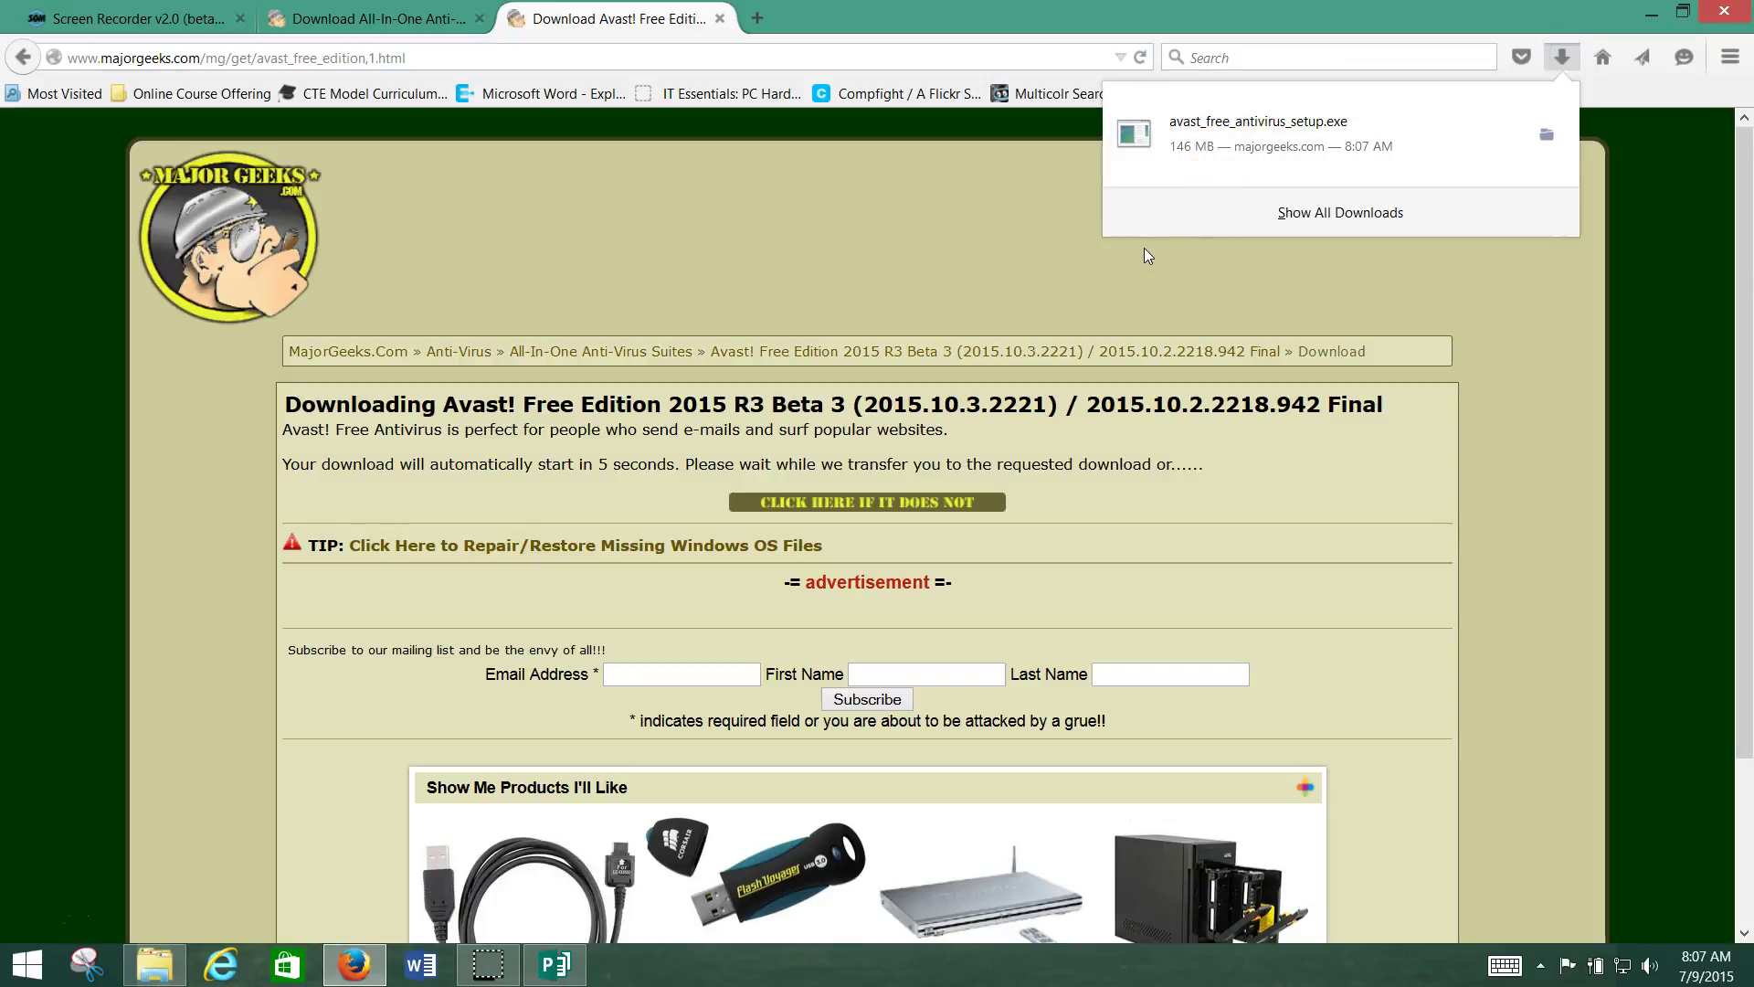
click(156, 967)
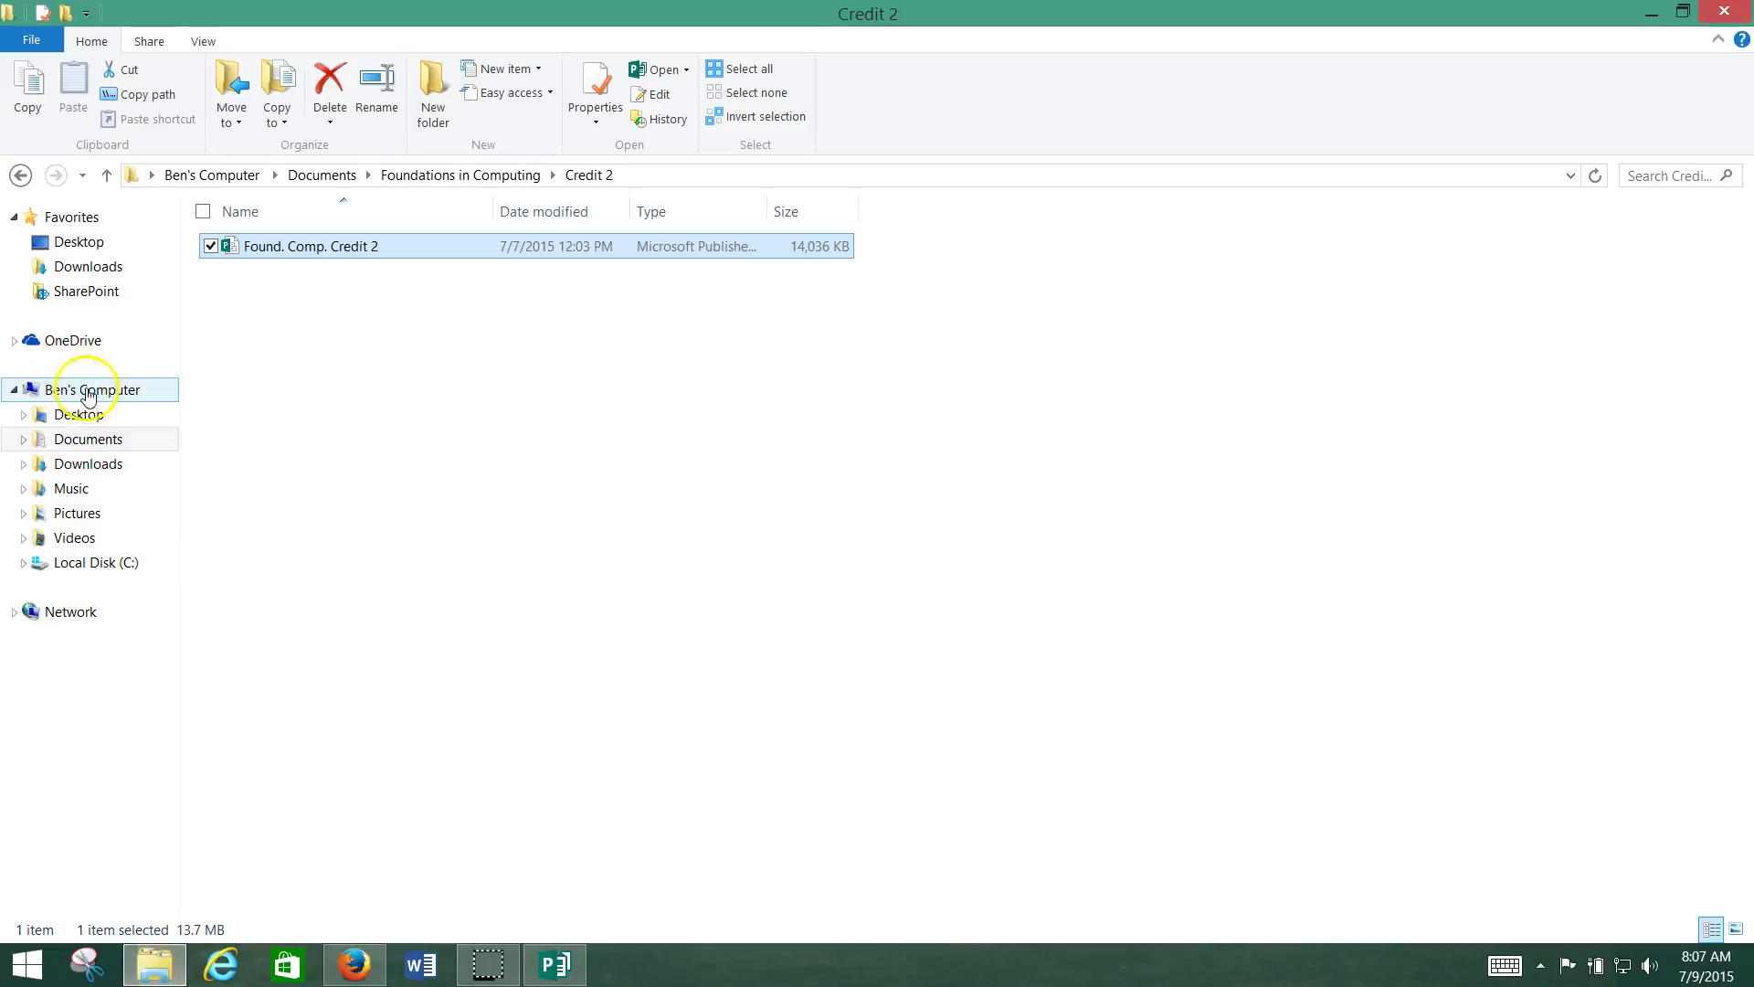
View avast_free_antivirus_setup in the Downloads folder, then return to Firefox.
click(91, 465)
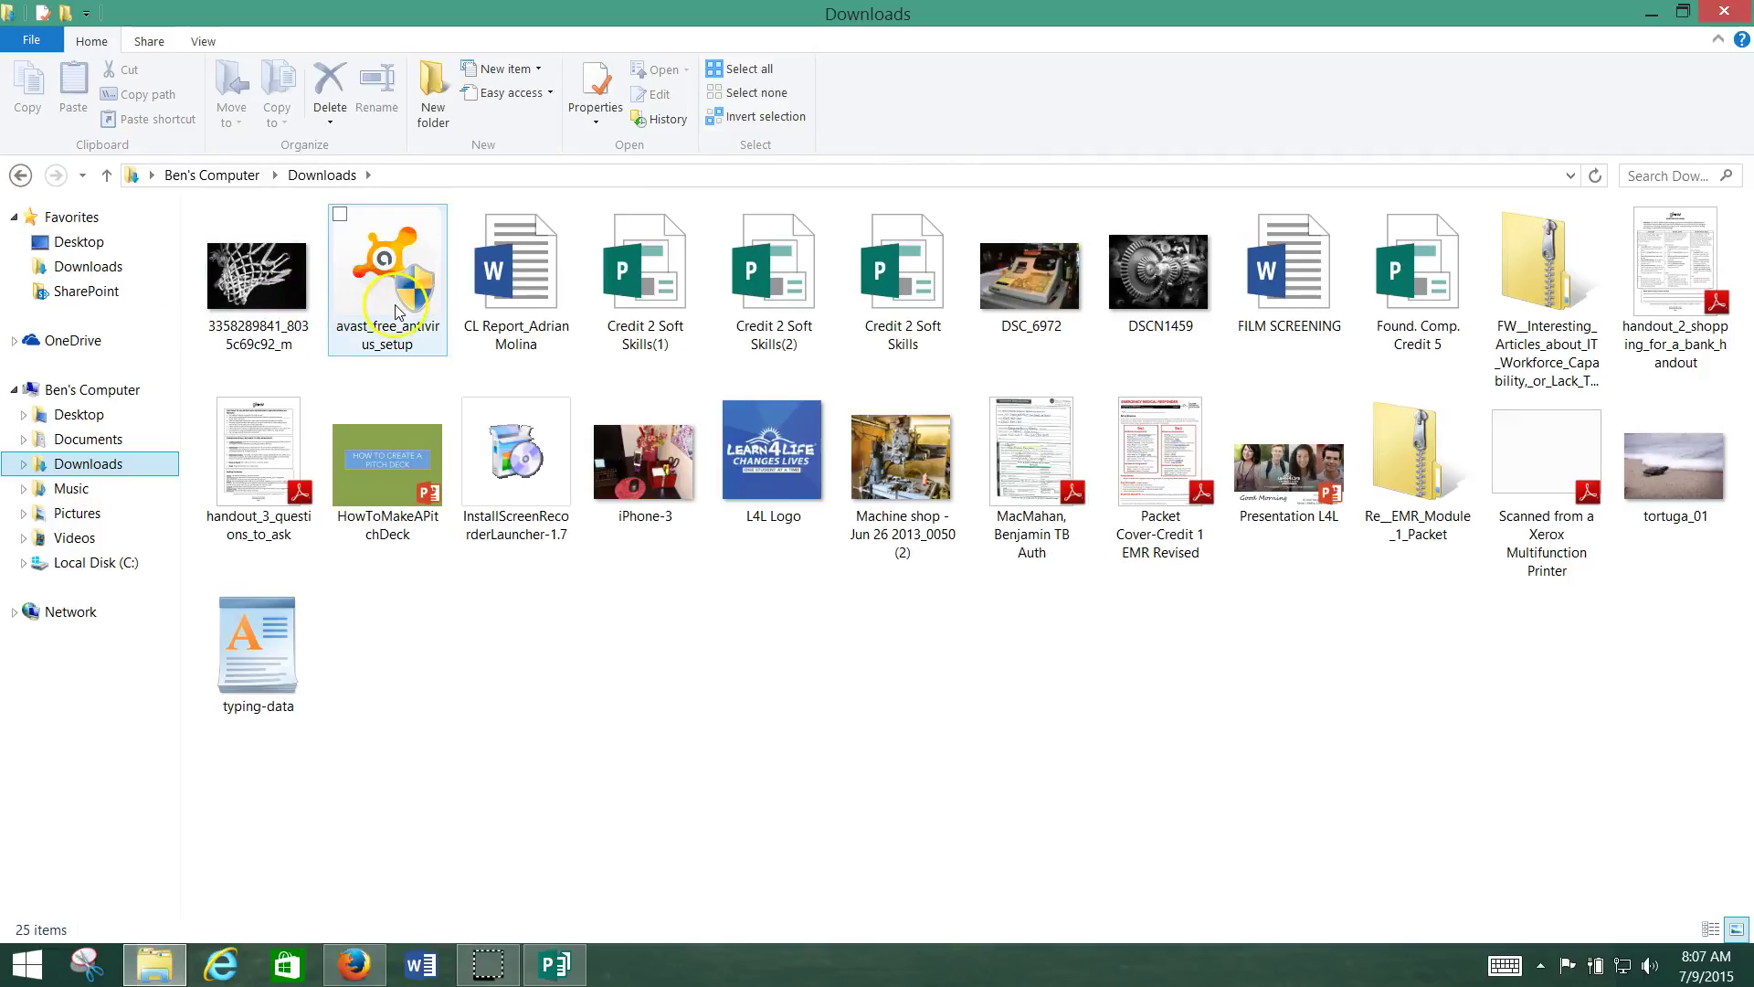
click(378, 971)
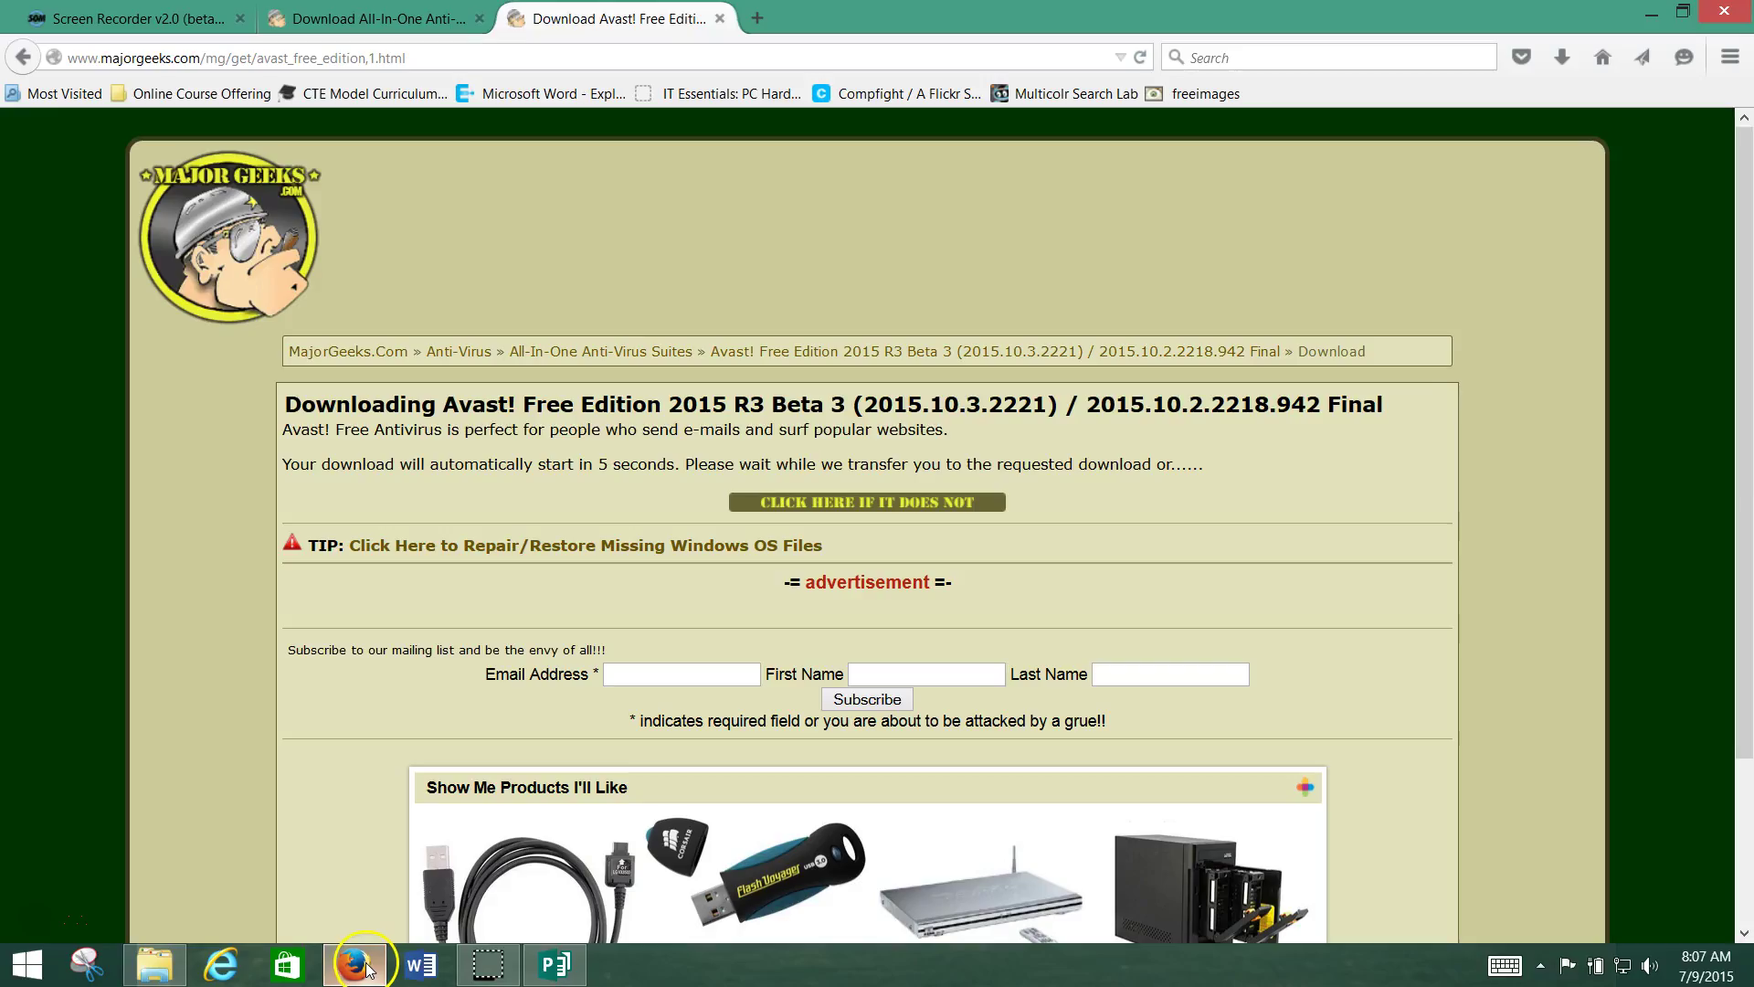
Run avast_free_antivirus_setup from Firefox's downloads list.
click(1568, 70)
click(1275, 135)
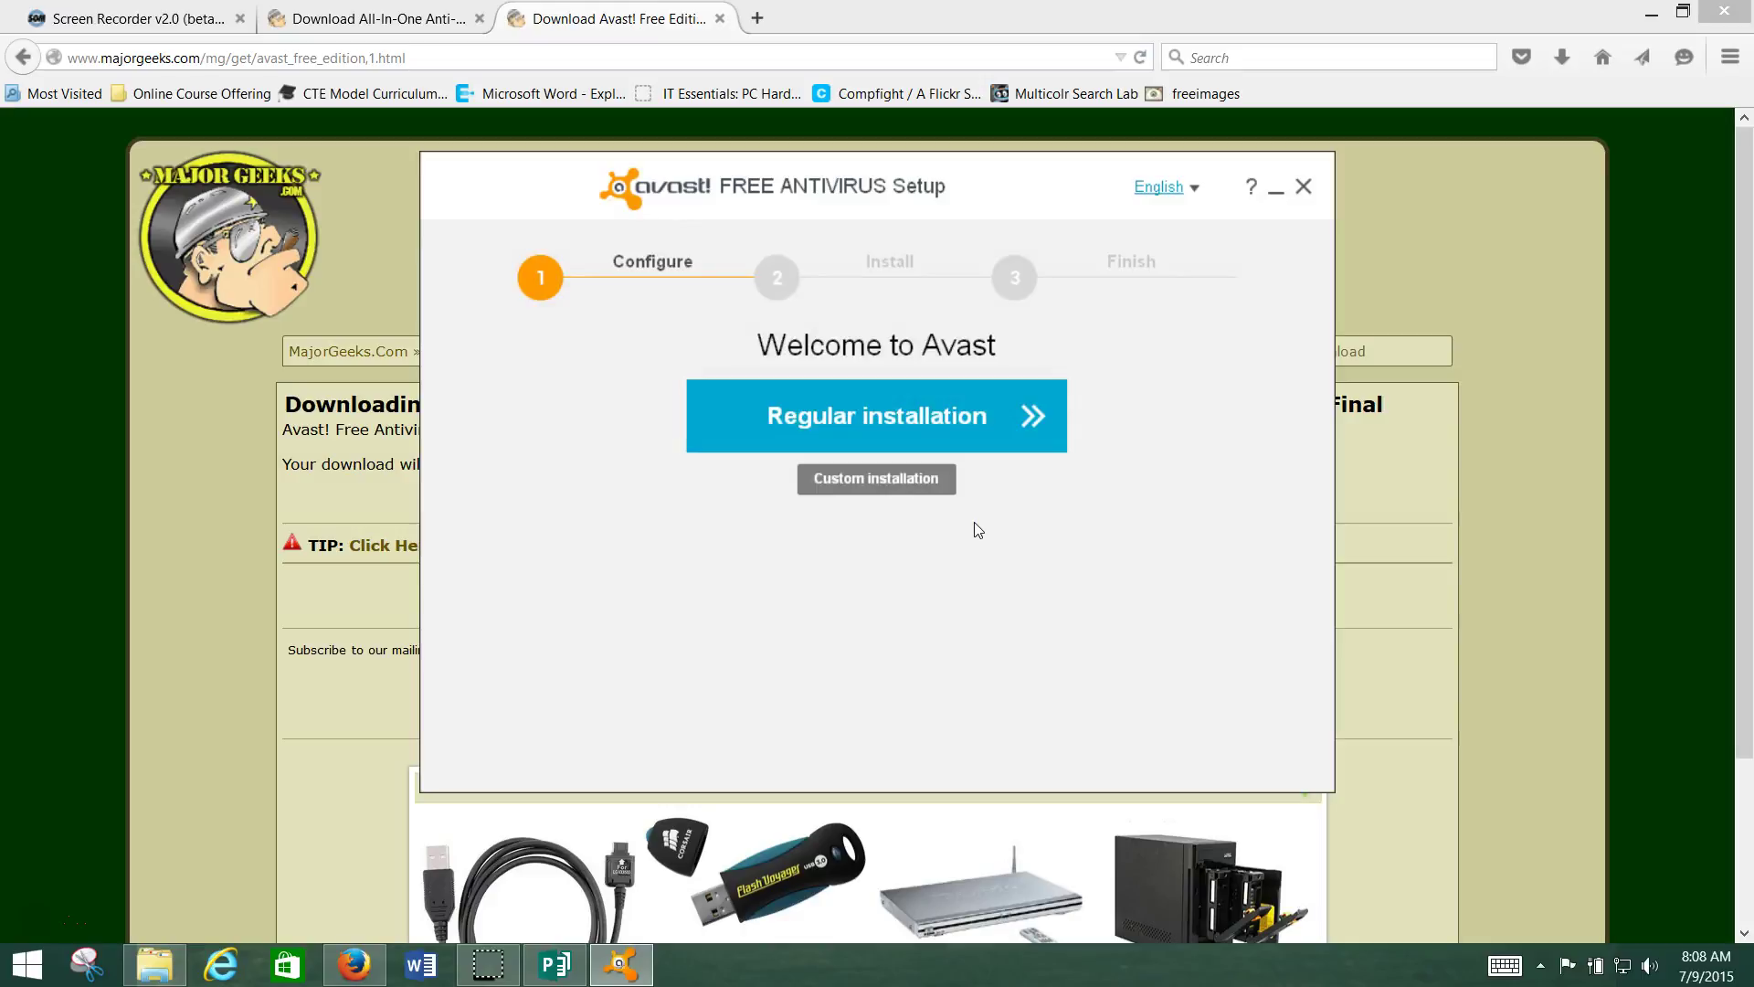
Choose a custom Avast installation at the default install location.
click(923, 426)
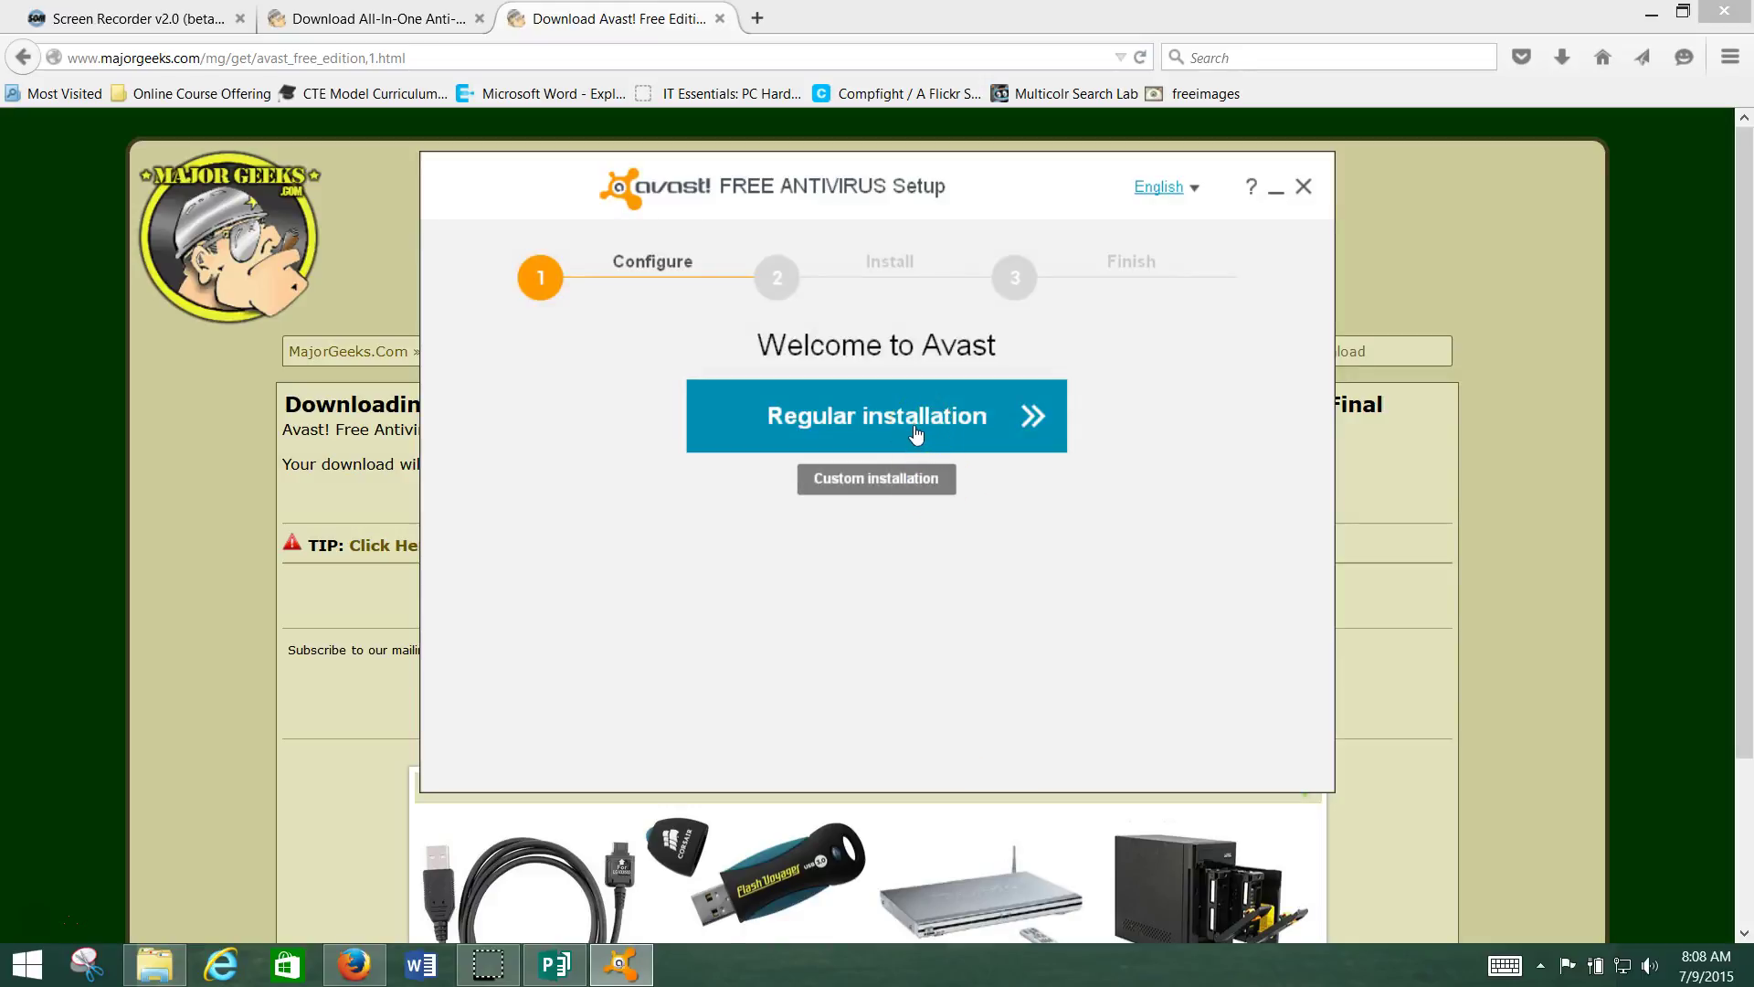
click(899, 476)
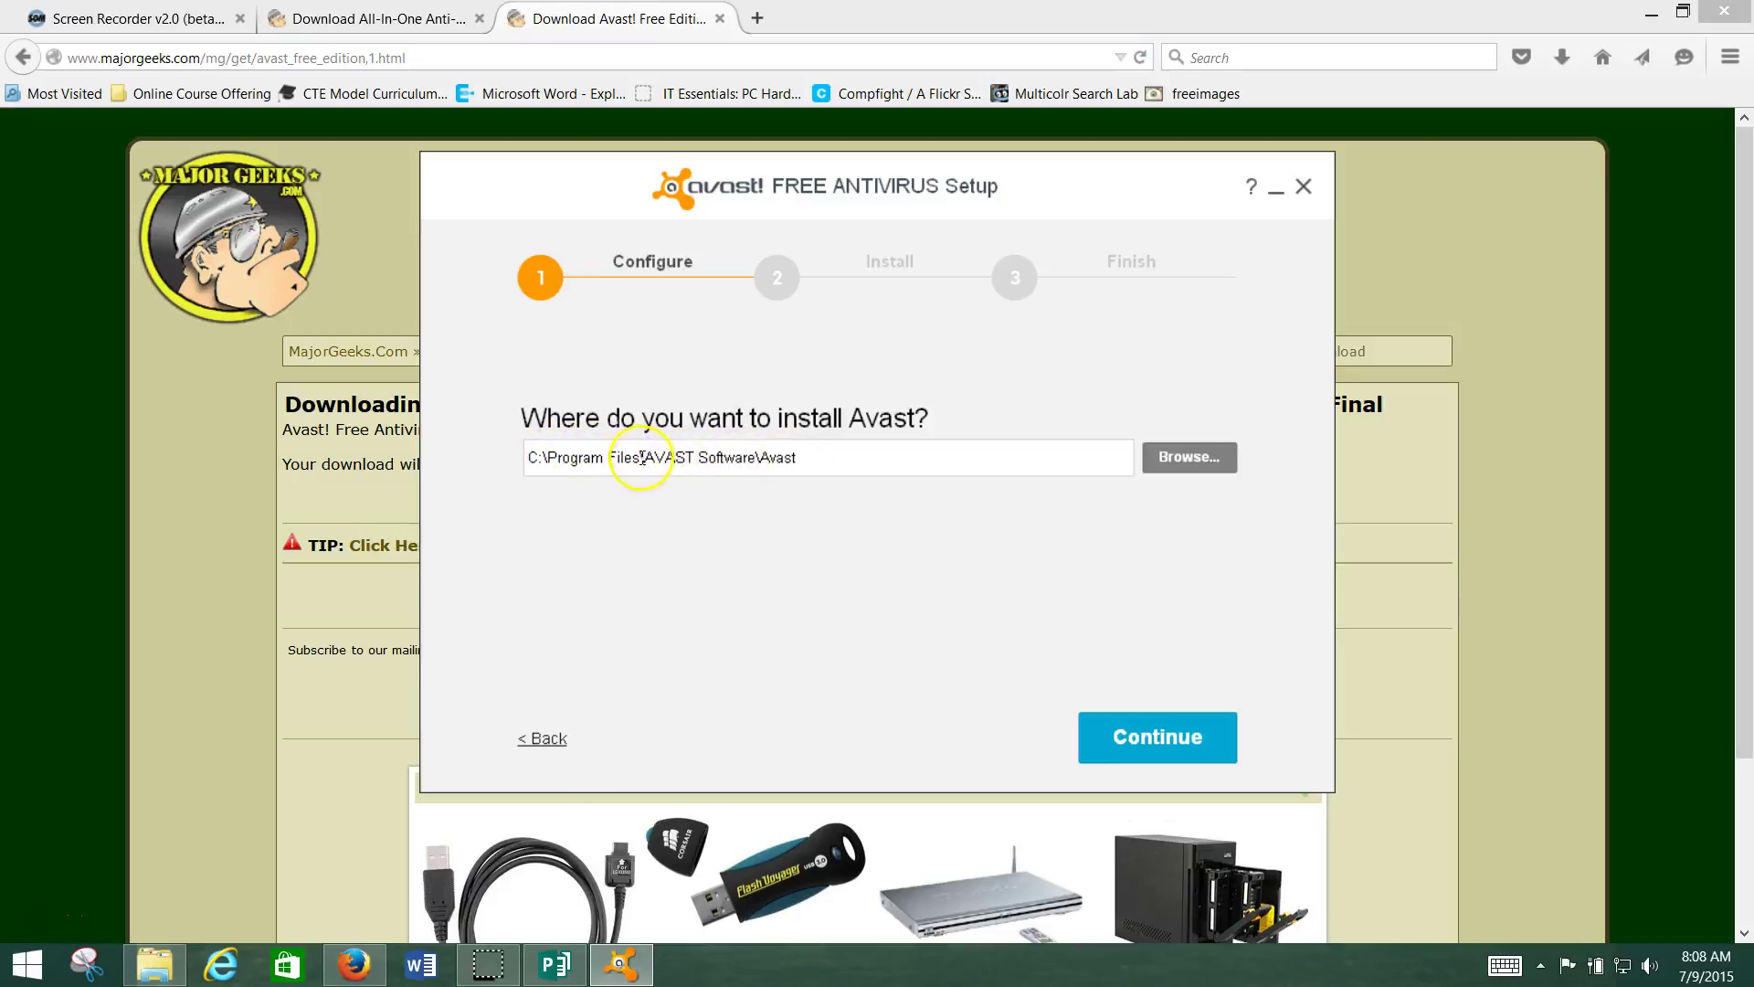
click(1150, 751)
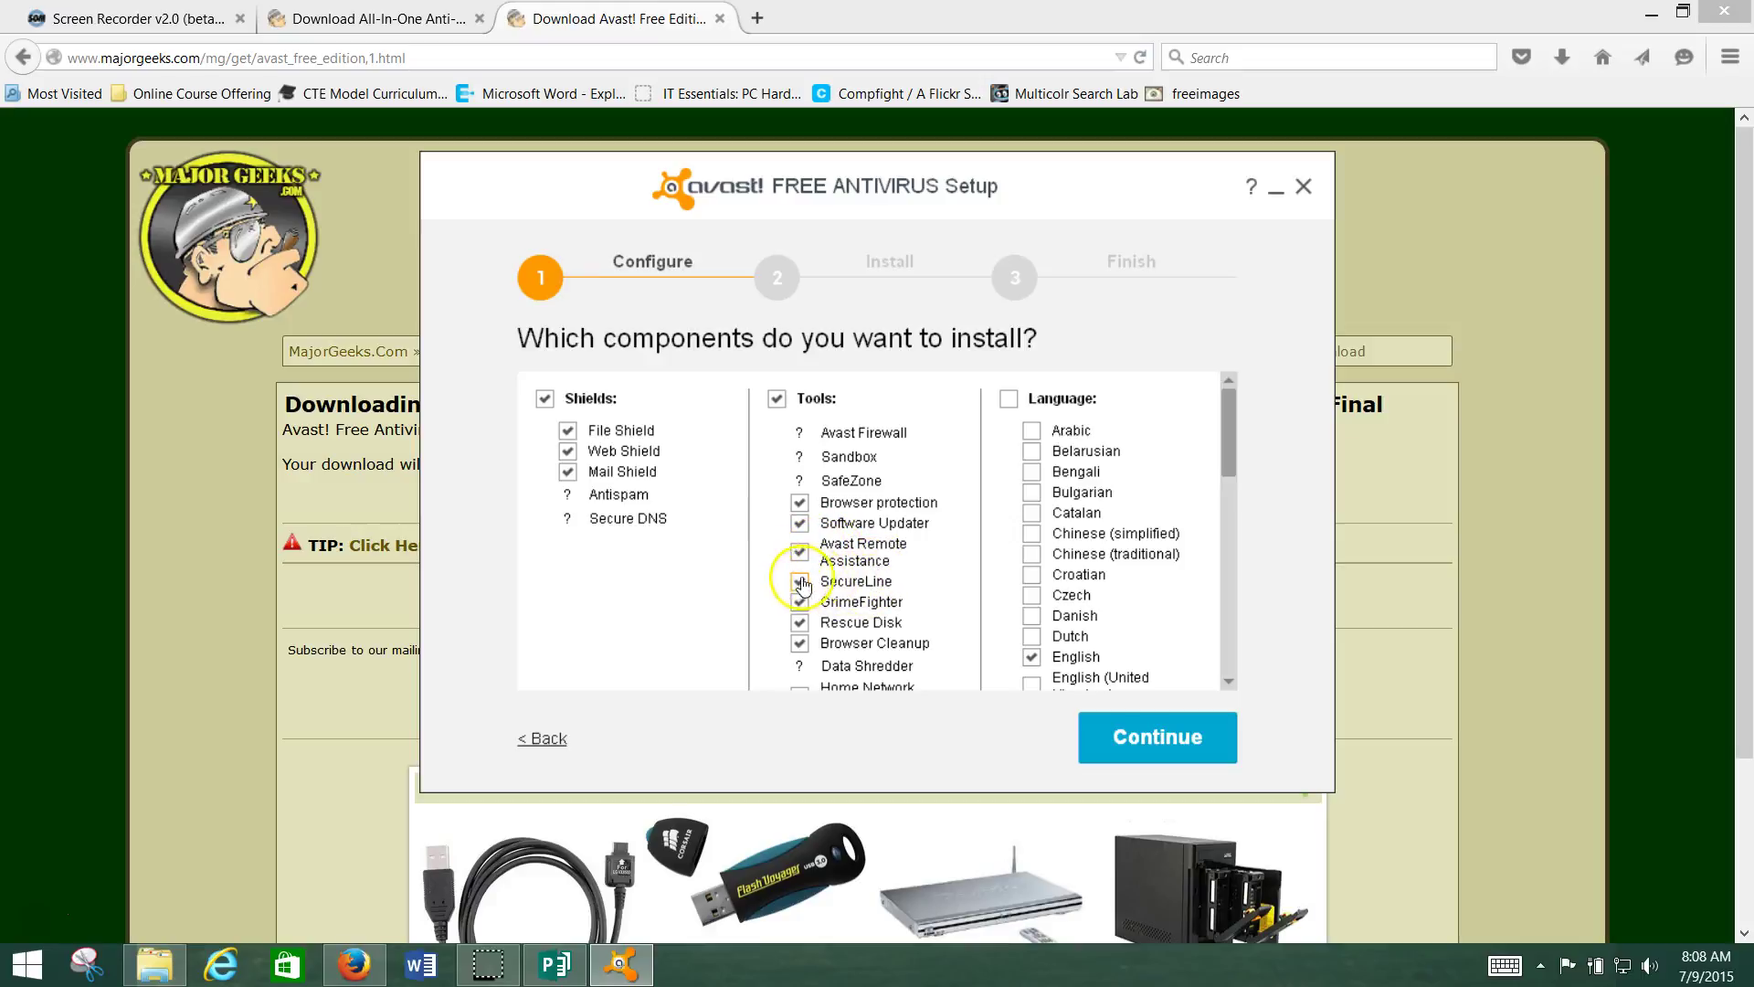
Uncheck Browser protection, Software Updater, Remote Assistance, GrimeFighter, Rescue Disk, Browser Cleanup and Home Network Security.
scroll(908, 528, down, 2)
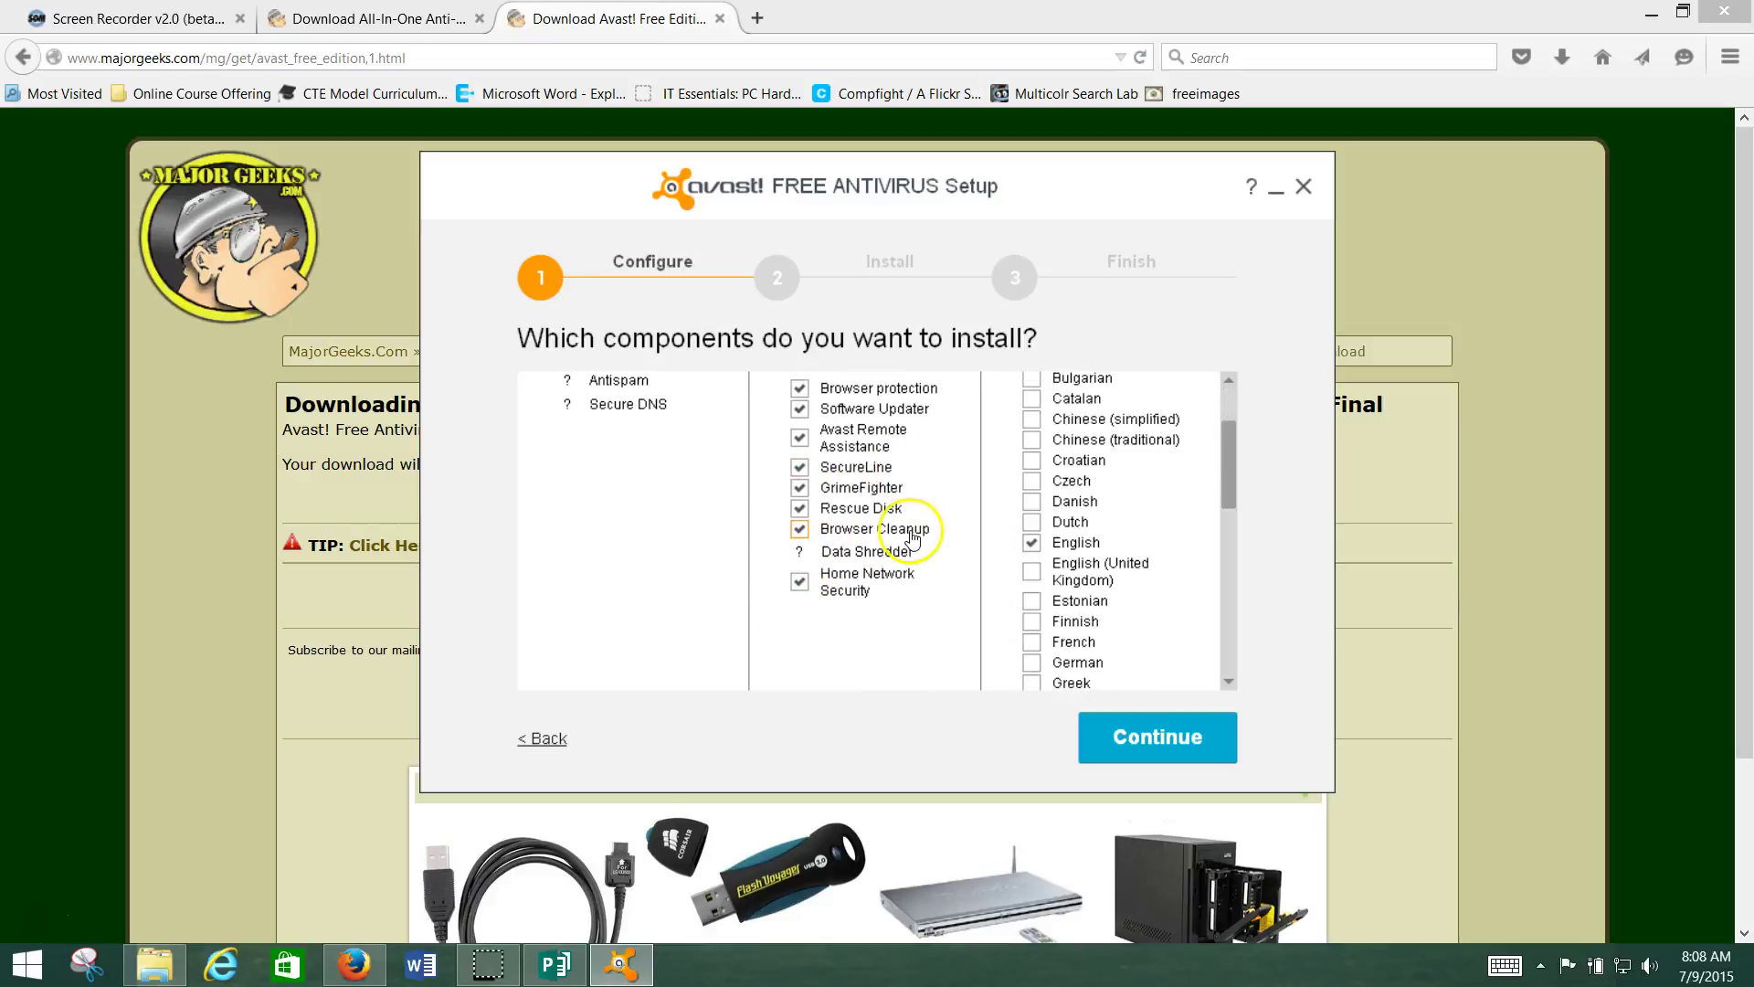
scroll(918, 547, up, 2)
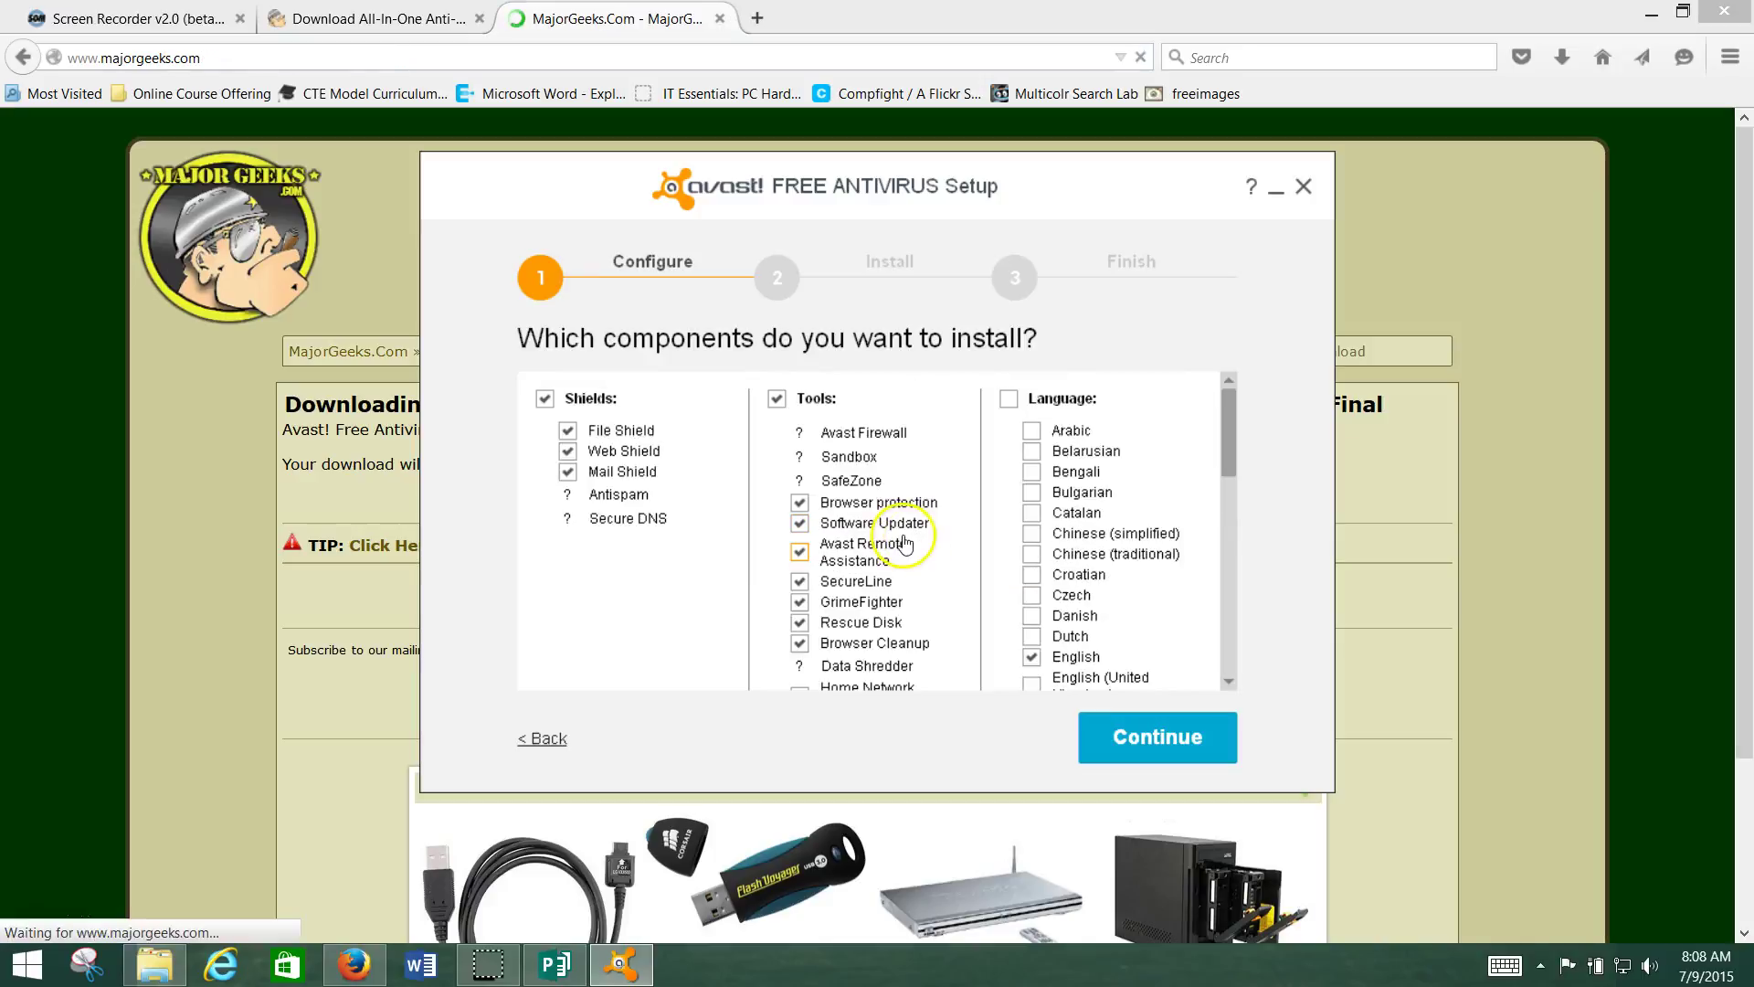
click(804, 508)
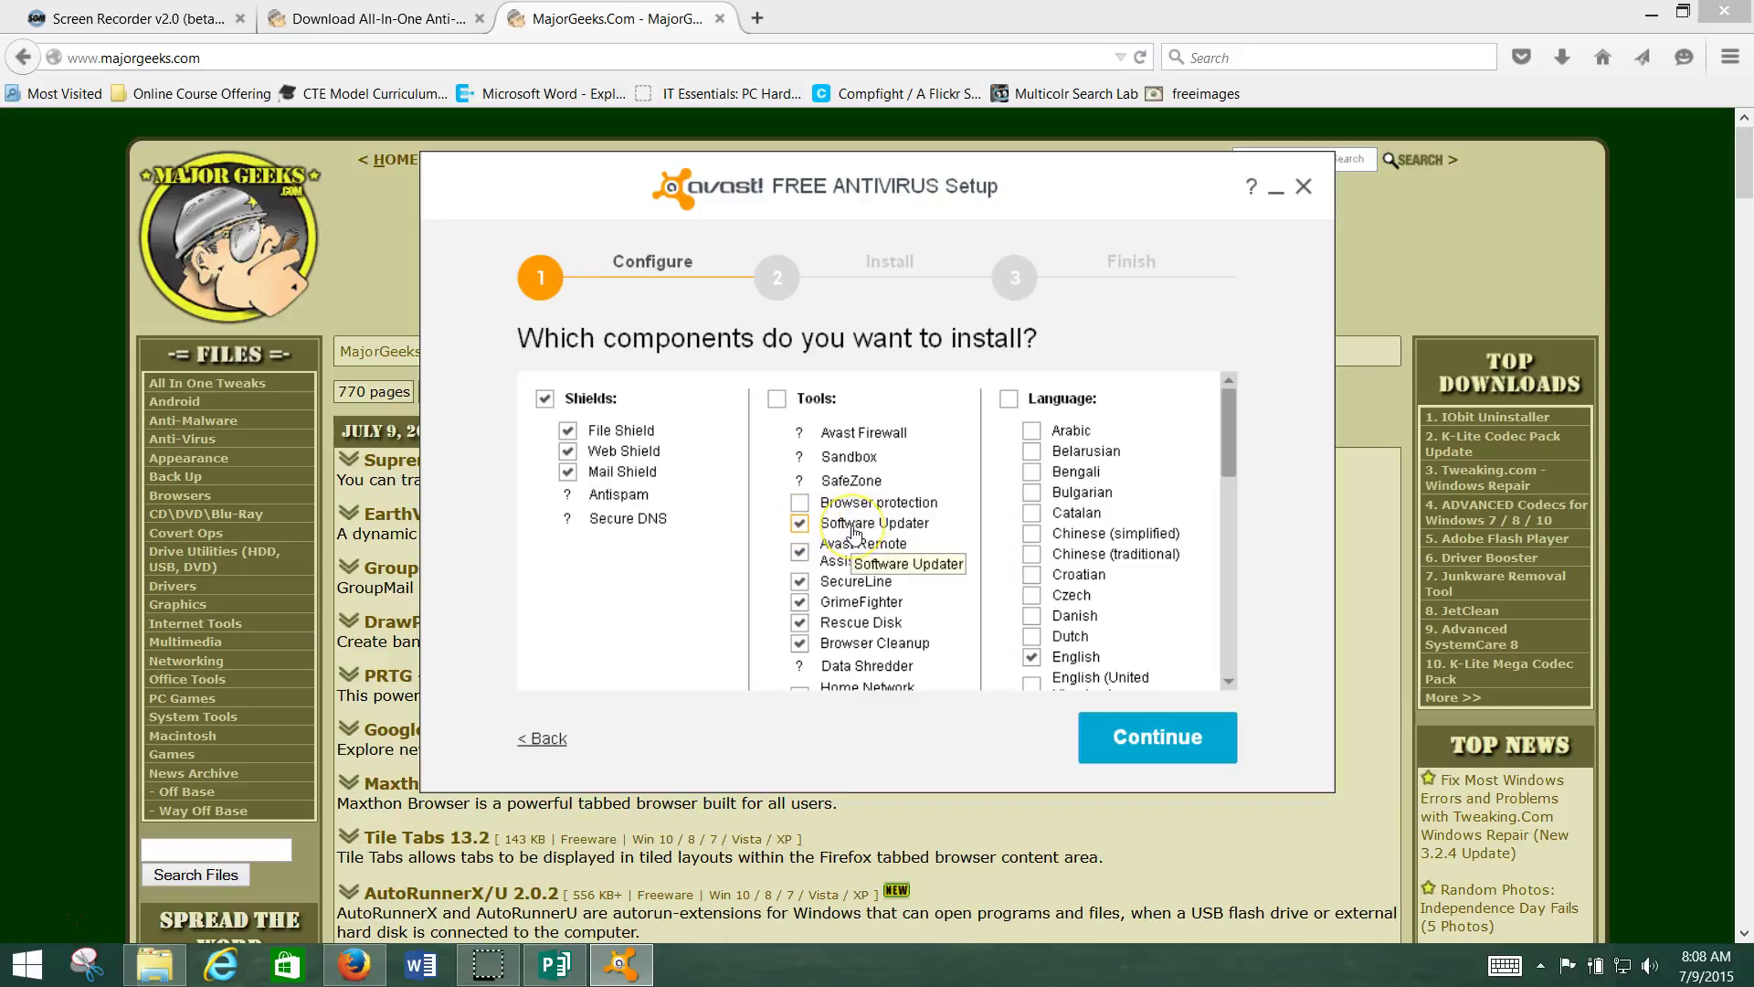
click(800, 527)
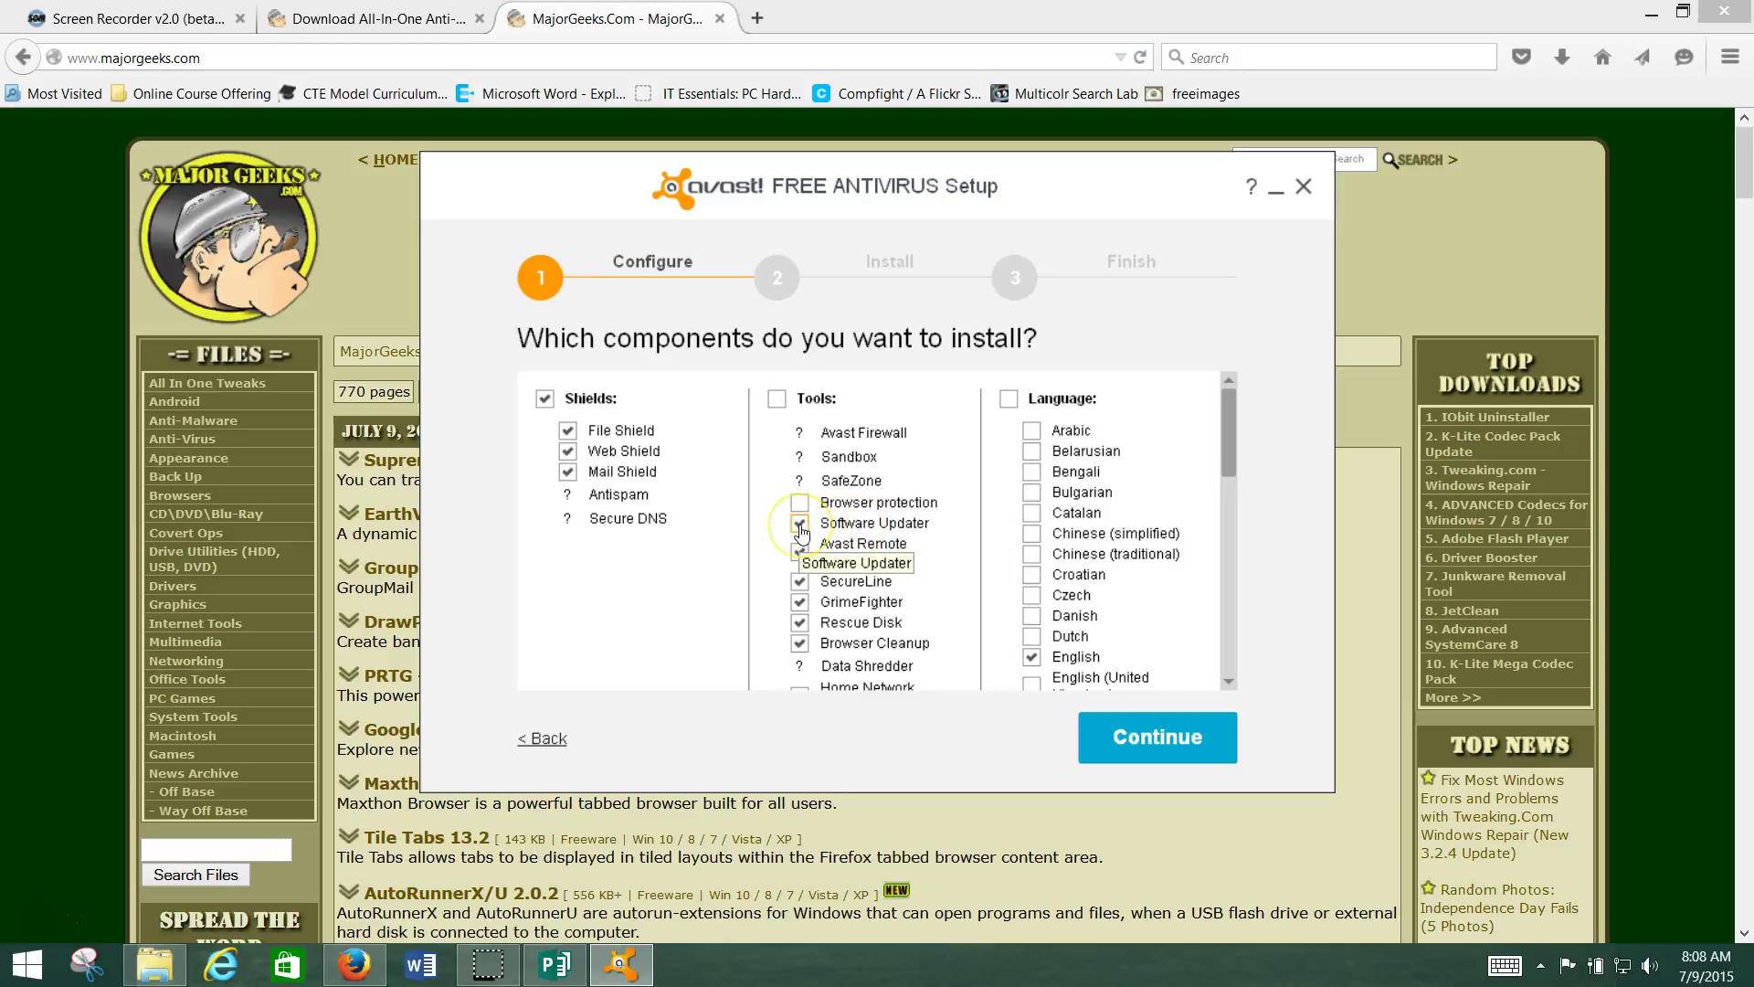
click(801, 529)
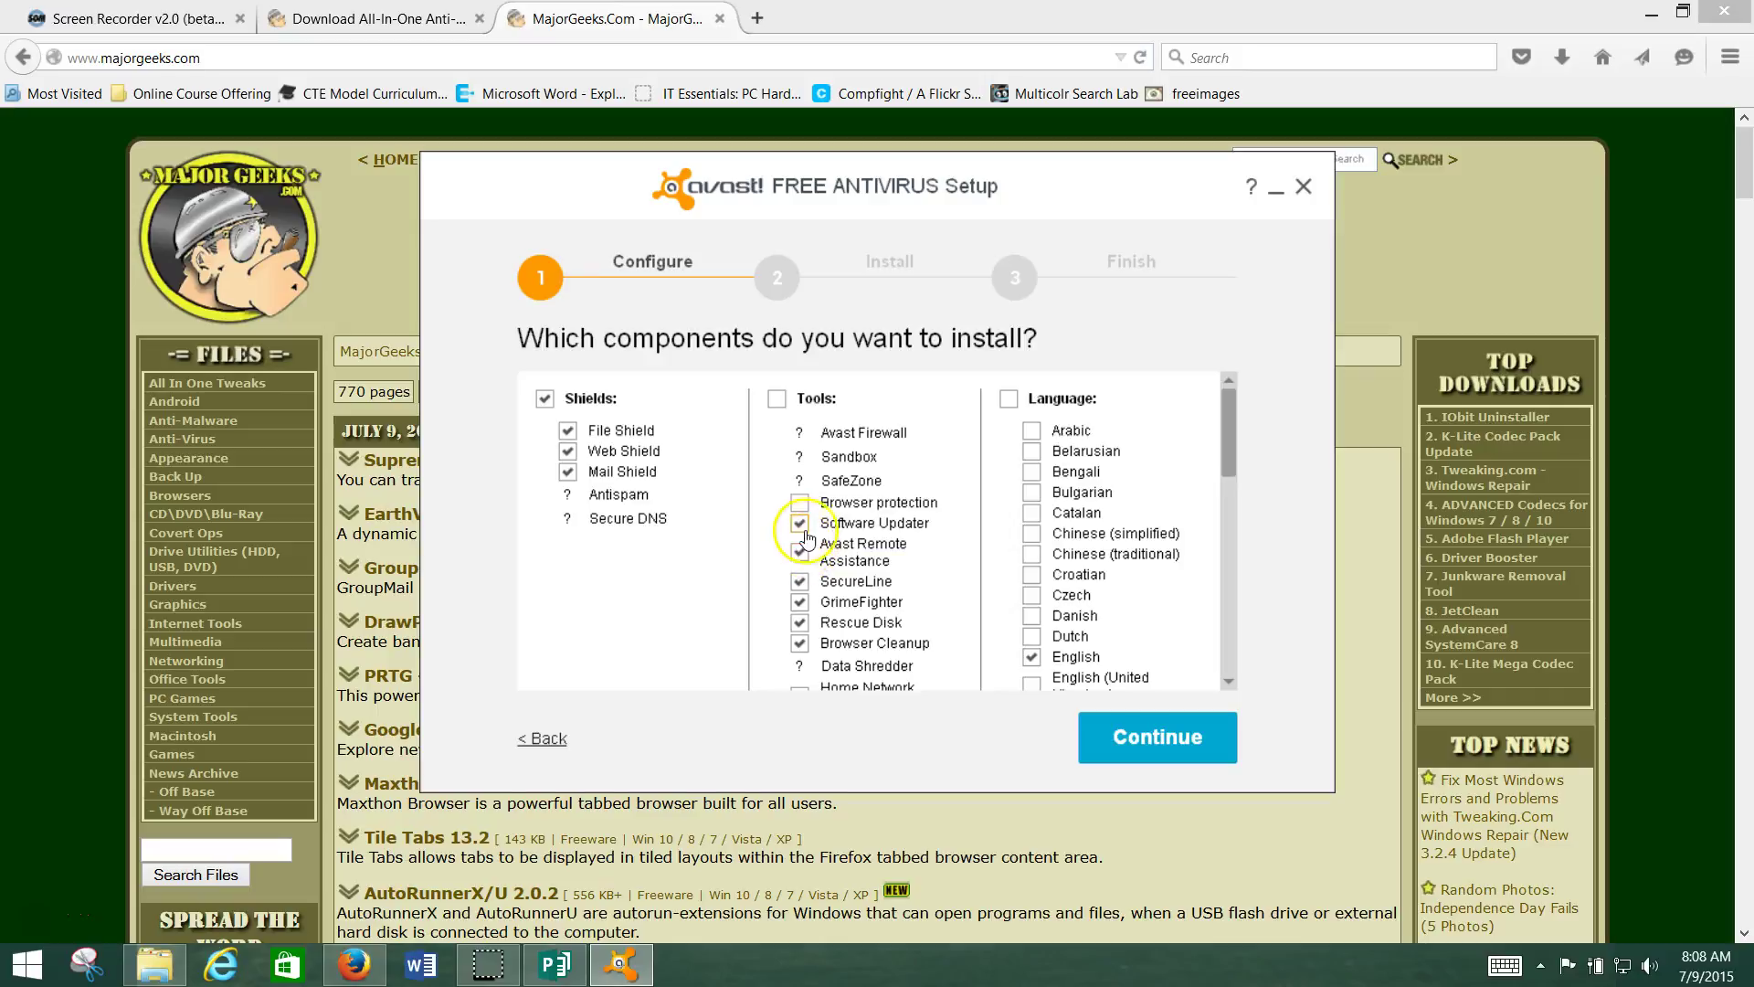
click(800, 552)
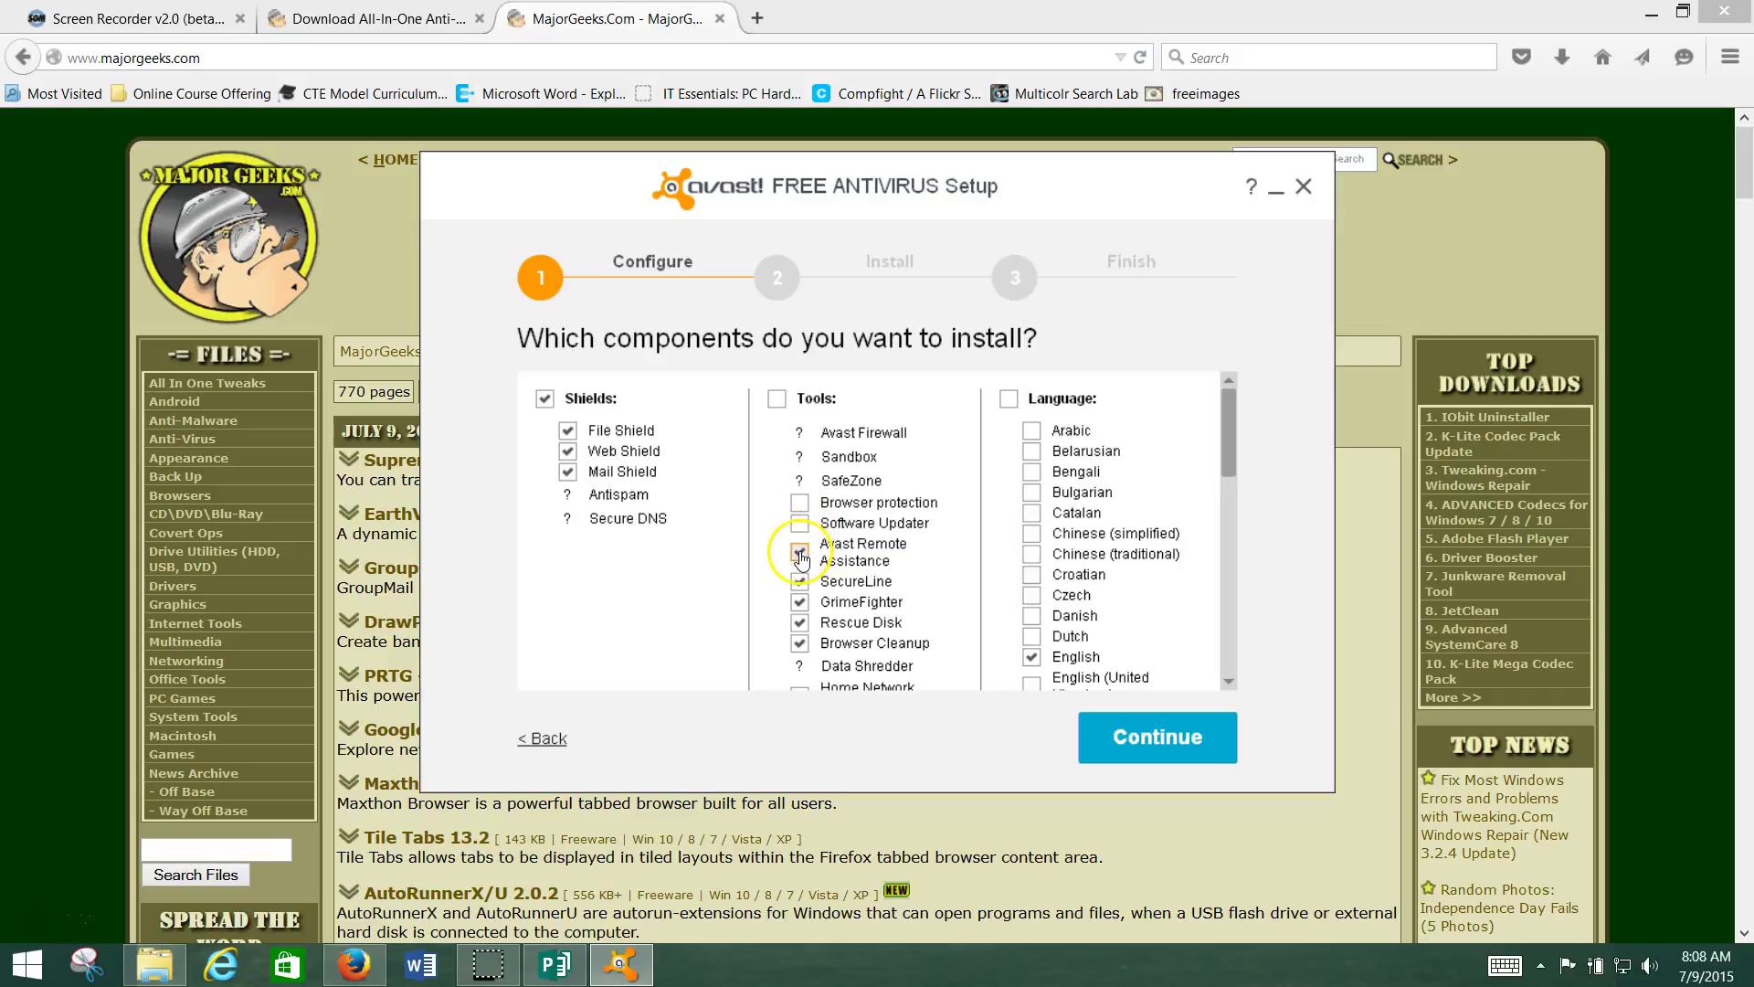
click(801, 603)
click(800, 623)
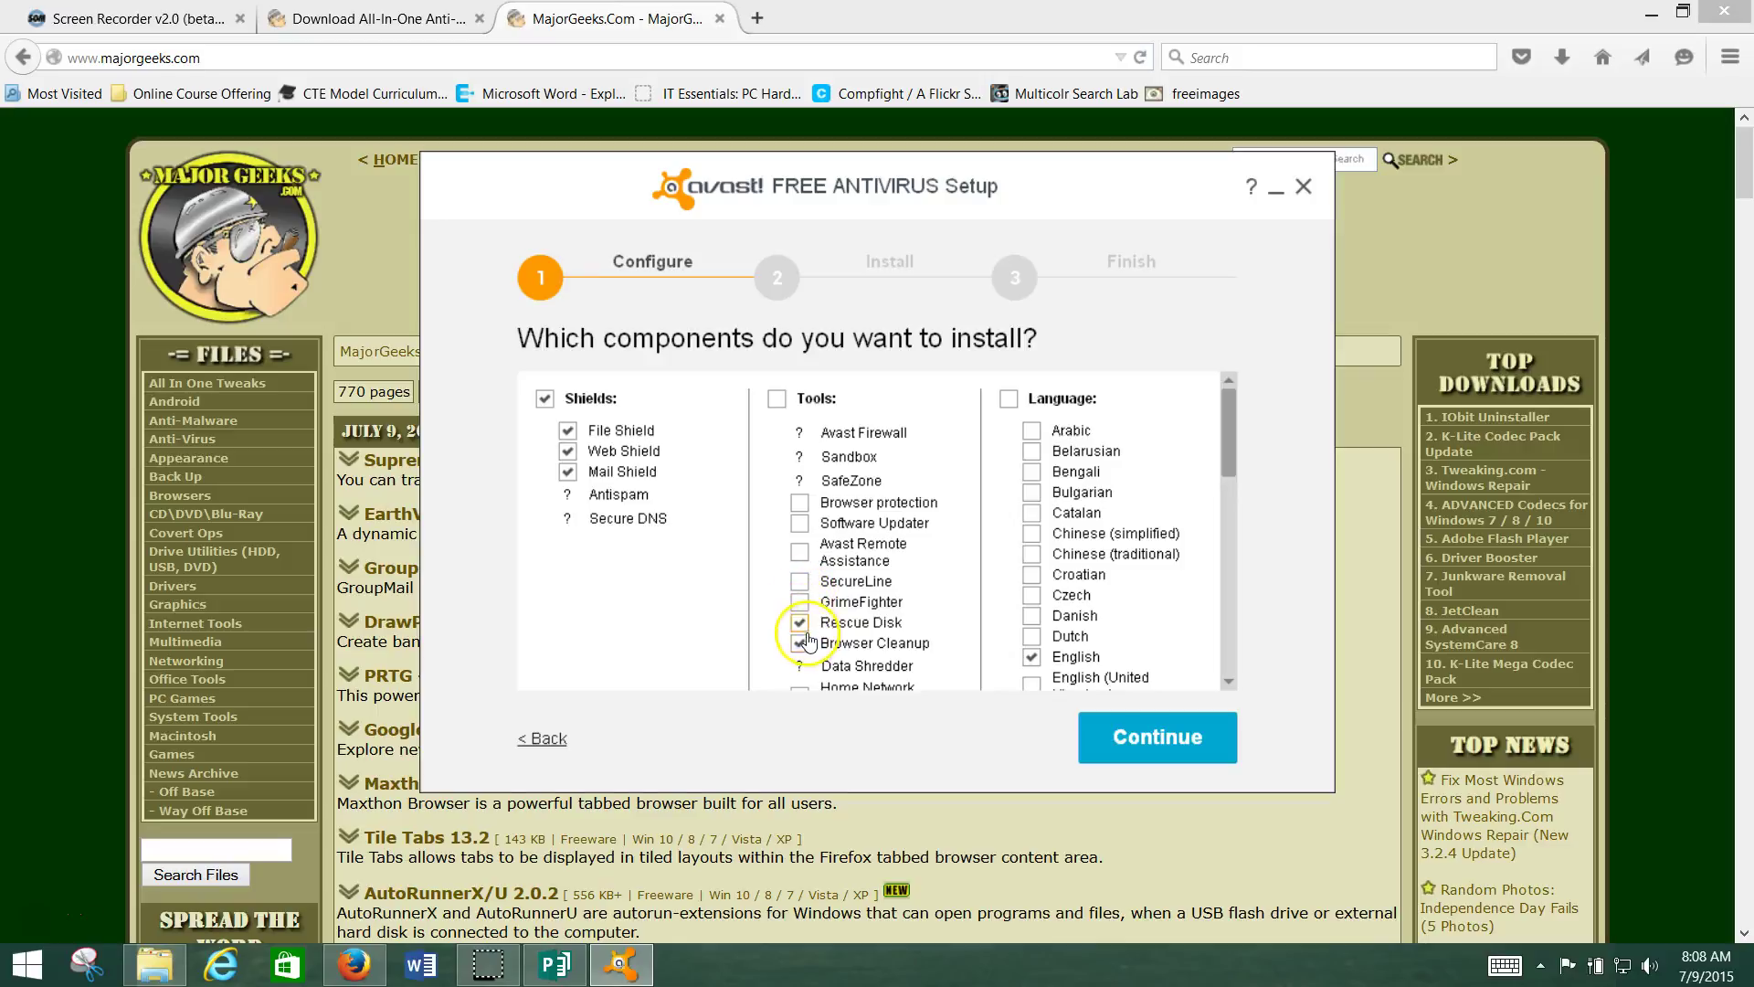
click(801, 644)
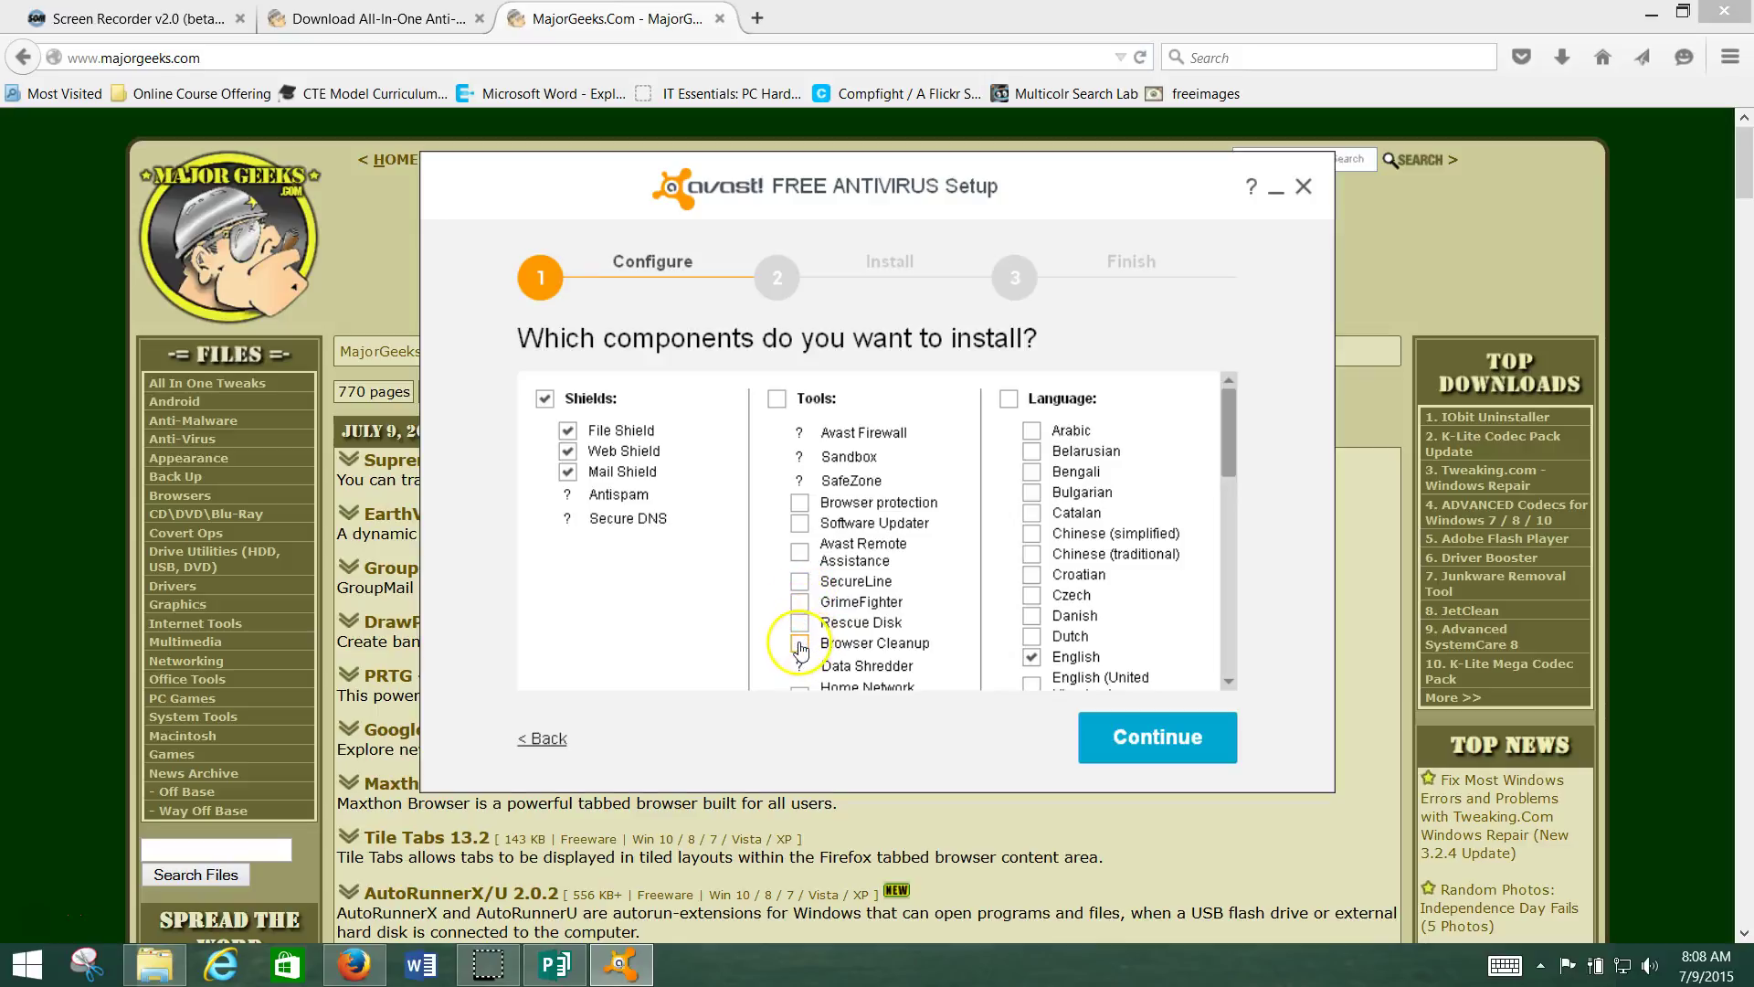
scroll(777, 612, down, 3)
click(804, 498)
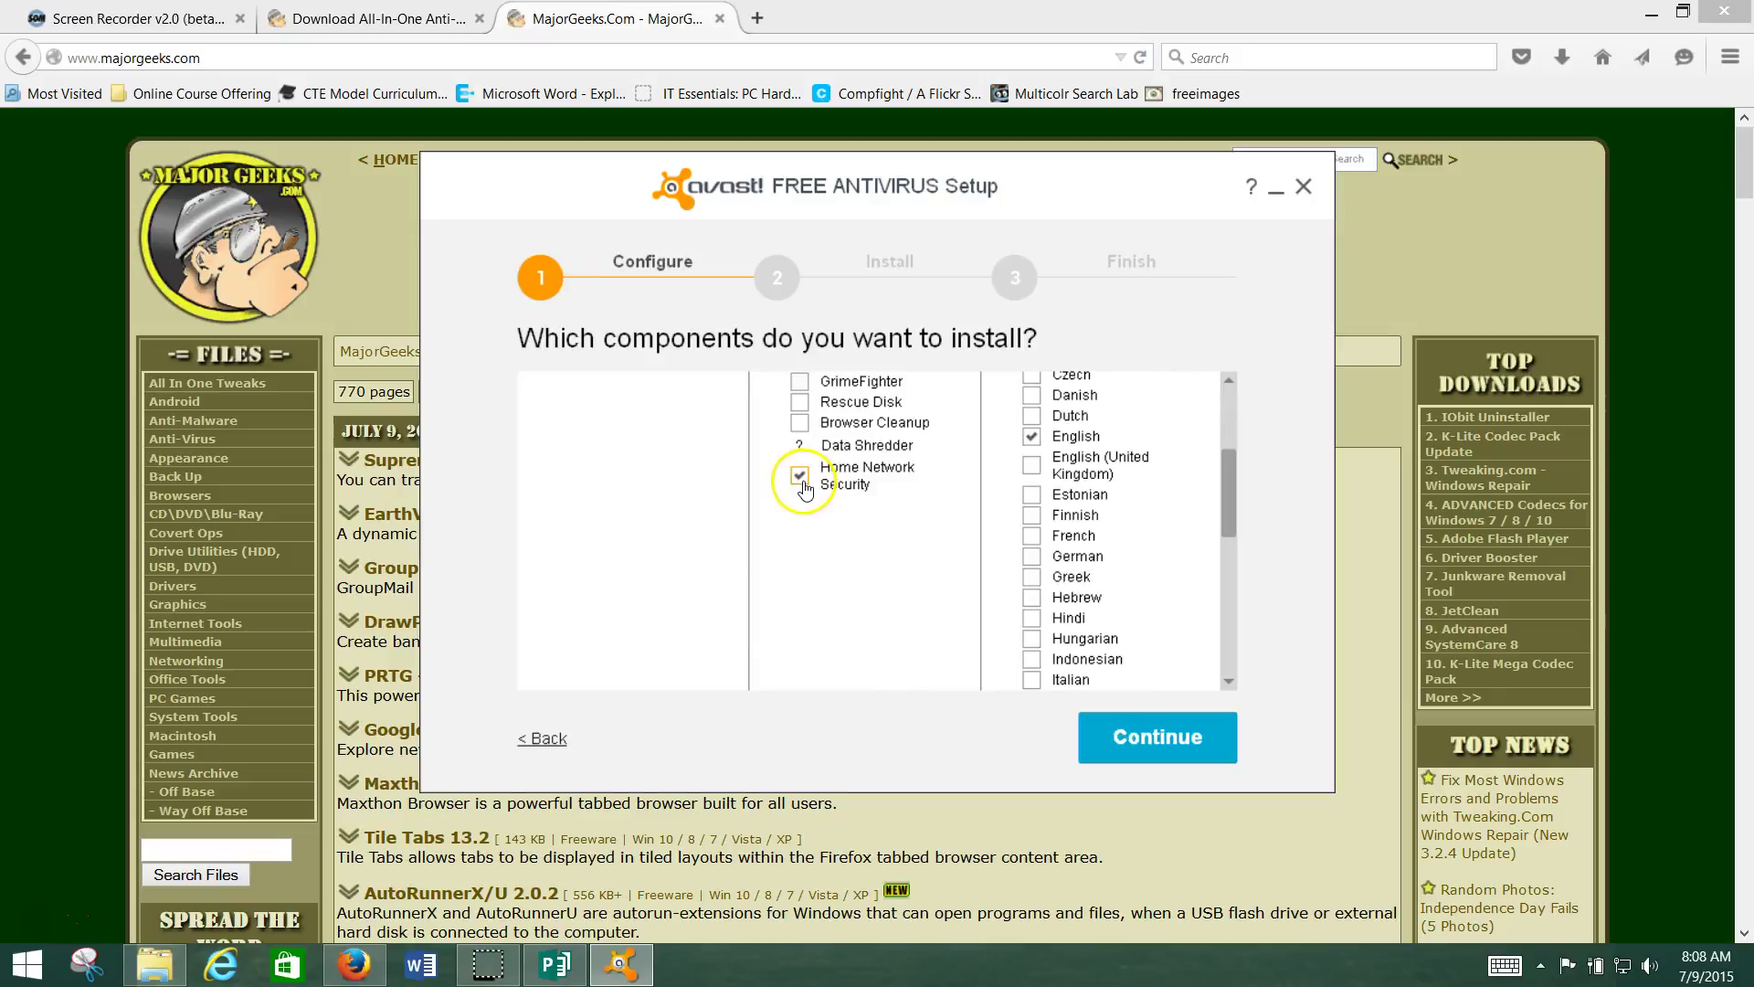
scroll(836, 535, up, 3)
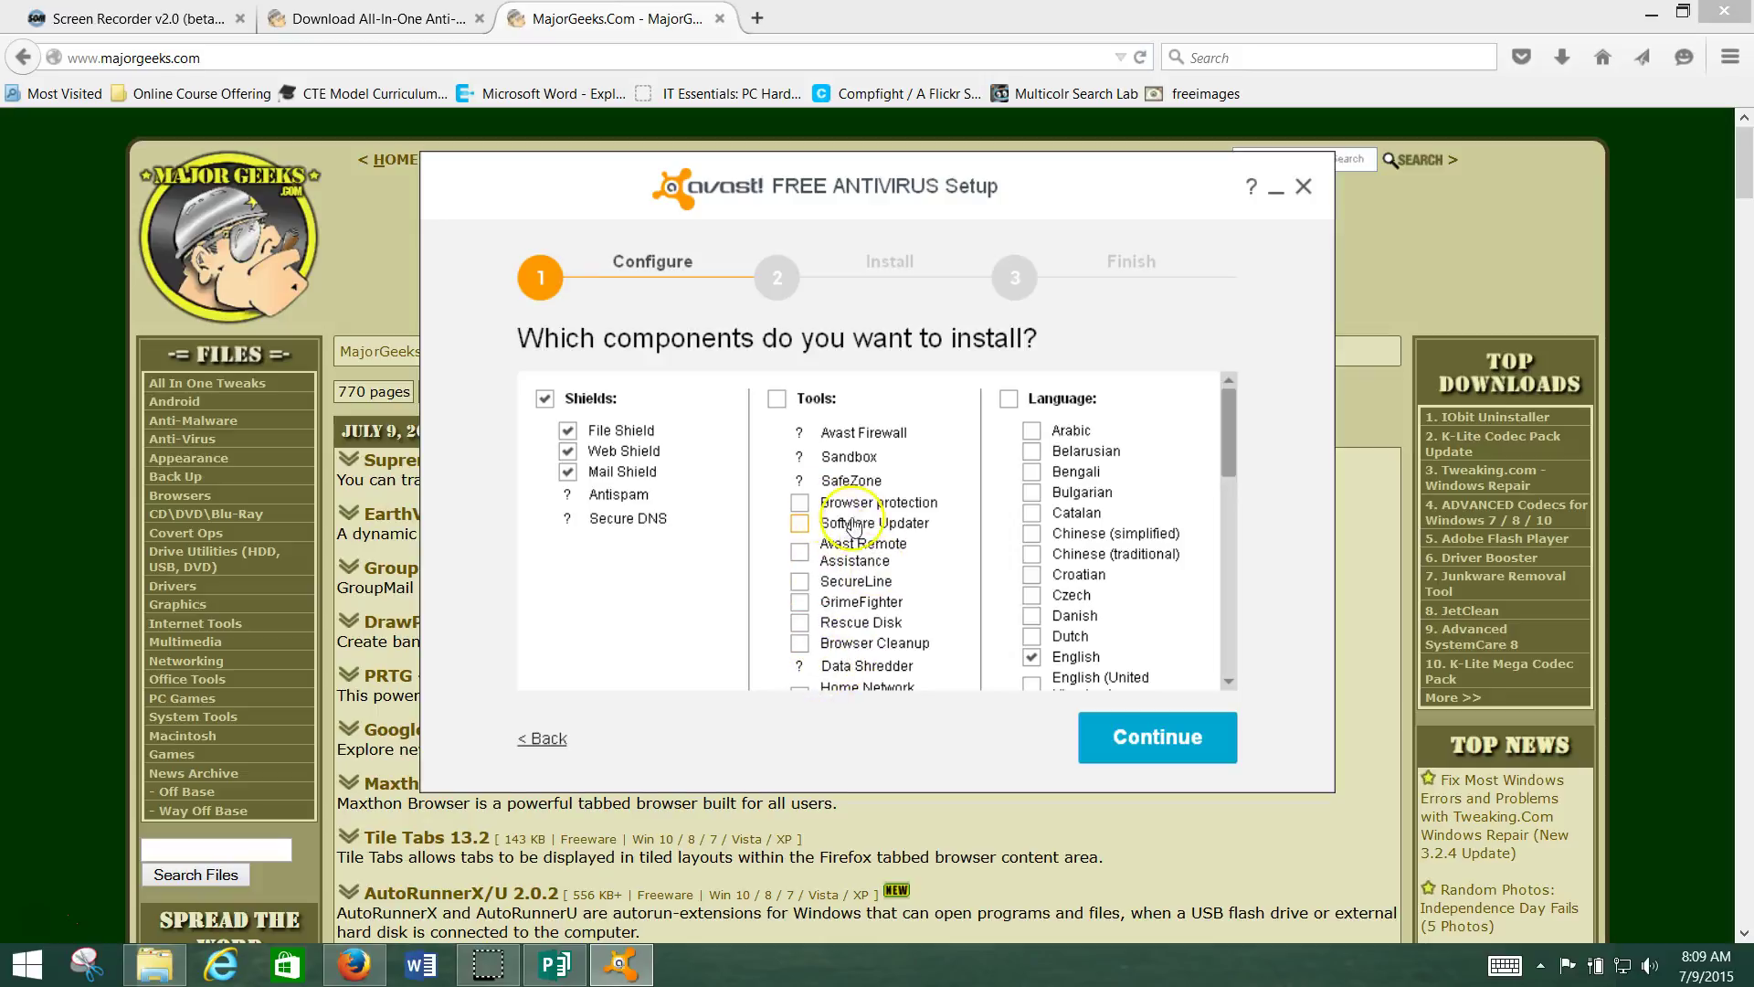
click(837, 706)
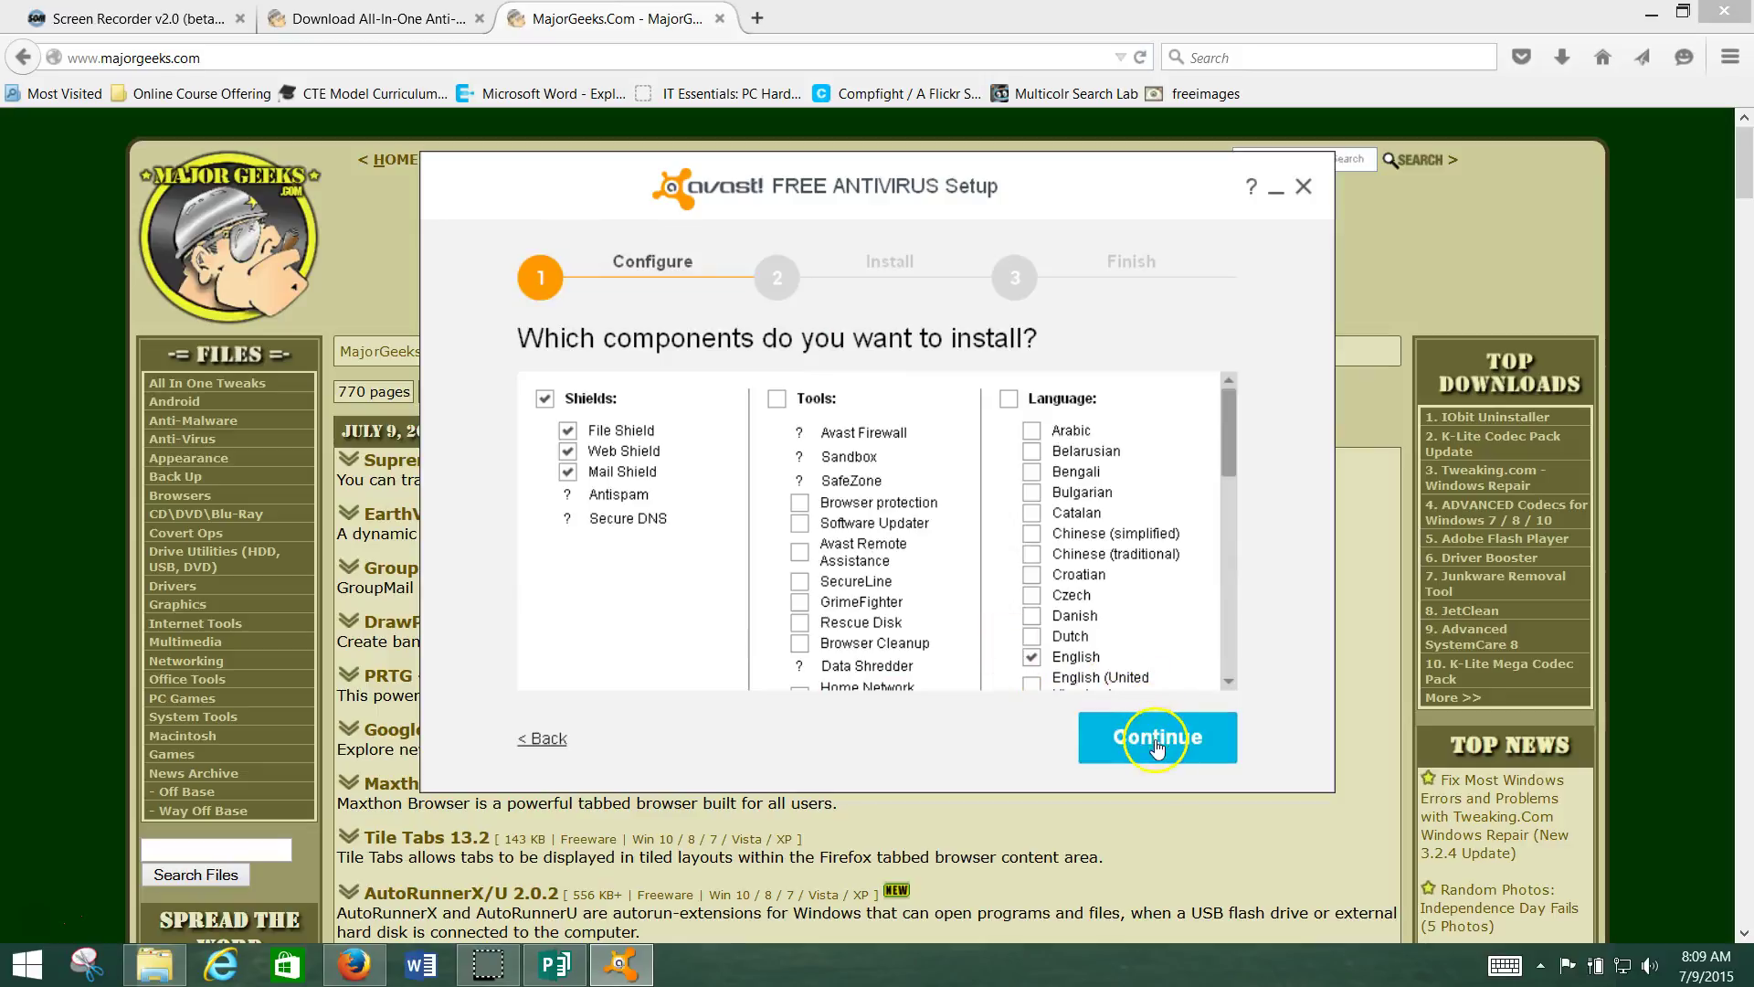
mouse_move(1227, 468)
mouse_down()
mouse_move(1222, 671)
mouse_move(1234, 435)
mouse_move(1233, 493)
mouse_up()
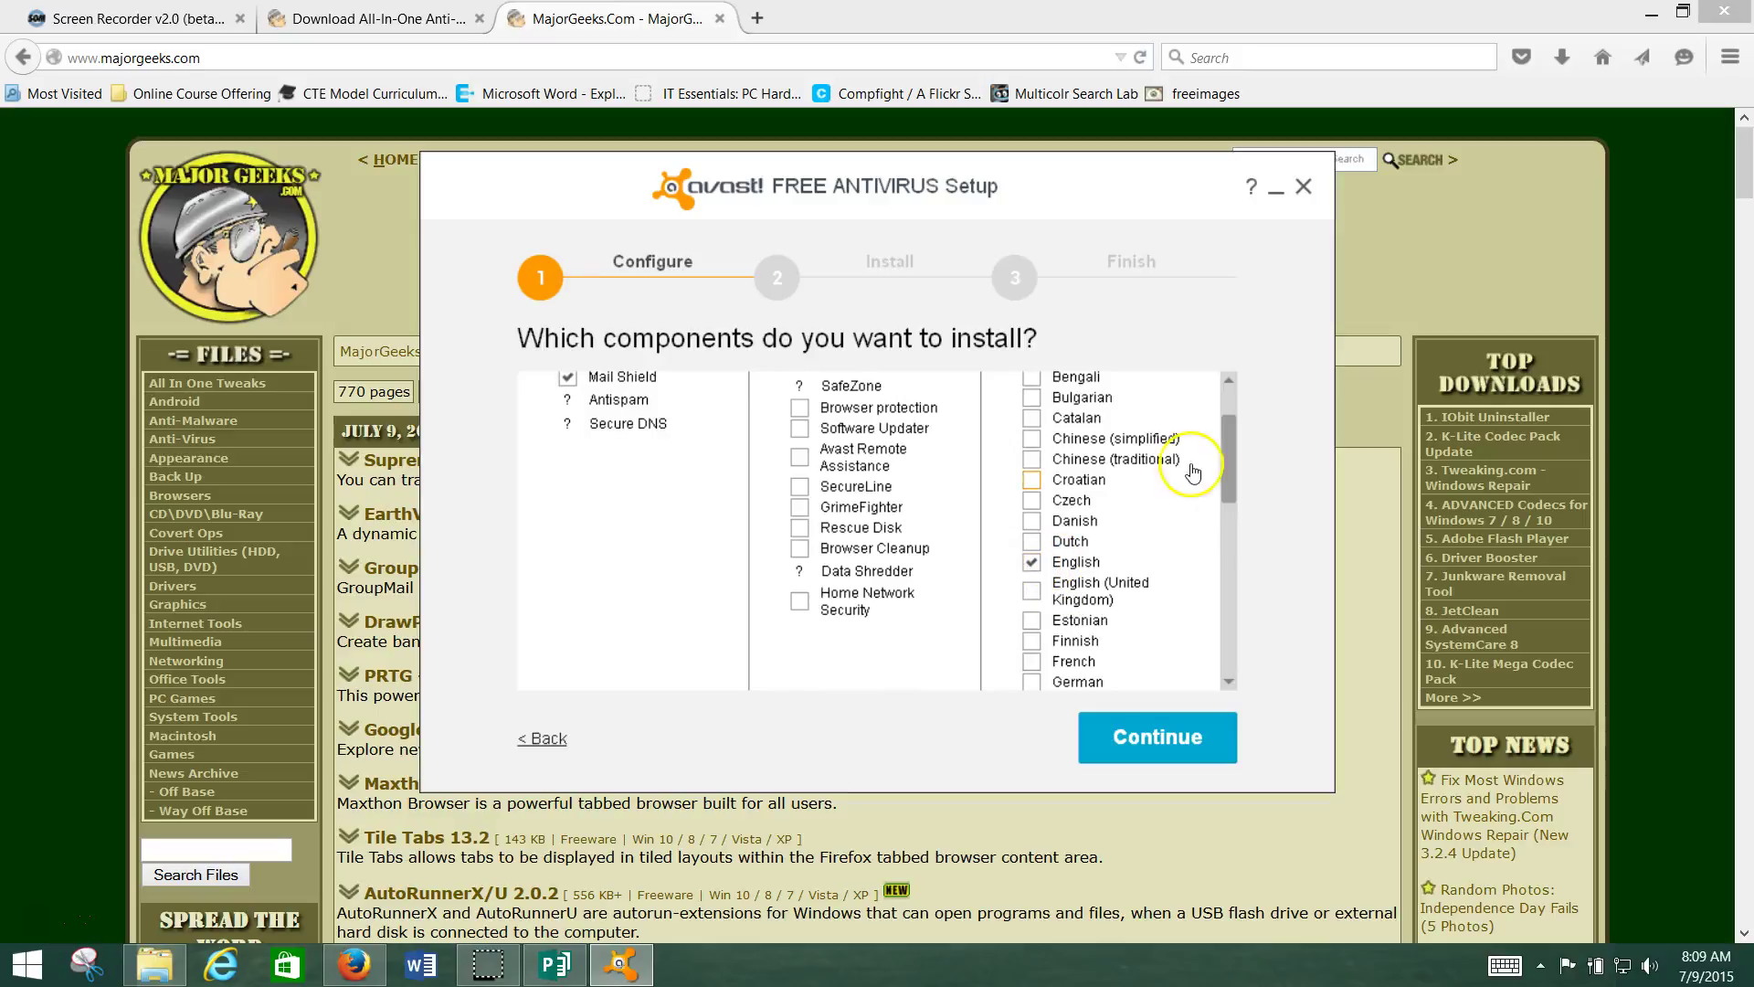
drag(1230, 461, 1225, 403)
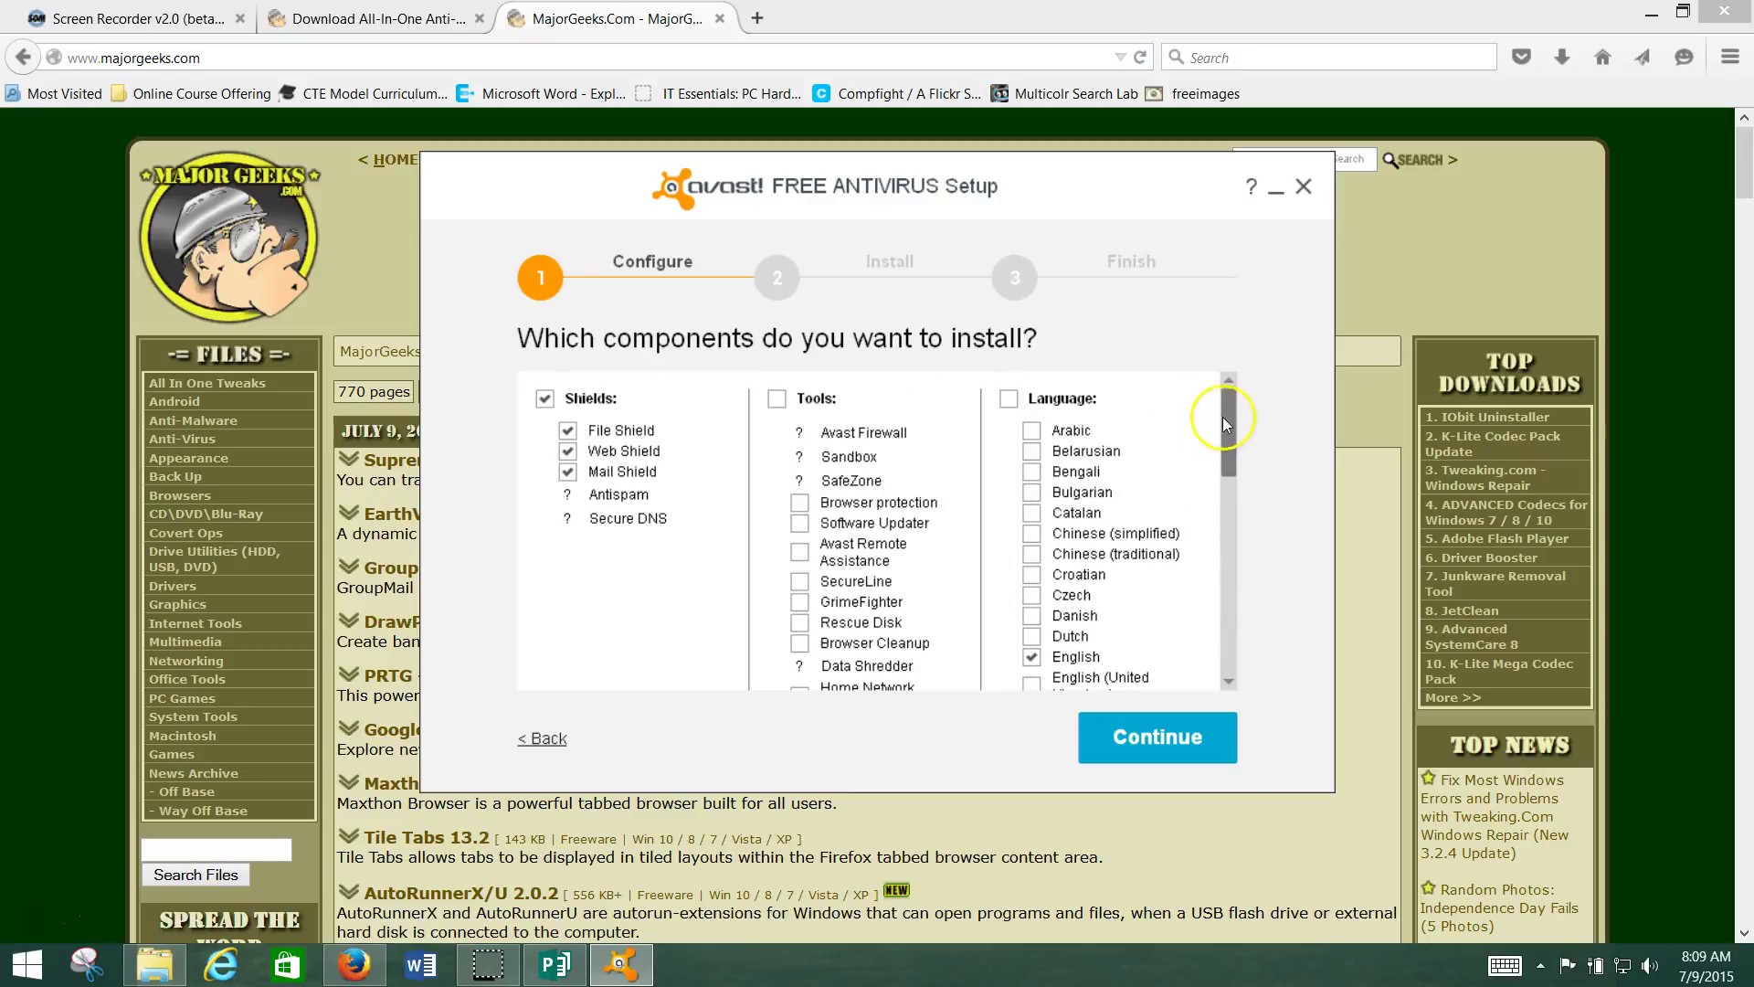
Accept the component choices and open the End User License Agreement on the privacy page.
click(1177, 740)
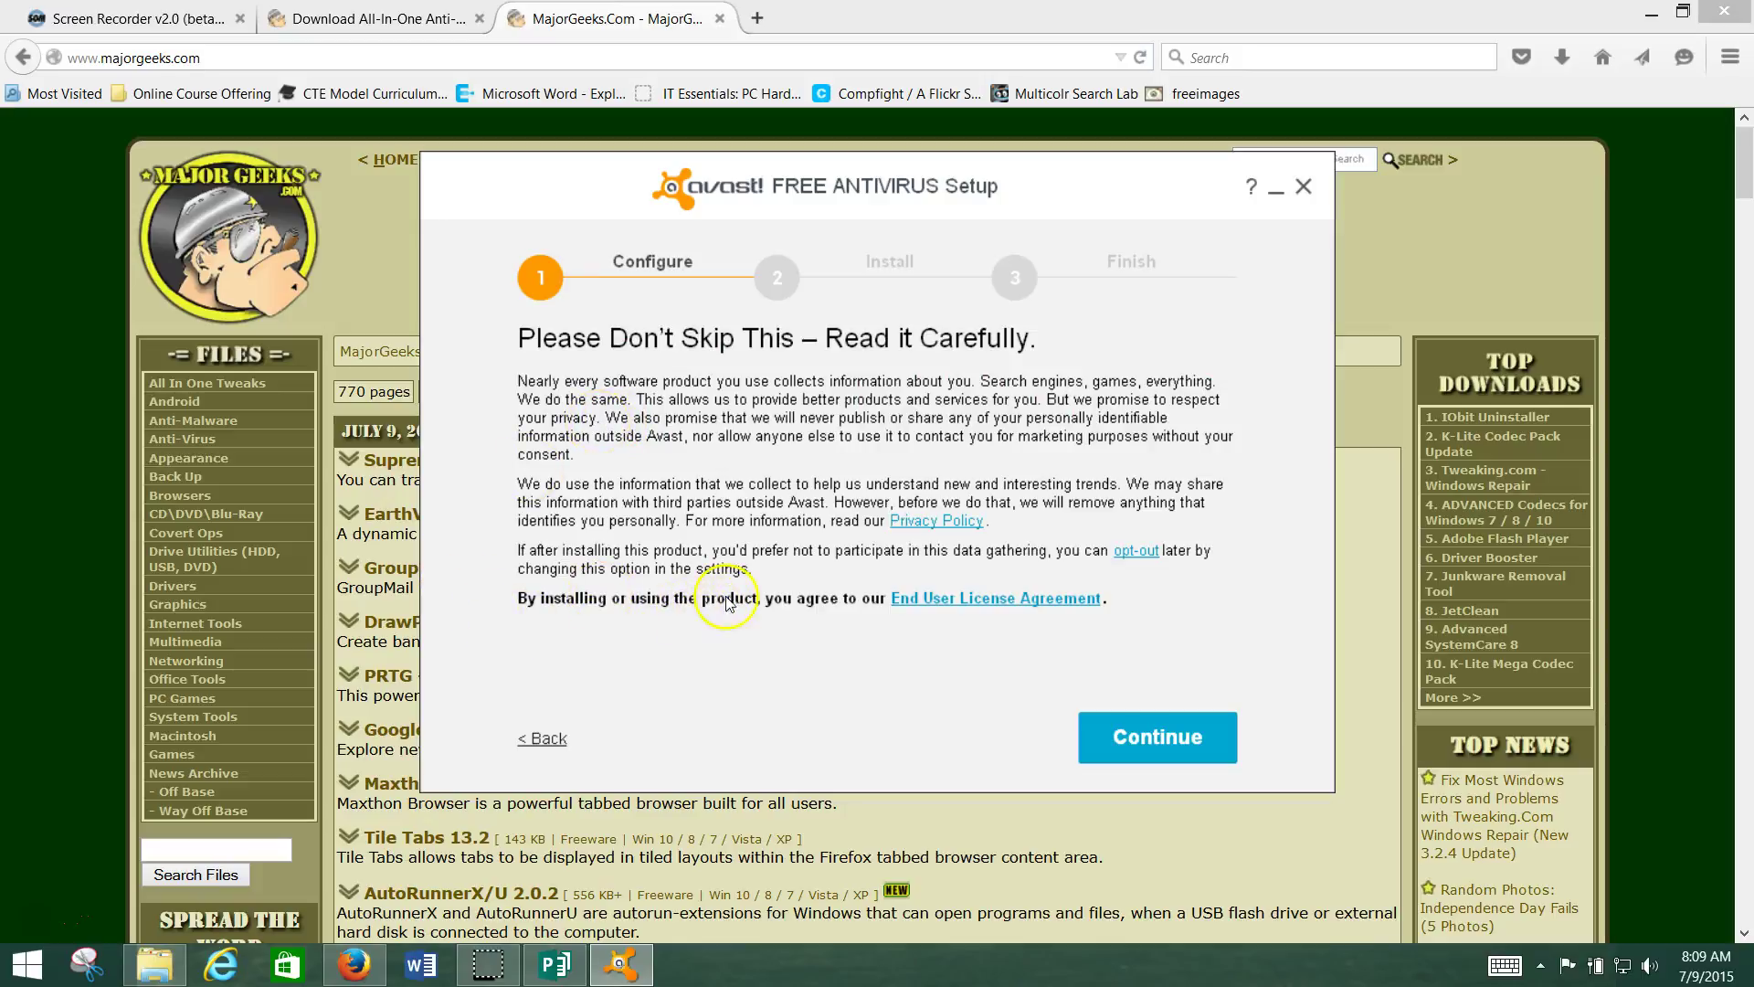
click(952, 610)
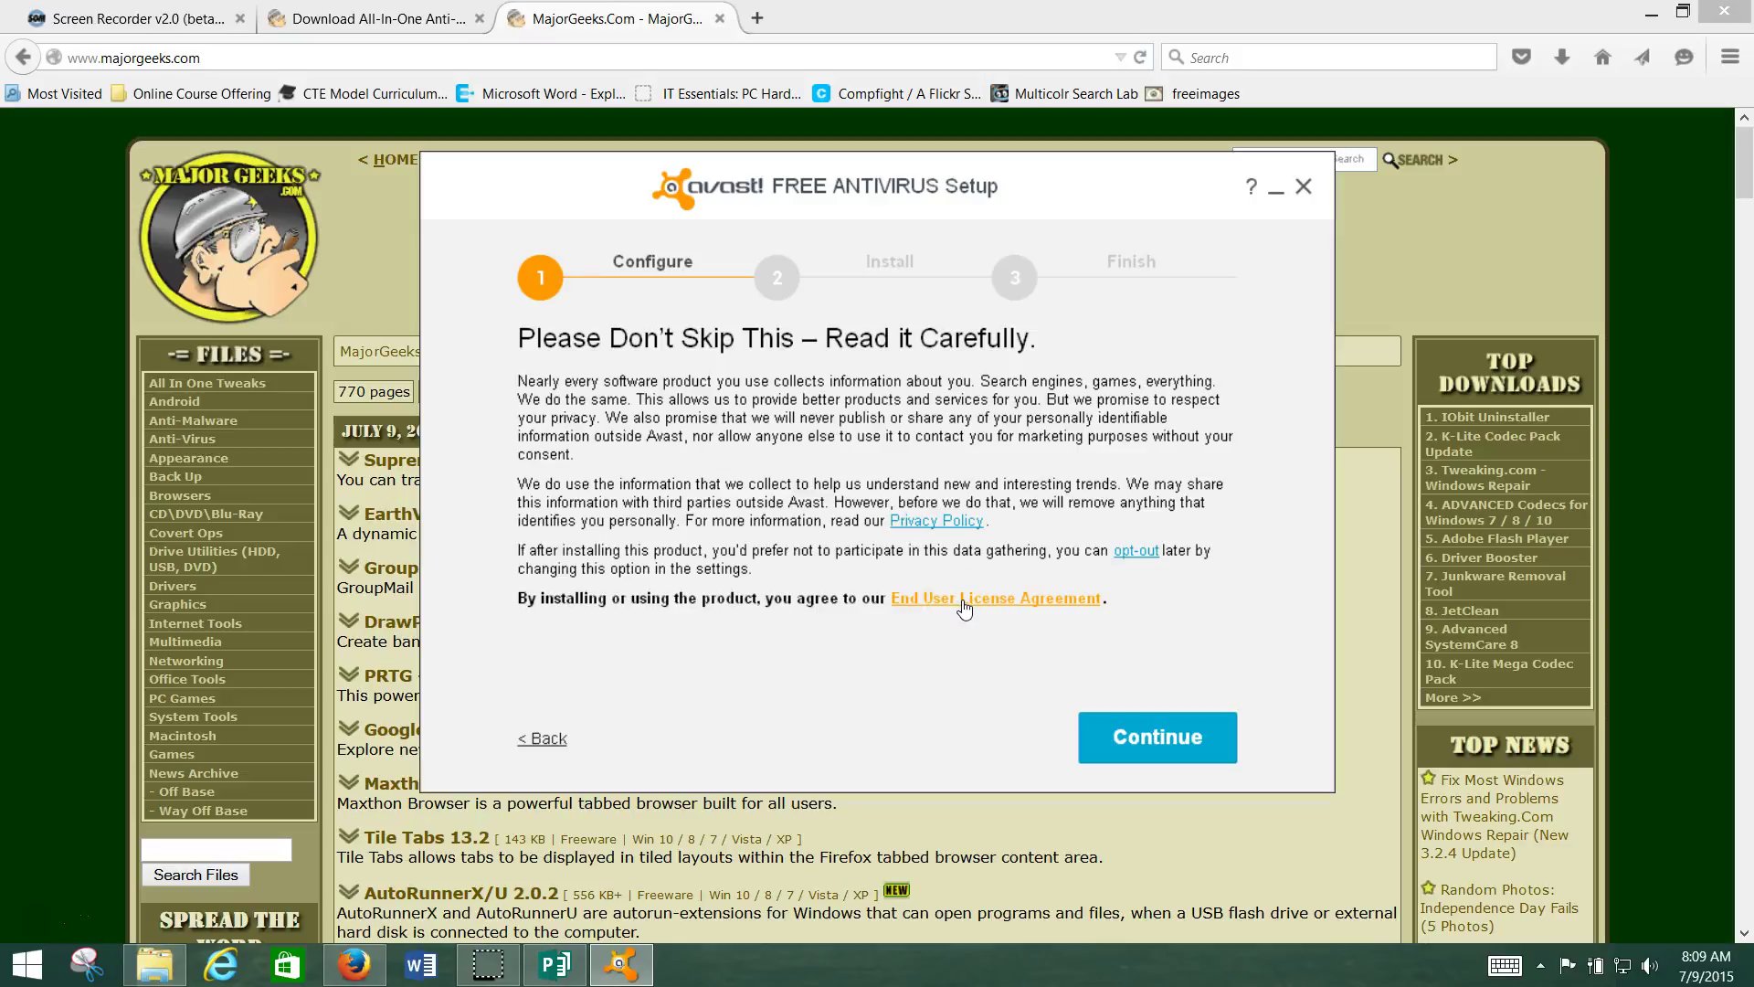
click(964, 598)
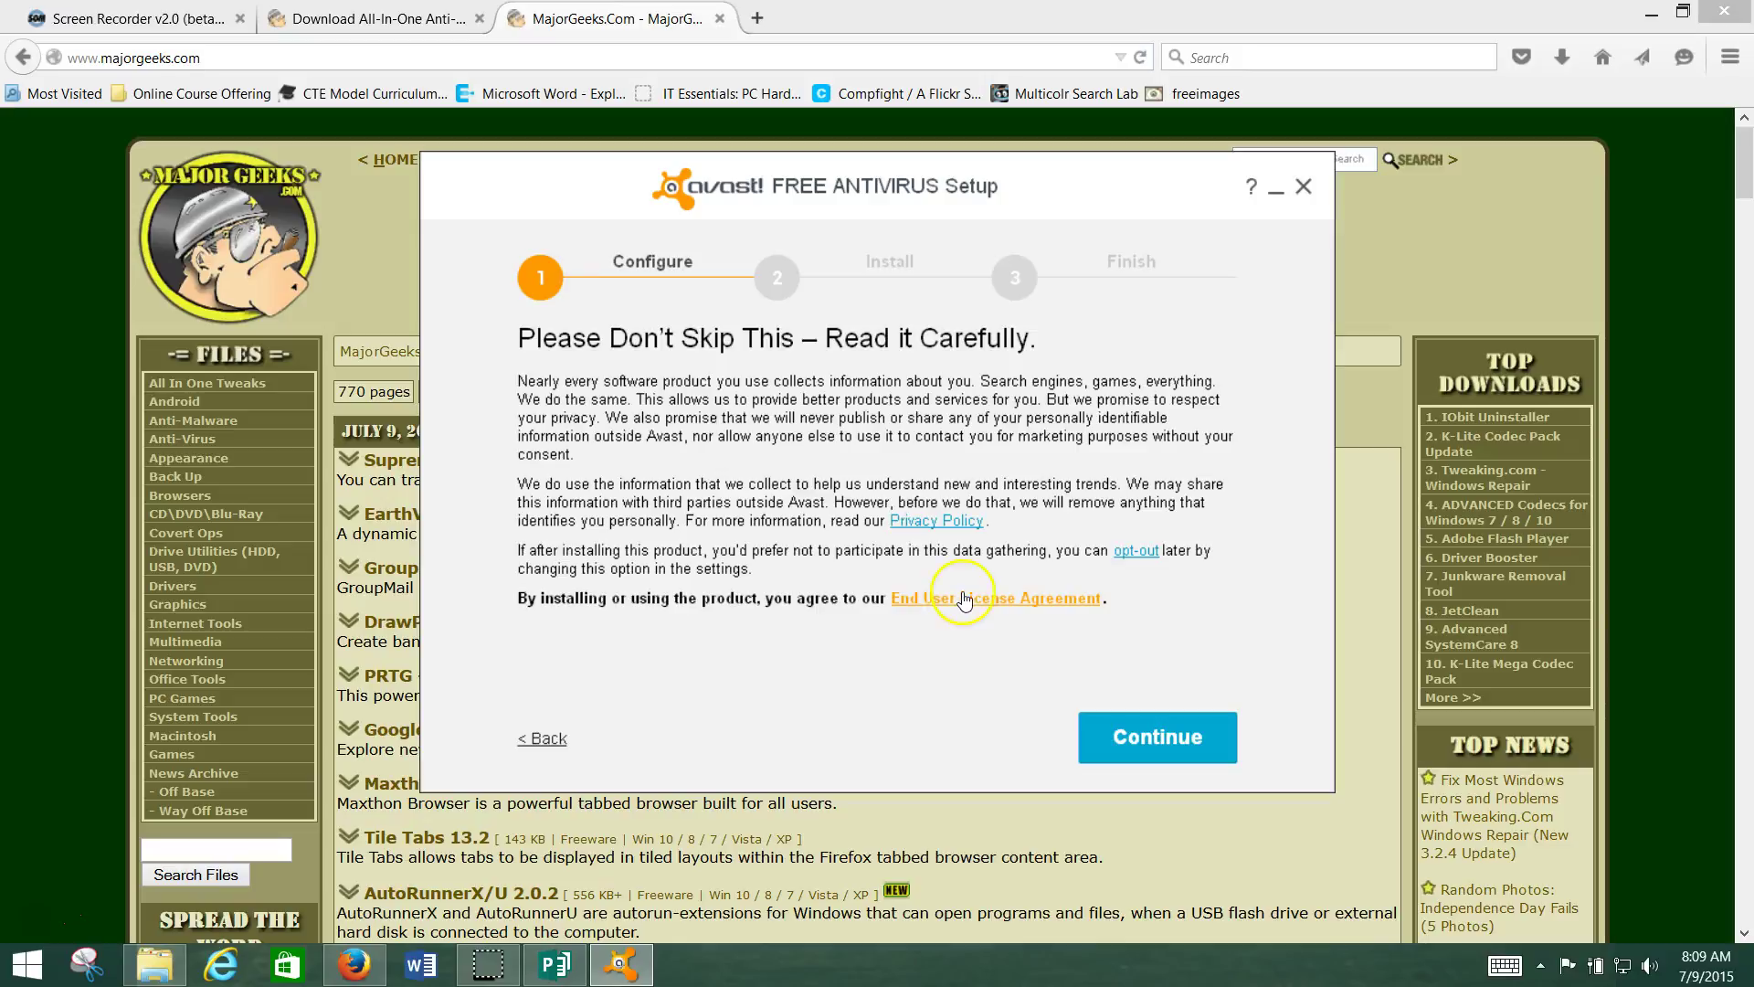
Agree to the privacy terms and let Avast install until it reports completion.
click(1178, 742)
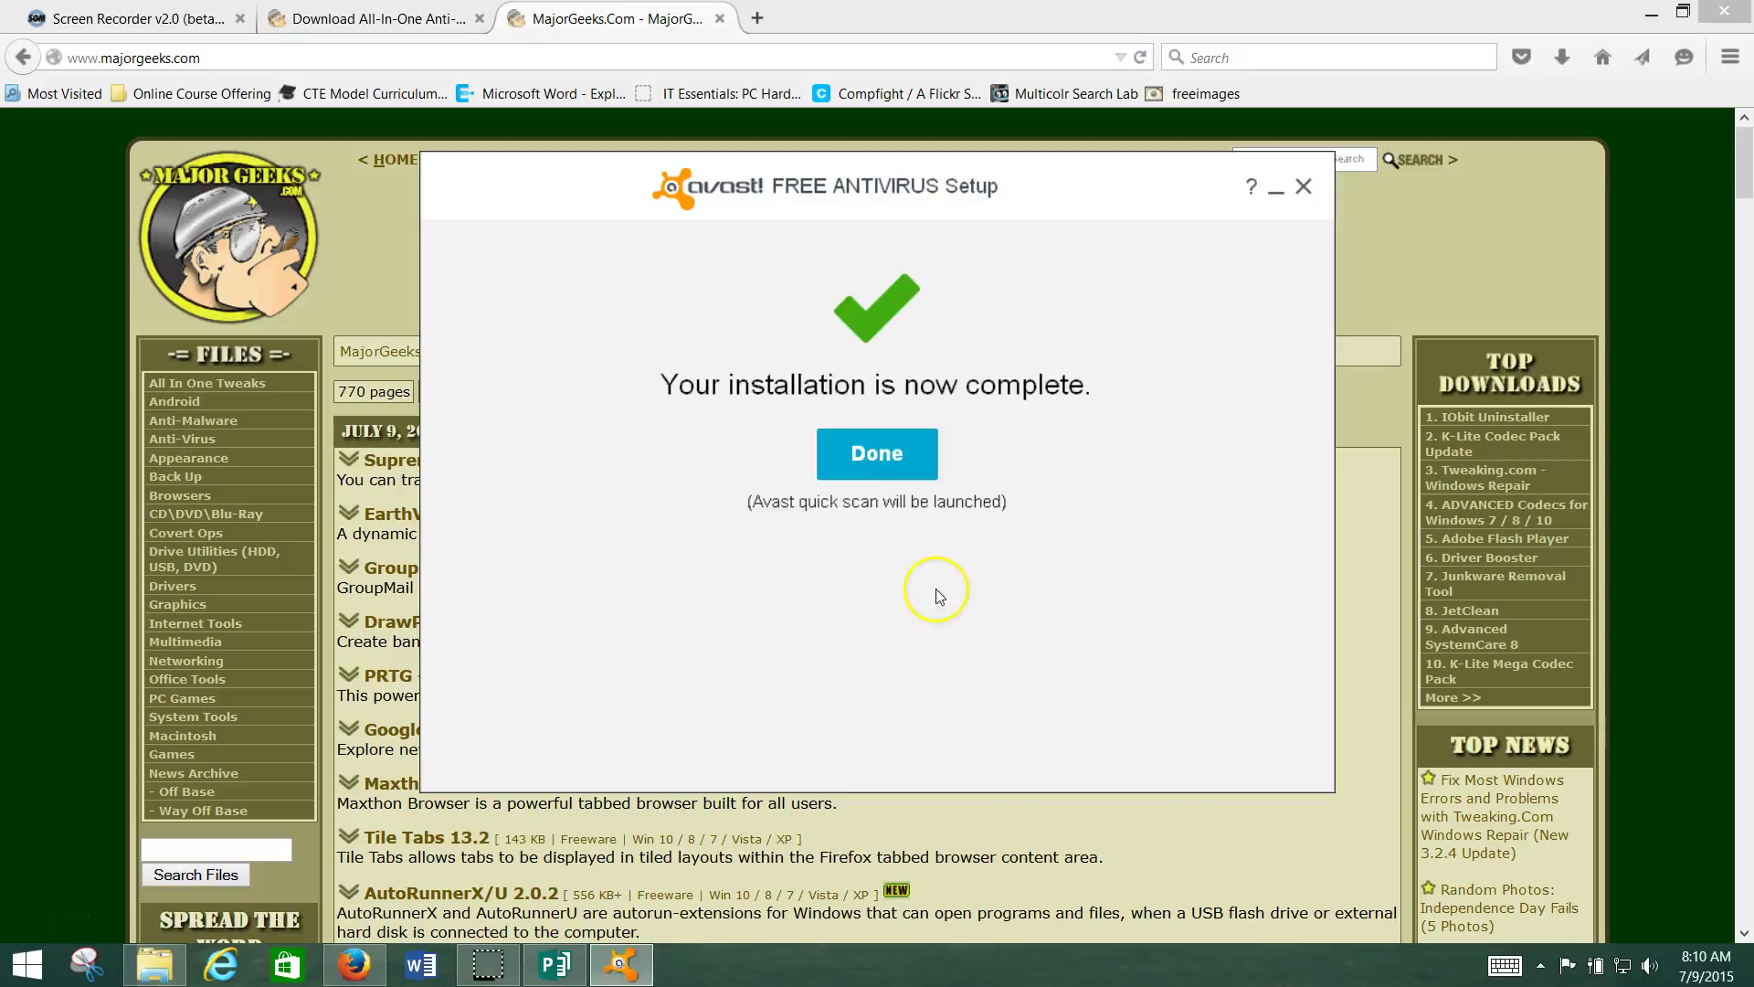
Close the installer and Firefox, then dismiss Avast's No Threat Found notification.
click(886, 464)
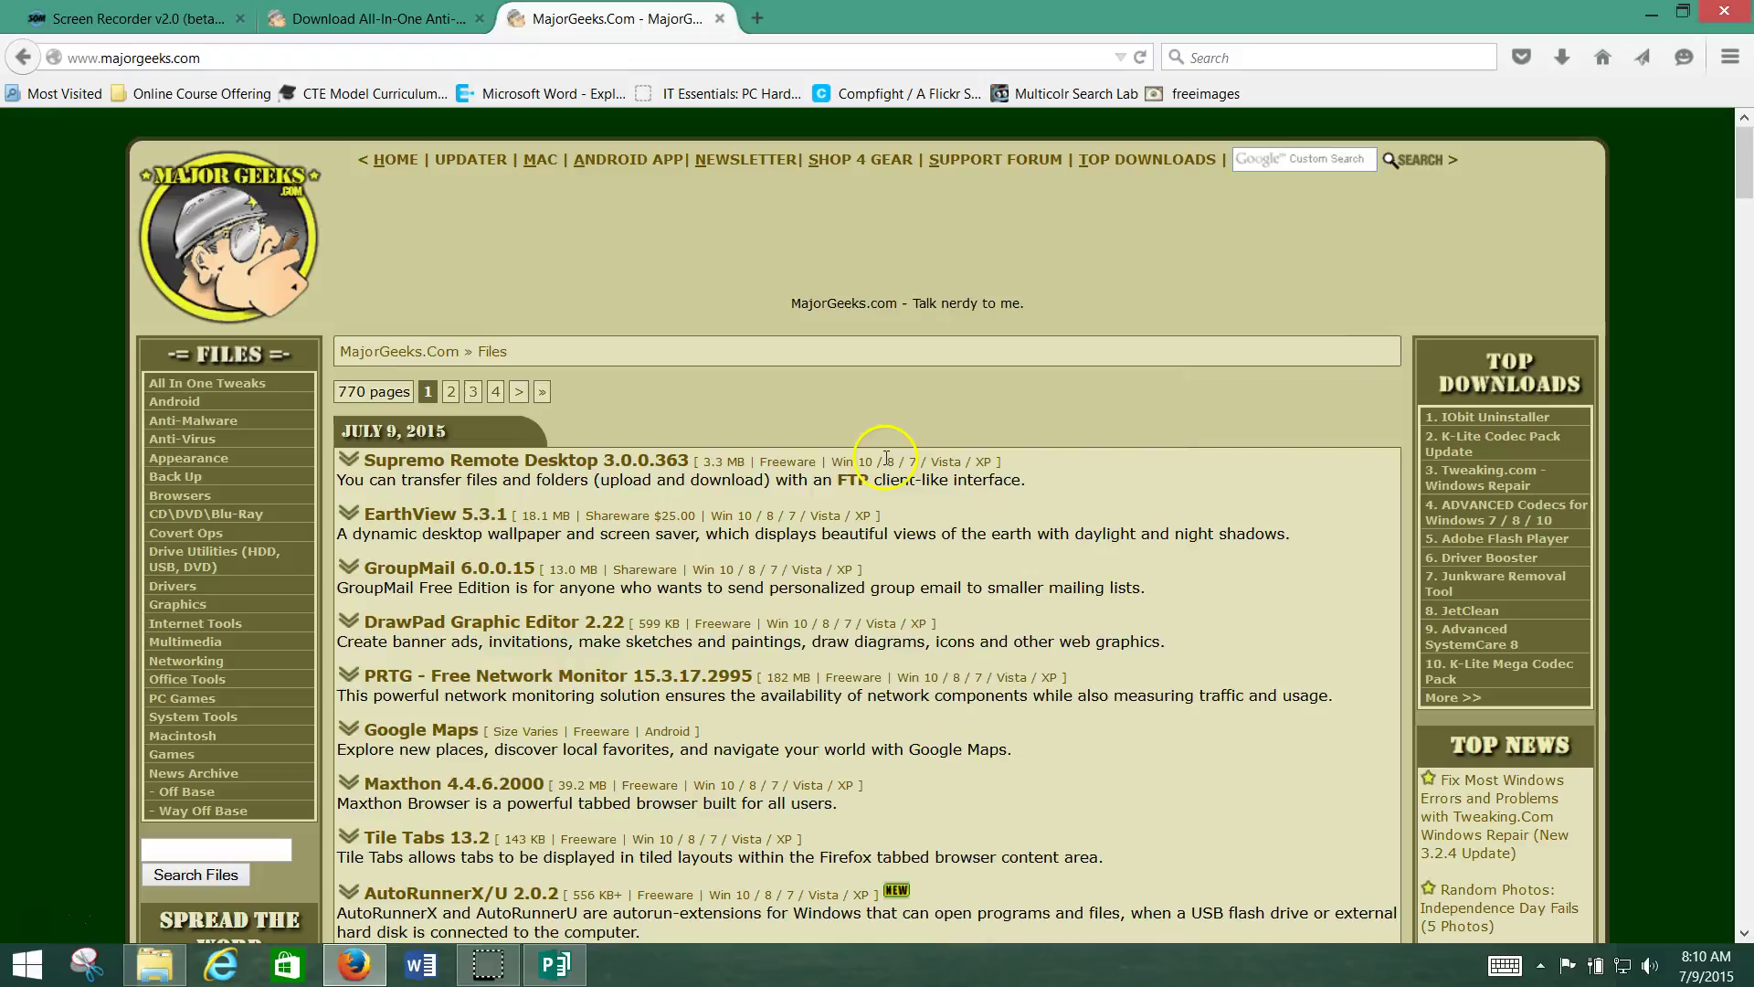
click(1743, 13)
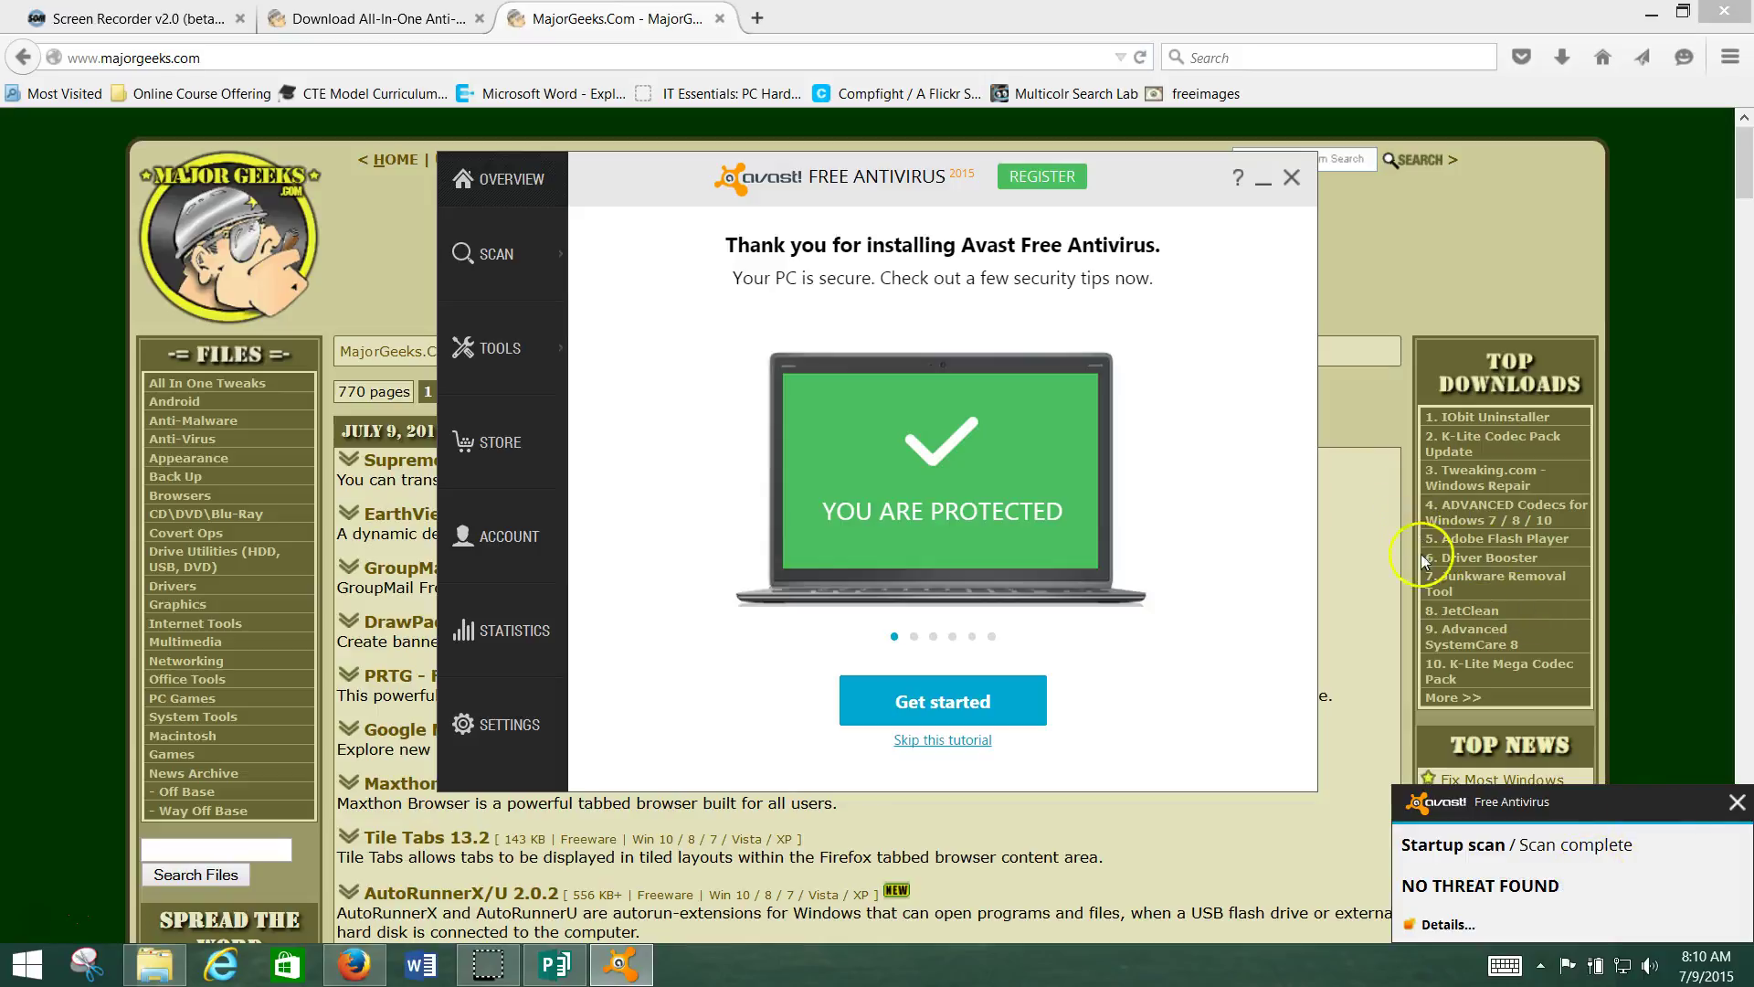
click(1737, 802)
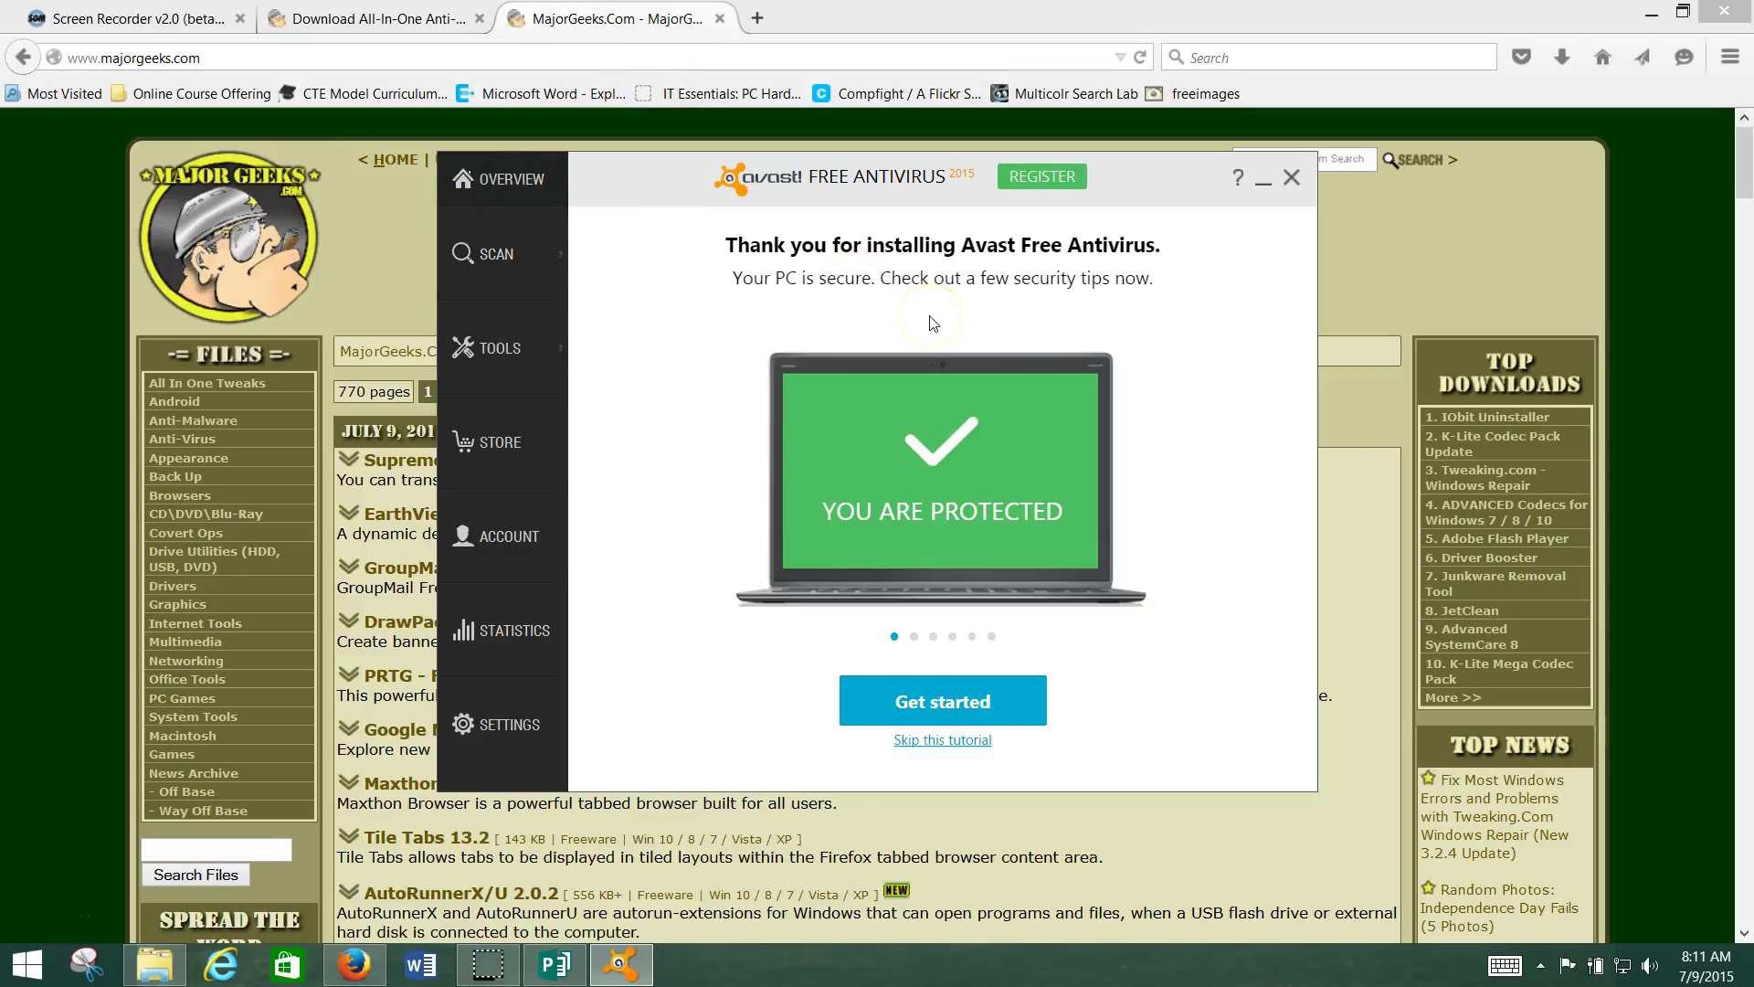
click(467, 355)
click(498, 263)
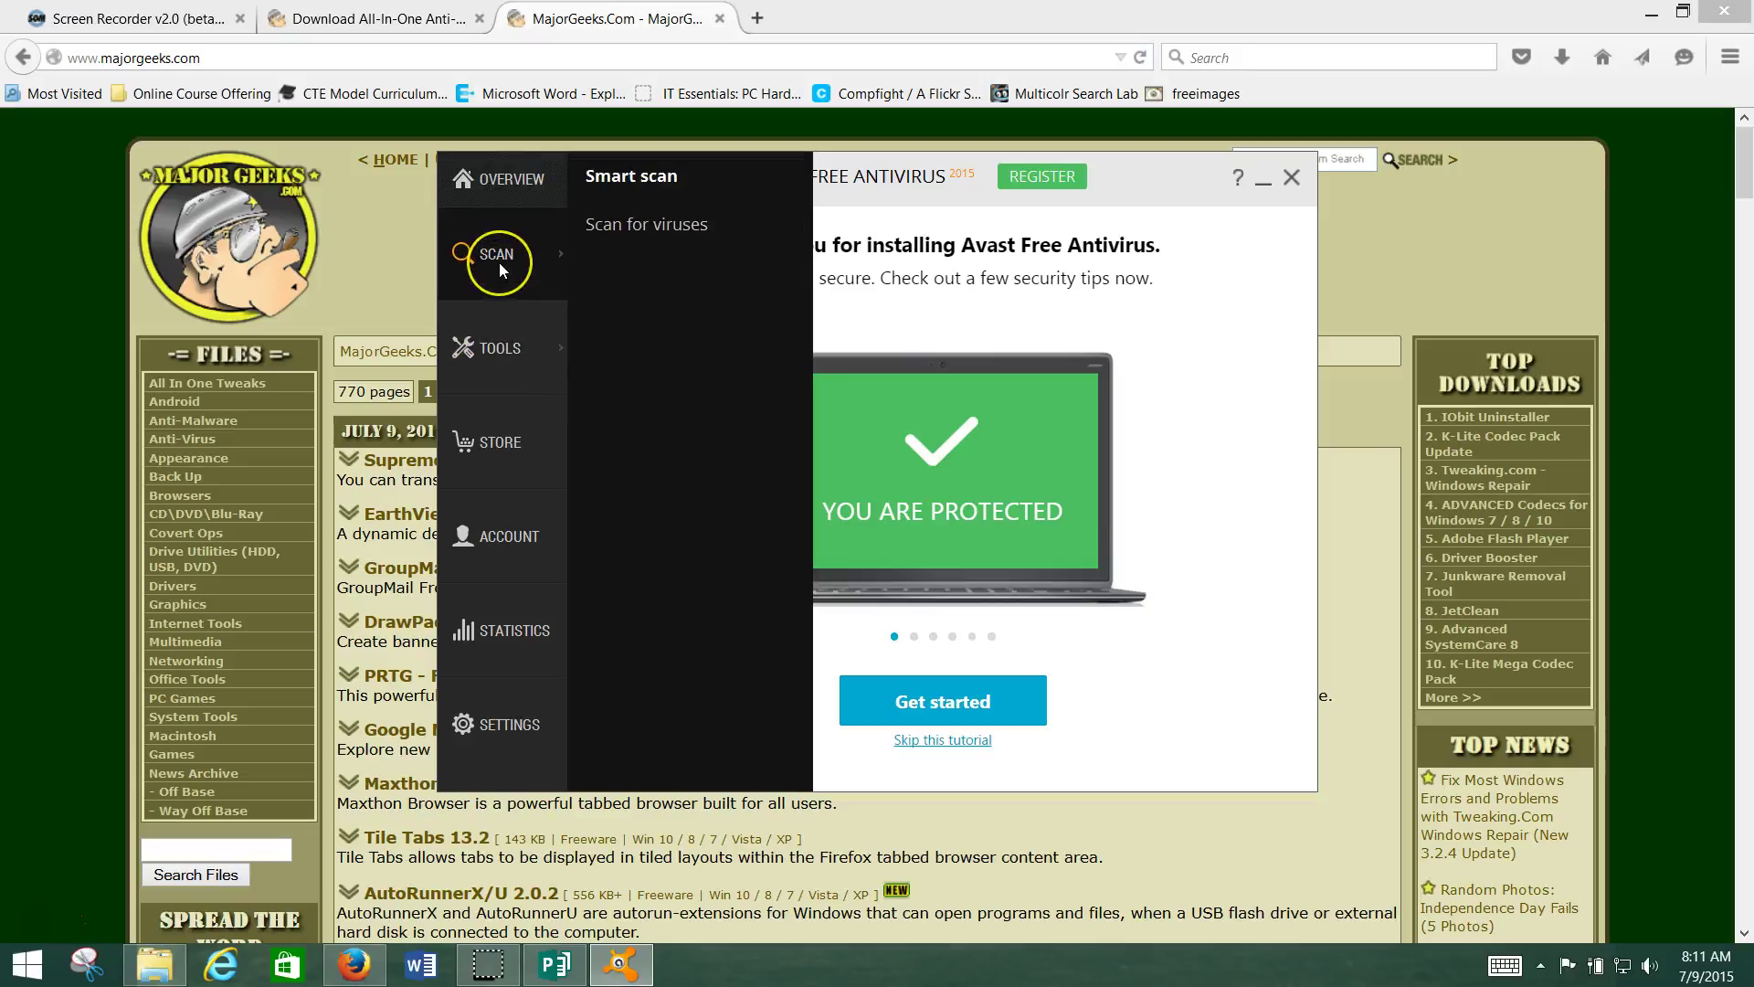
click(529, 751)
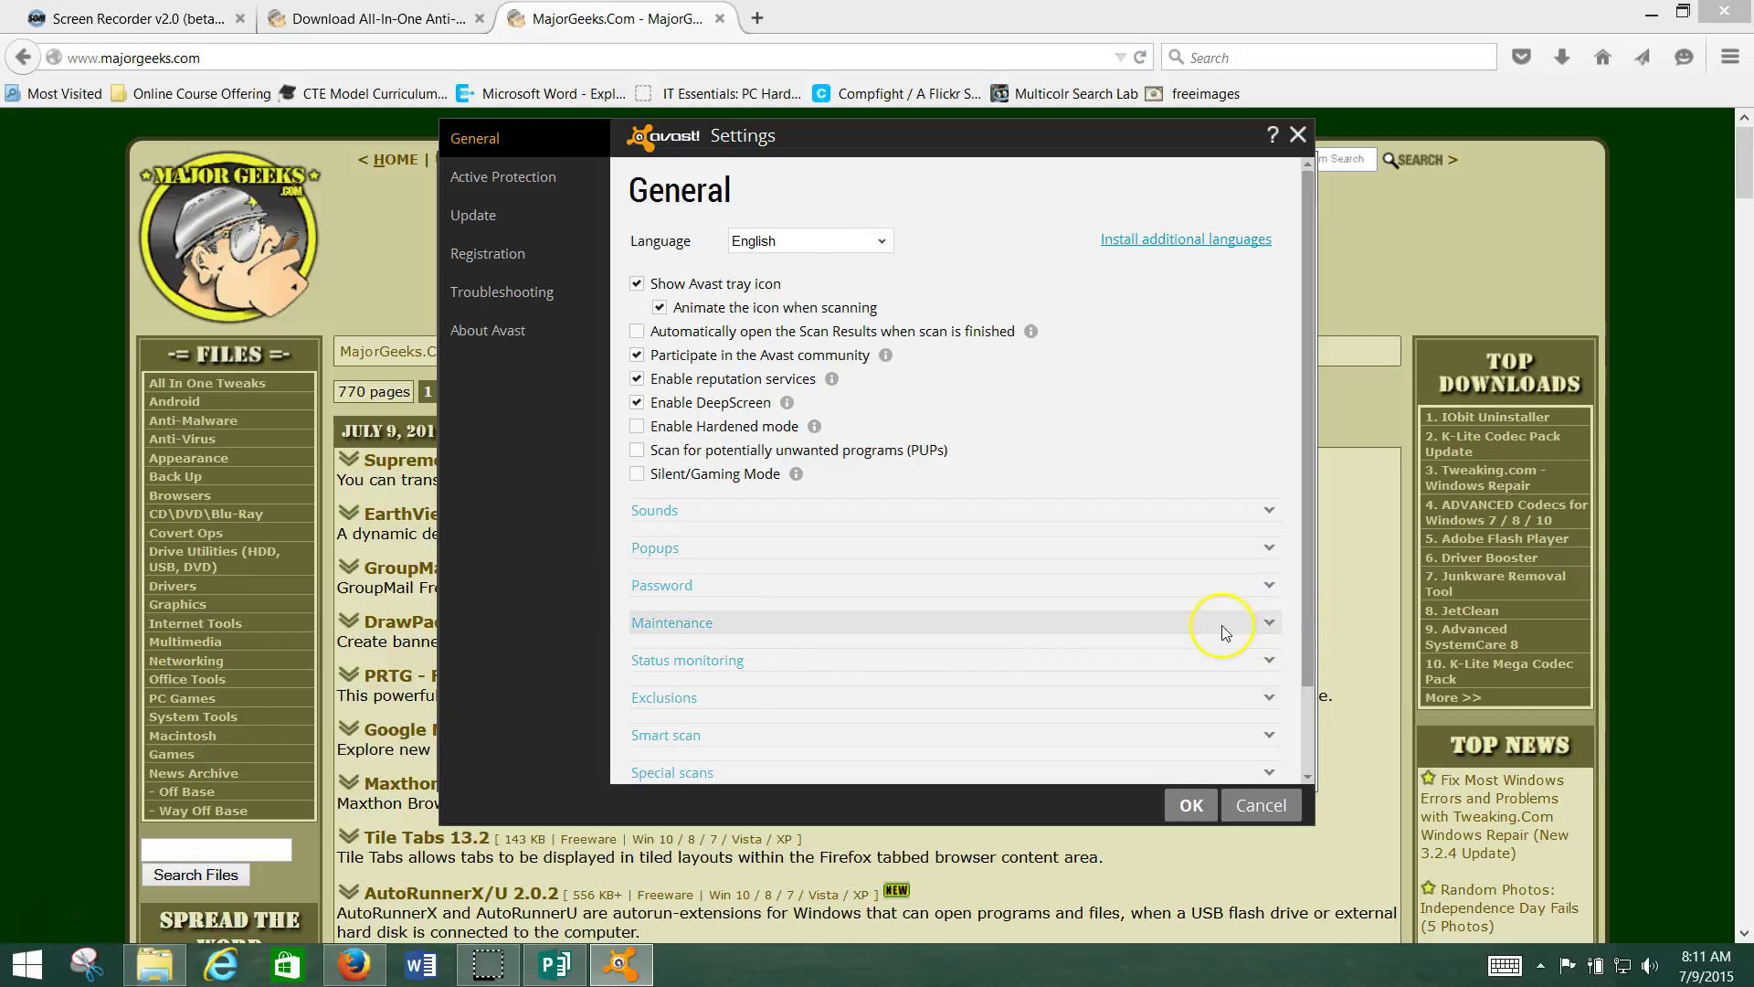
click(1277, 624)
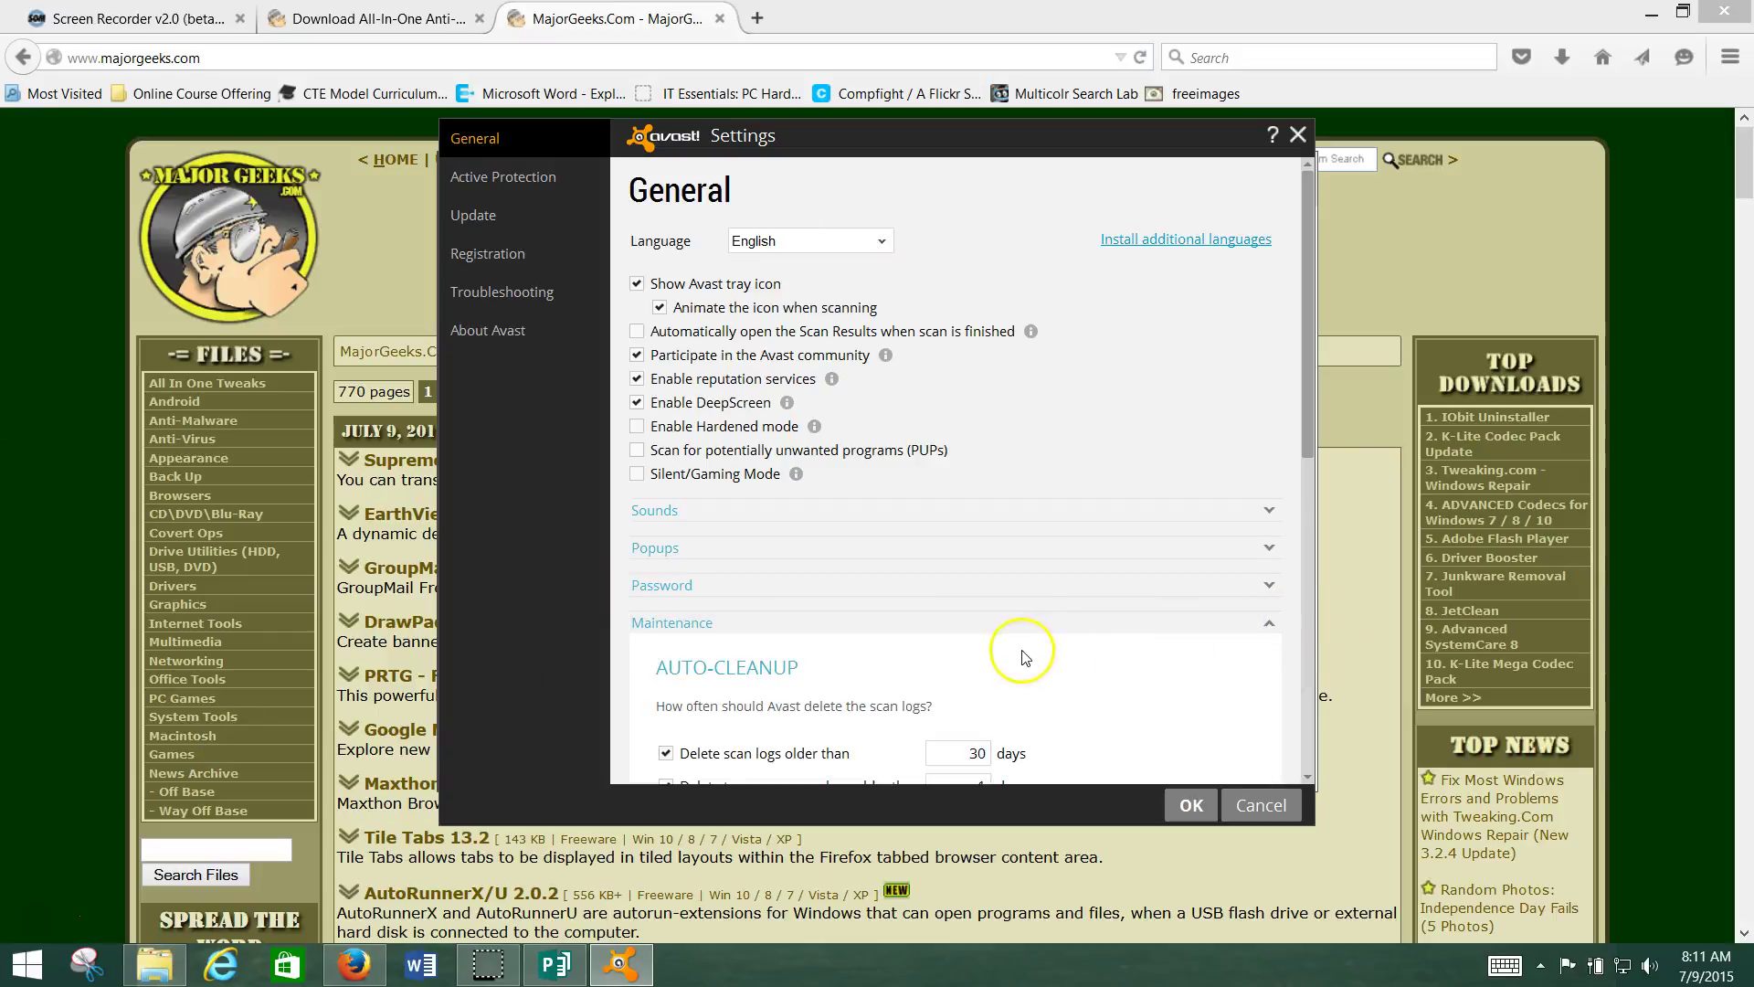
scroll(1014, 654, down, 3)
scroll(1028, 650, down, 1)
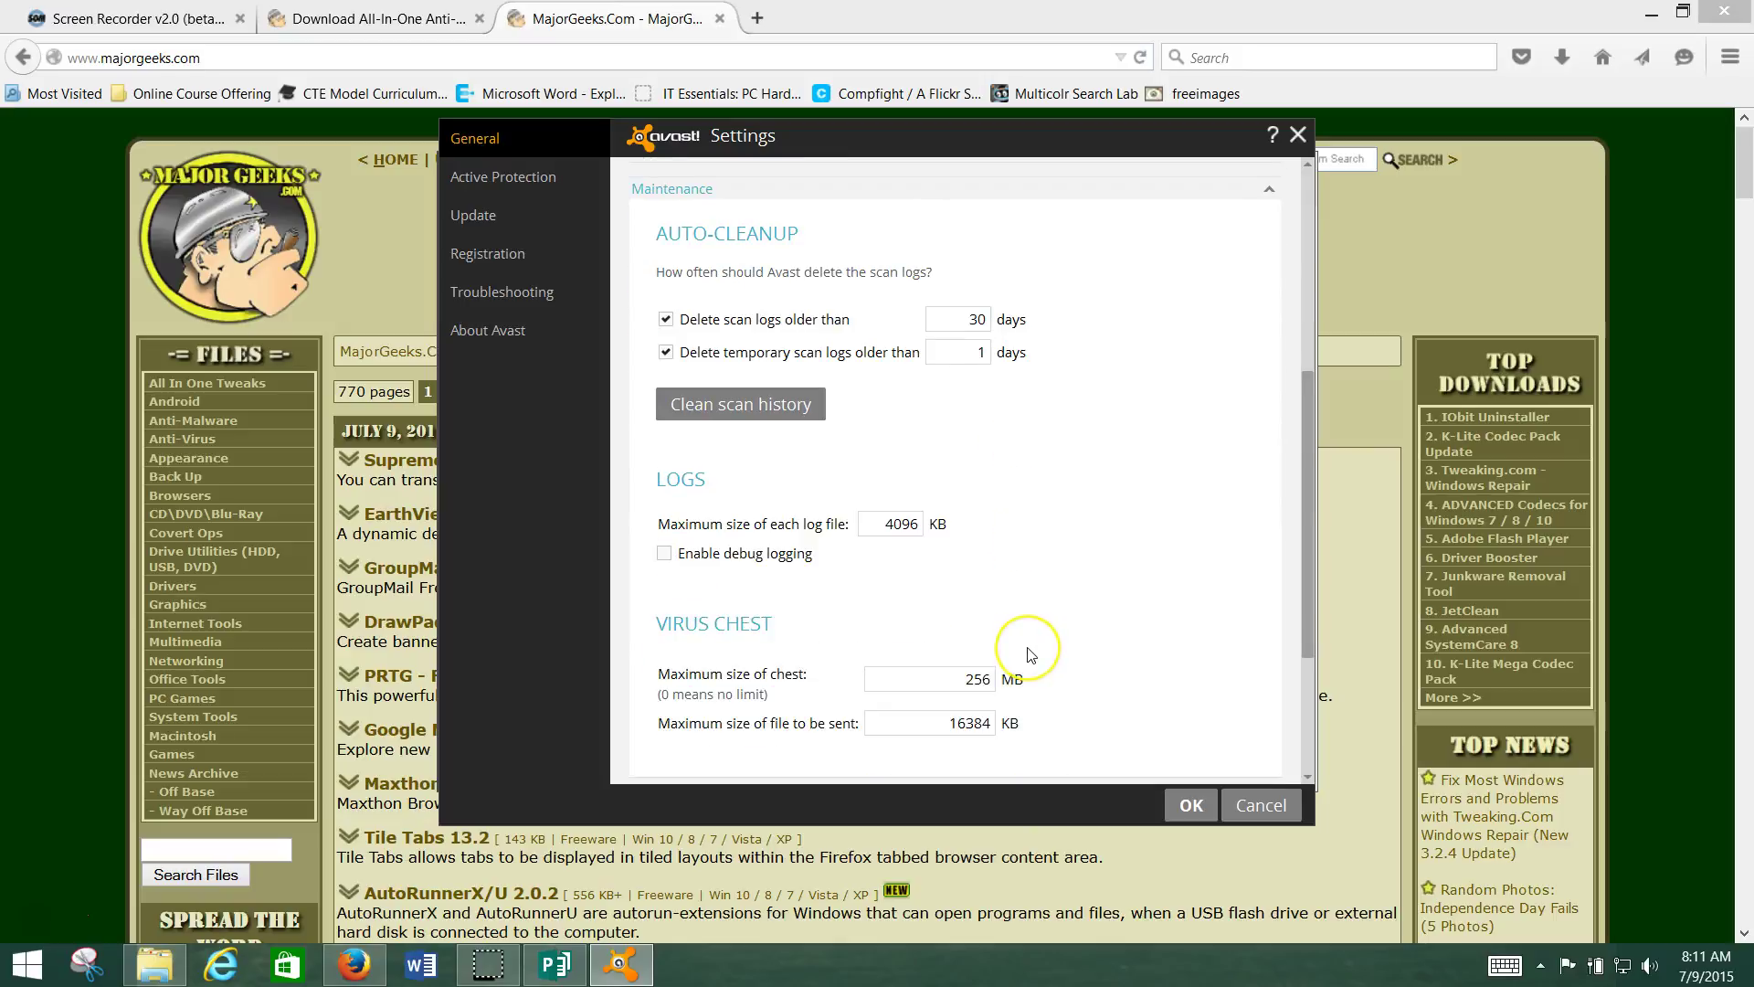
scroll(1028, 653, down, 4)
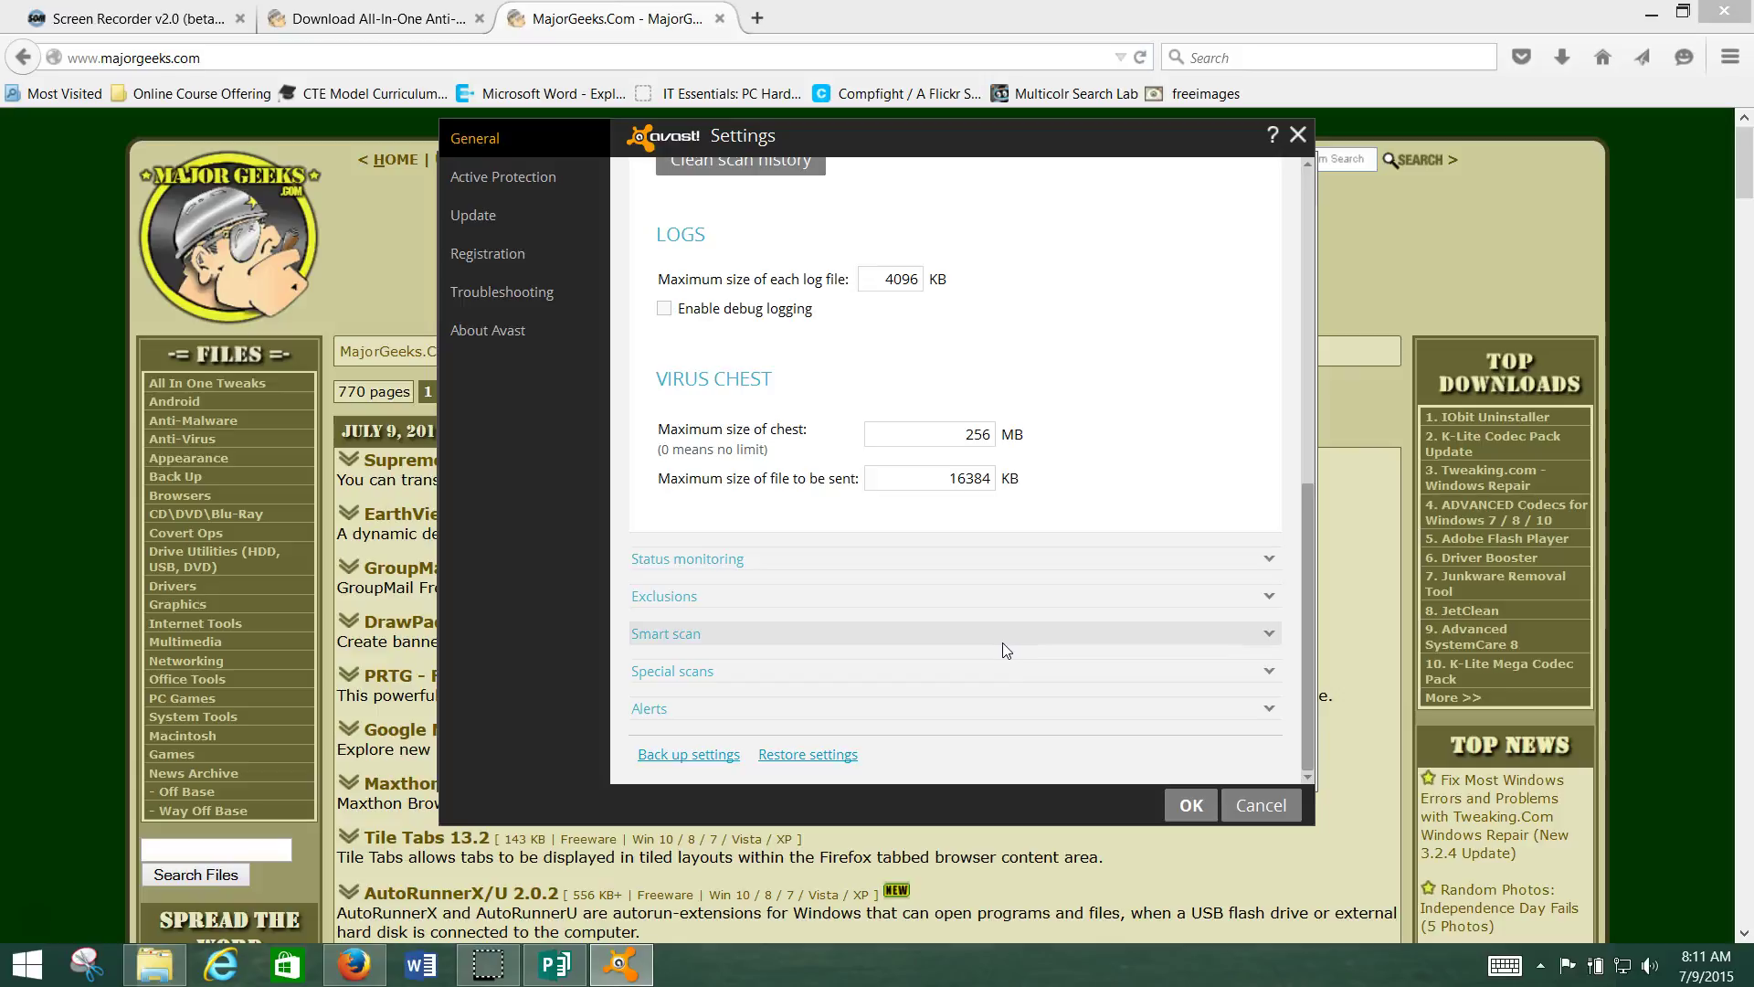
scroll(1005, 651, up, 10)
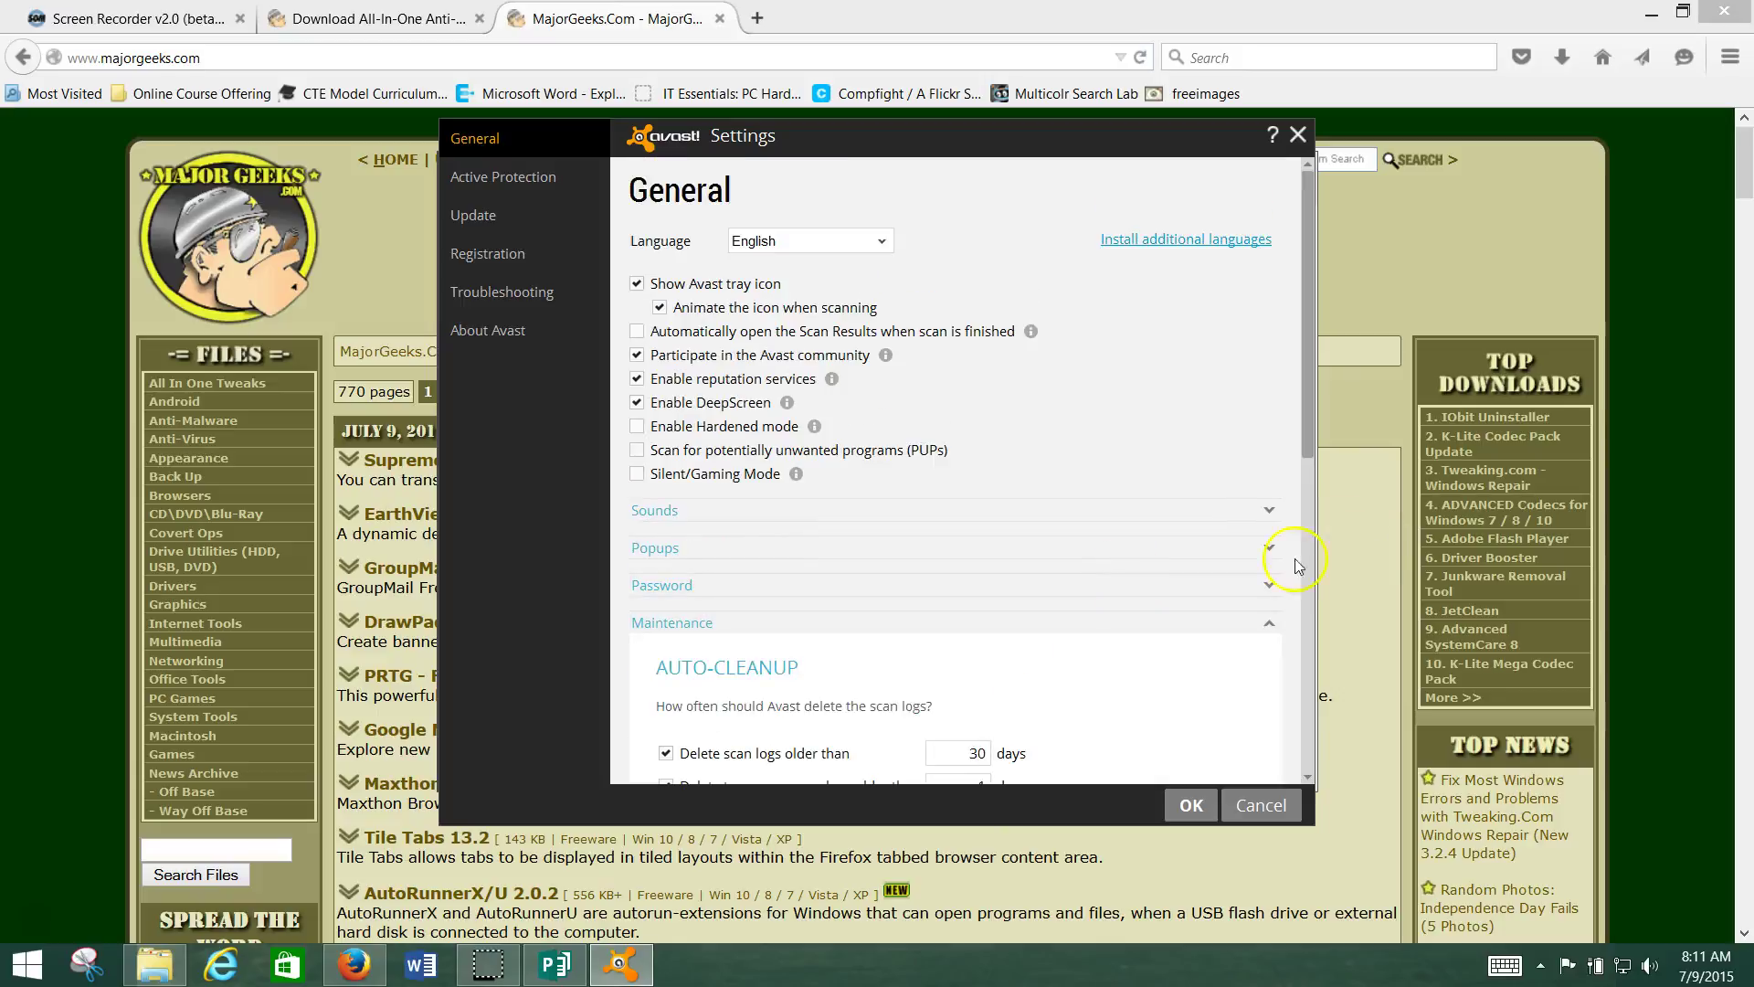
click(1268, 623)
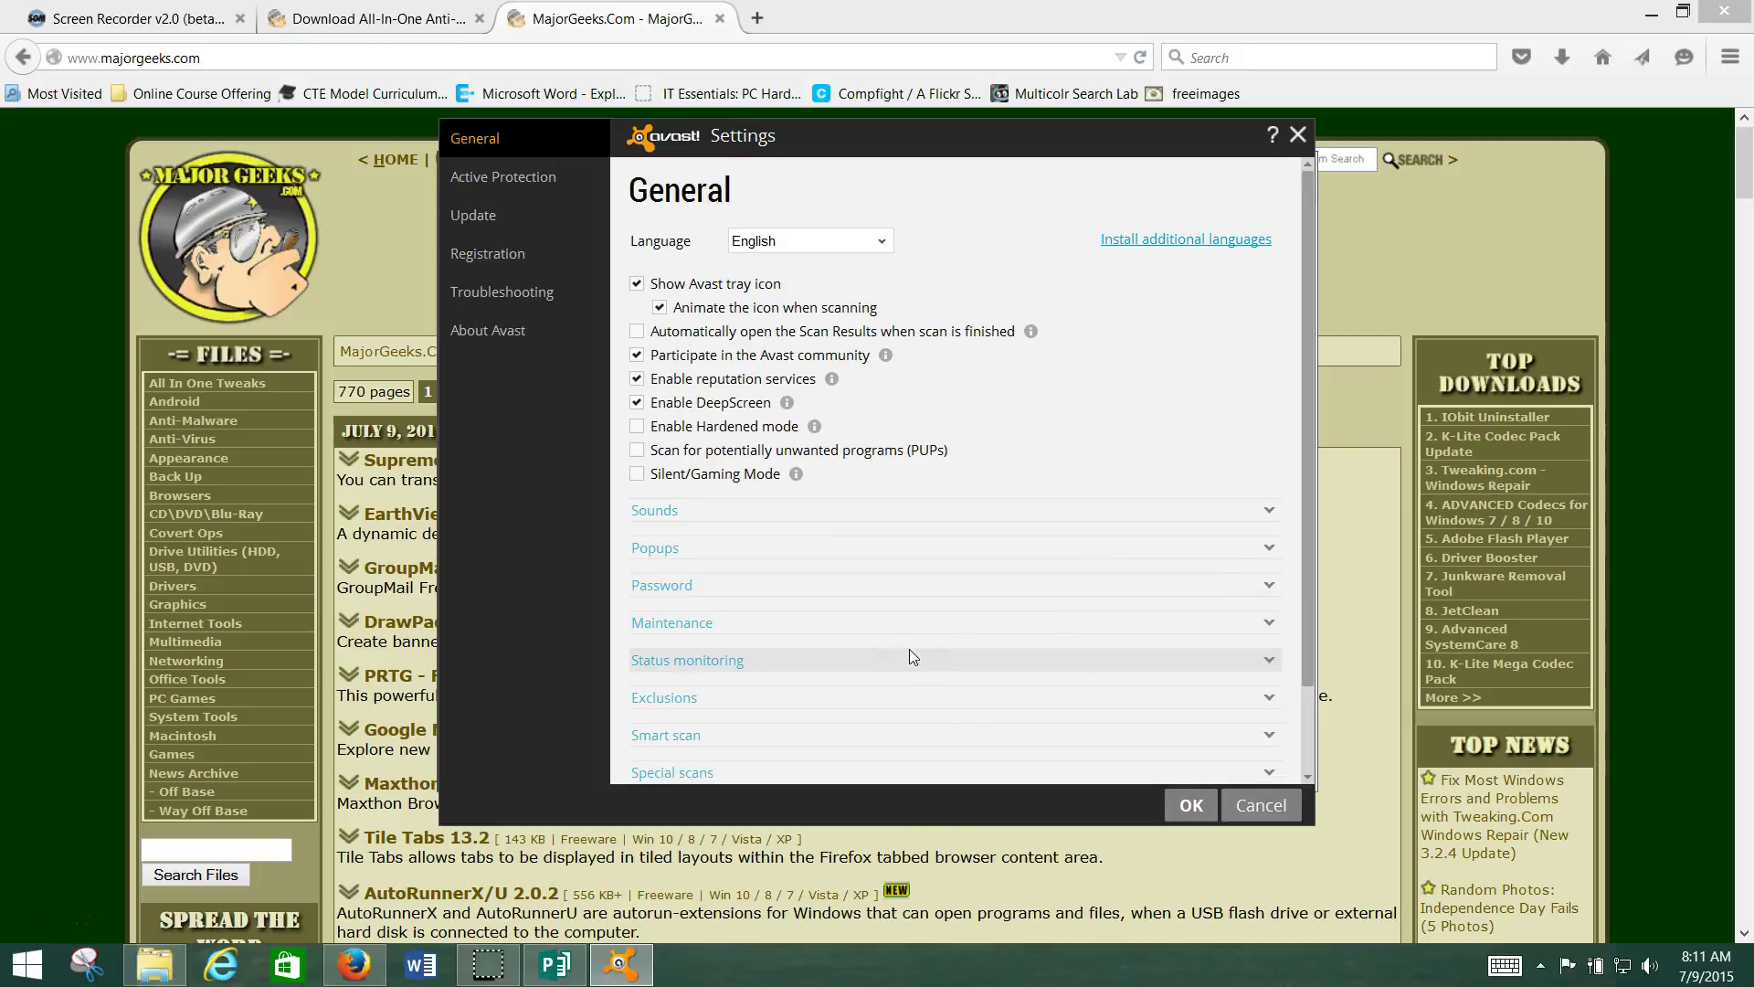
click(617, 647)
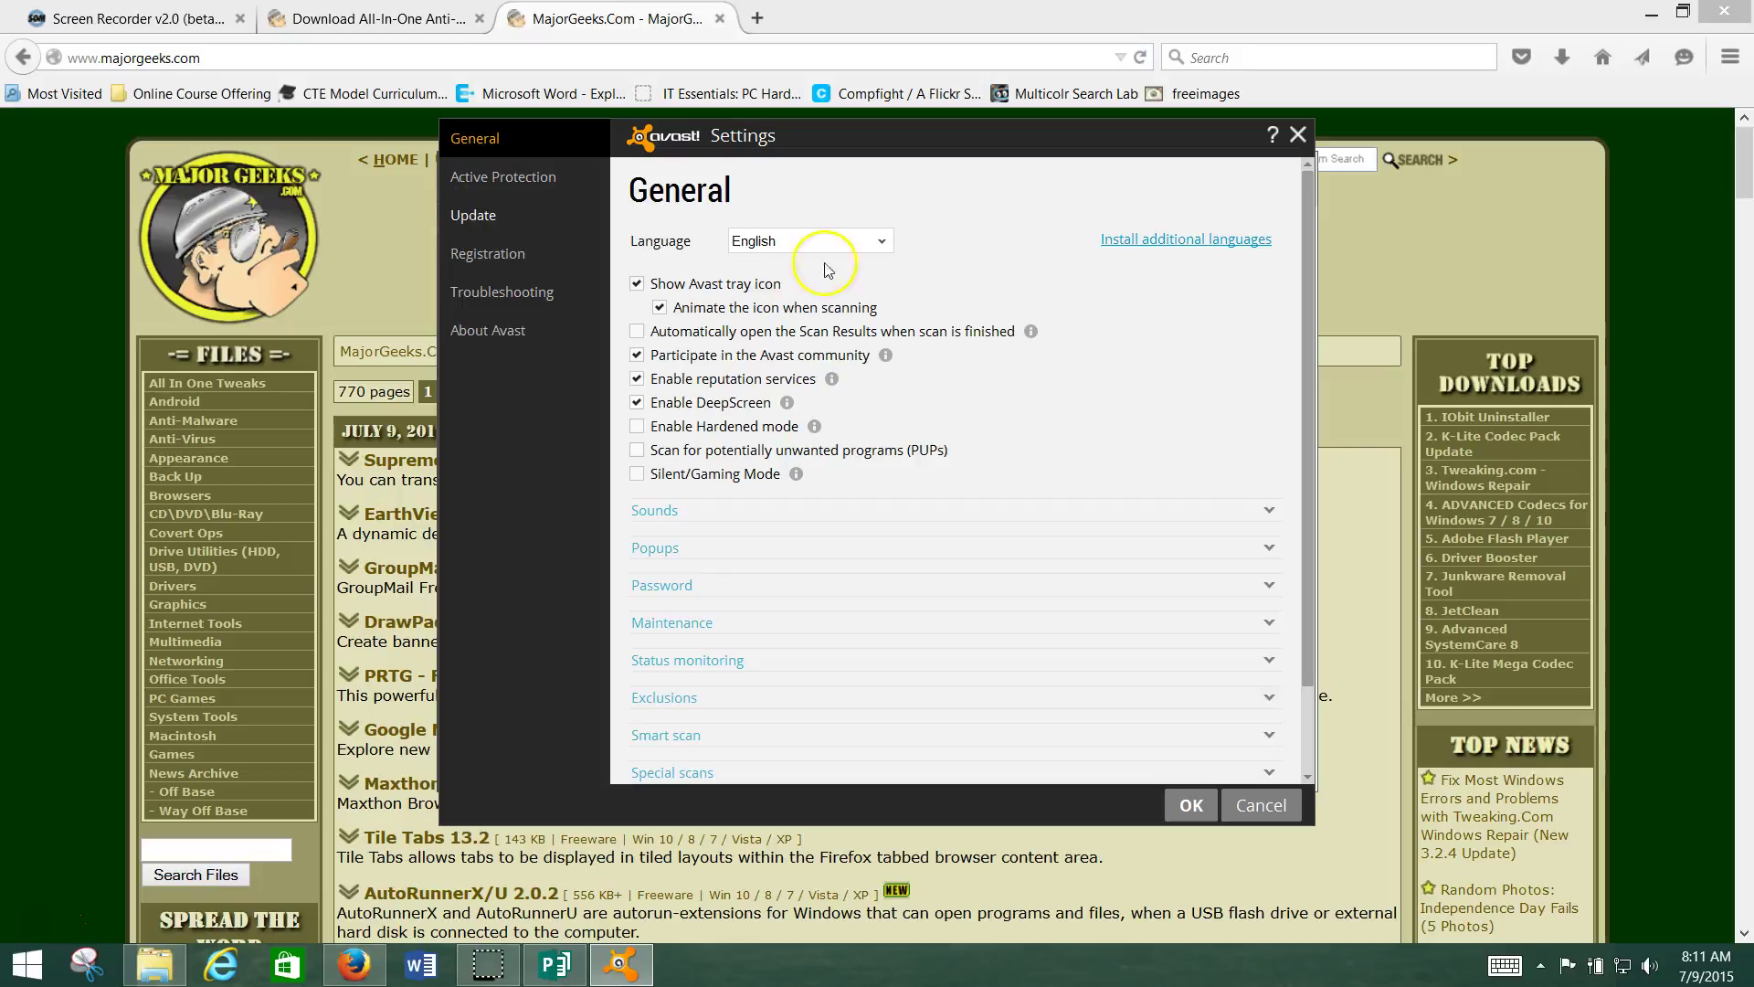
click(1191, 804)
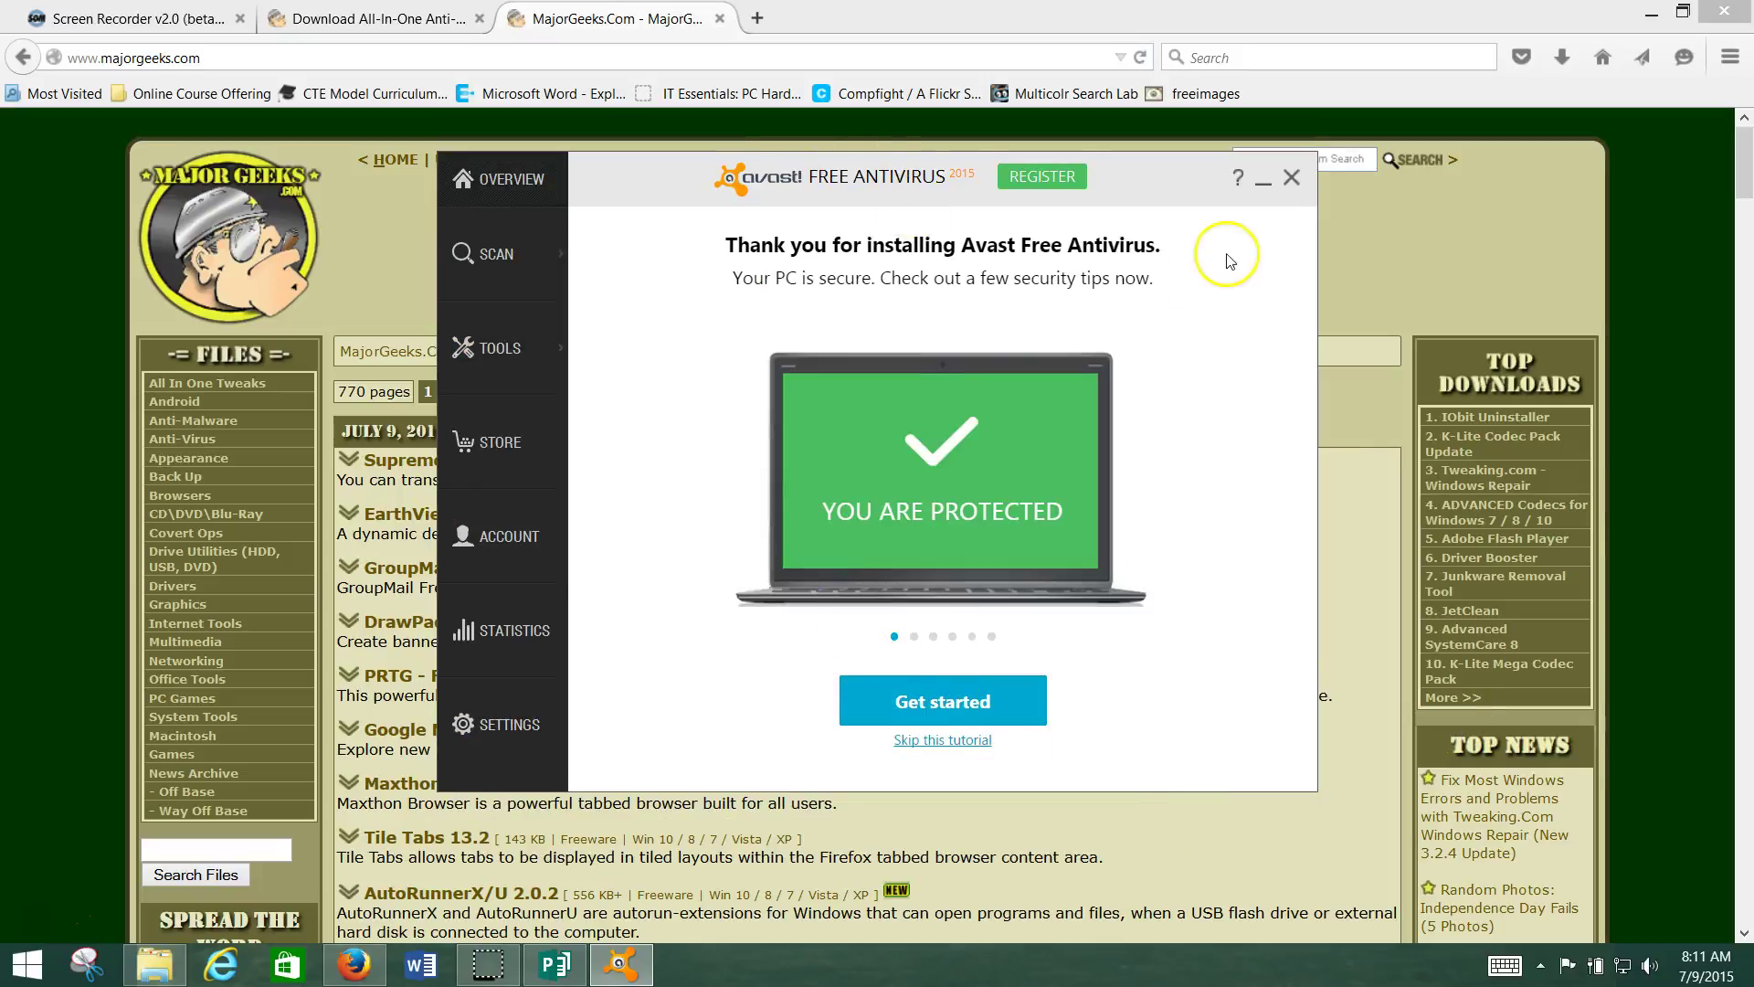
Close Avast, keep Firefox's tabs open, and minimize Firefox and the Downloads folder.
click(1297, 179)
key(alt+F4)
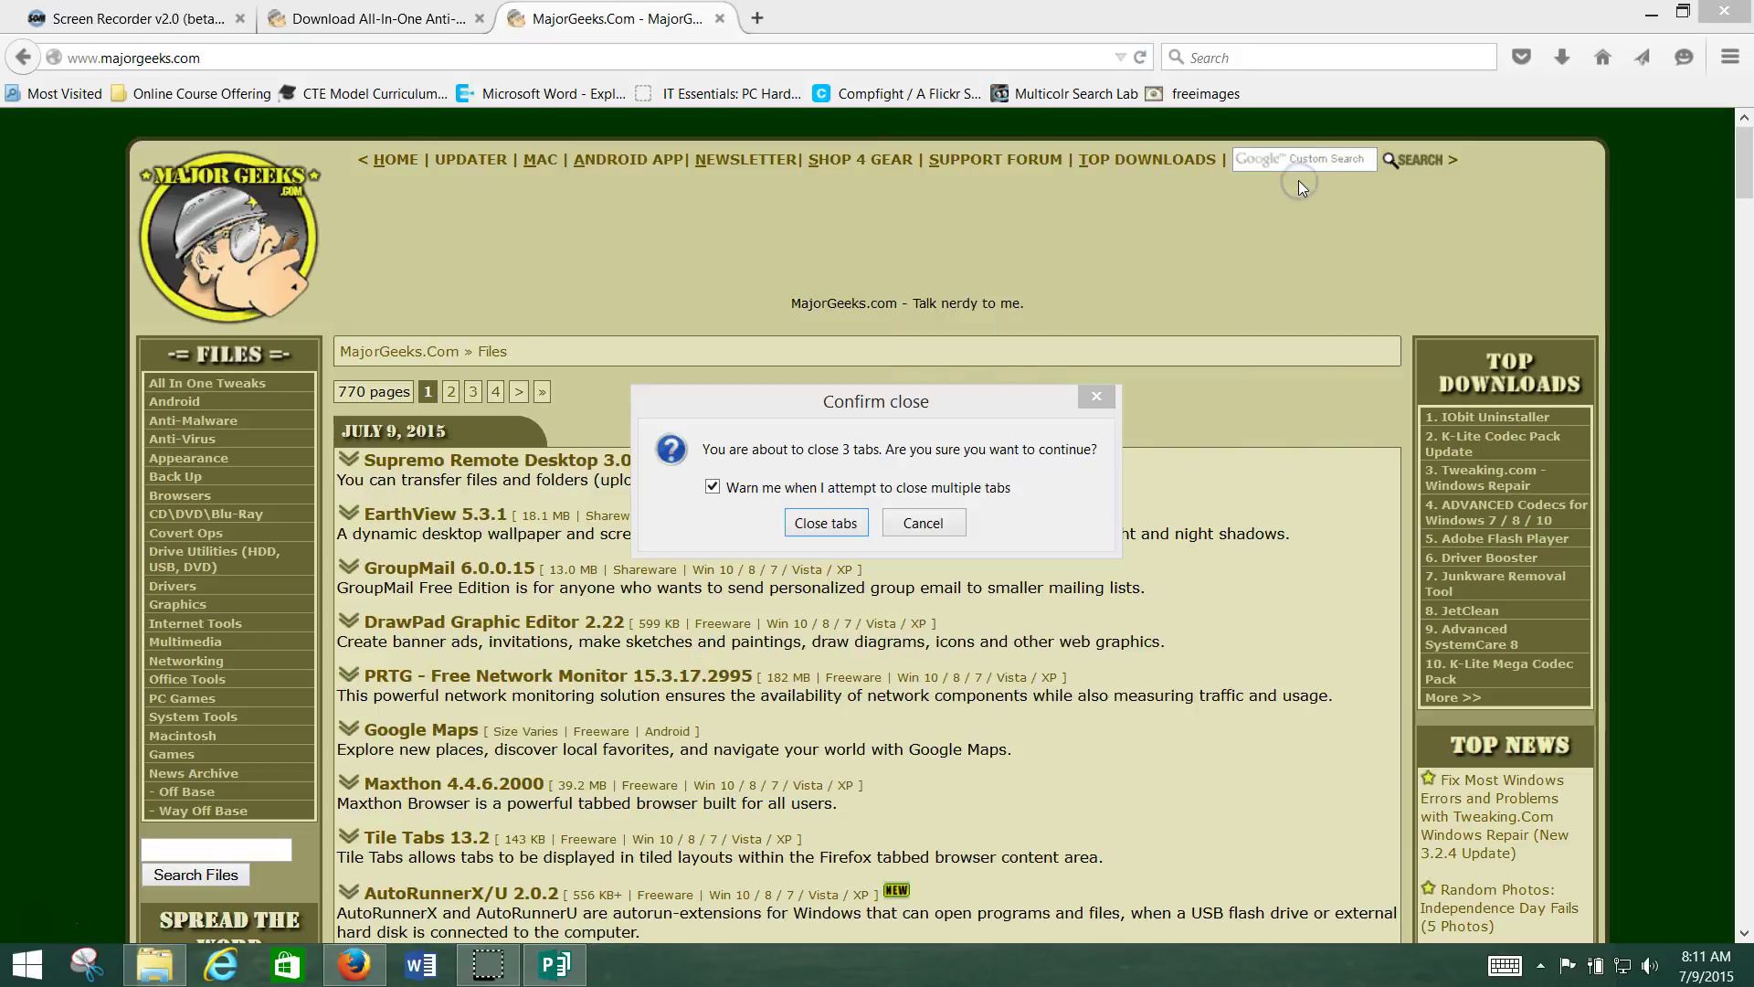
click(922, 528)
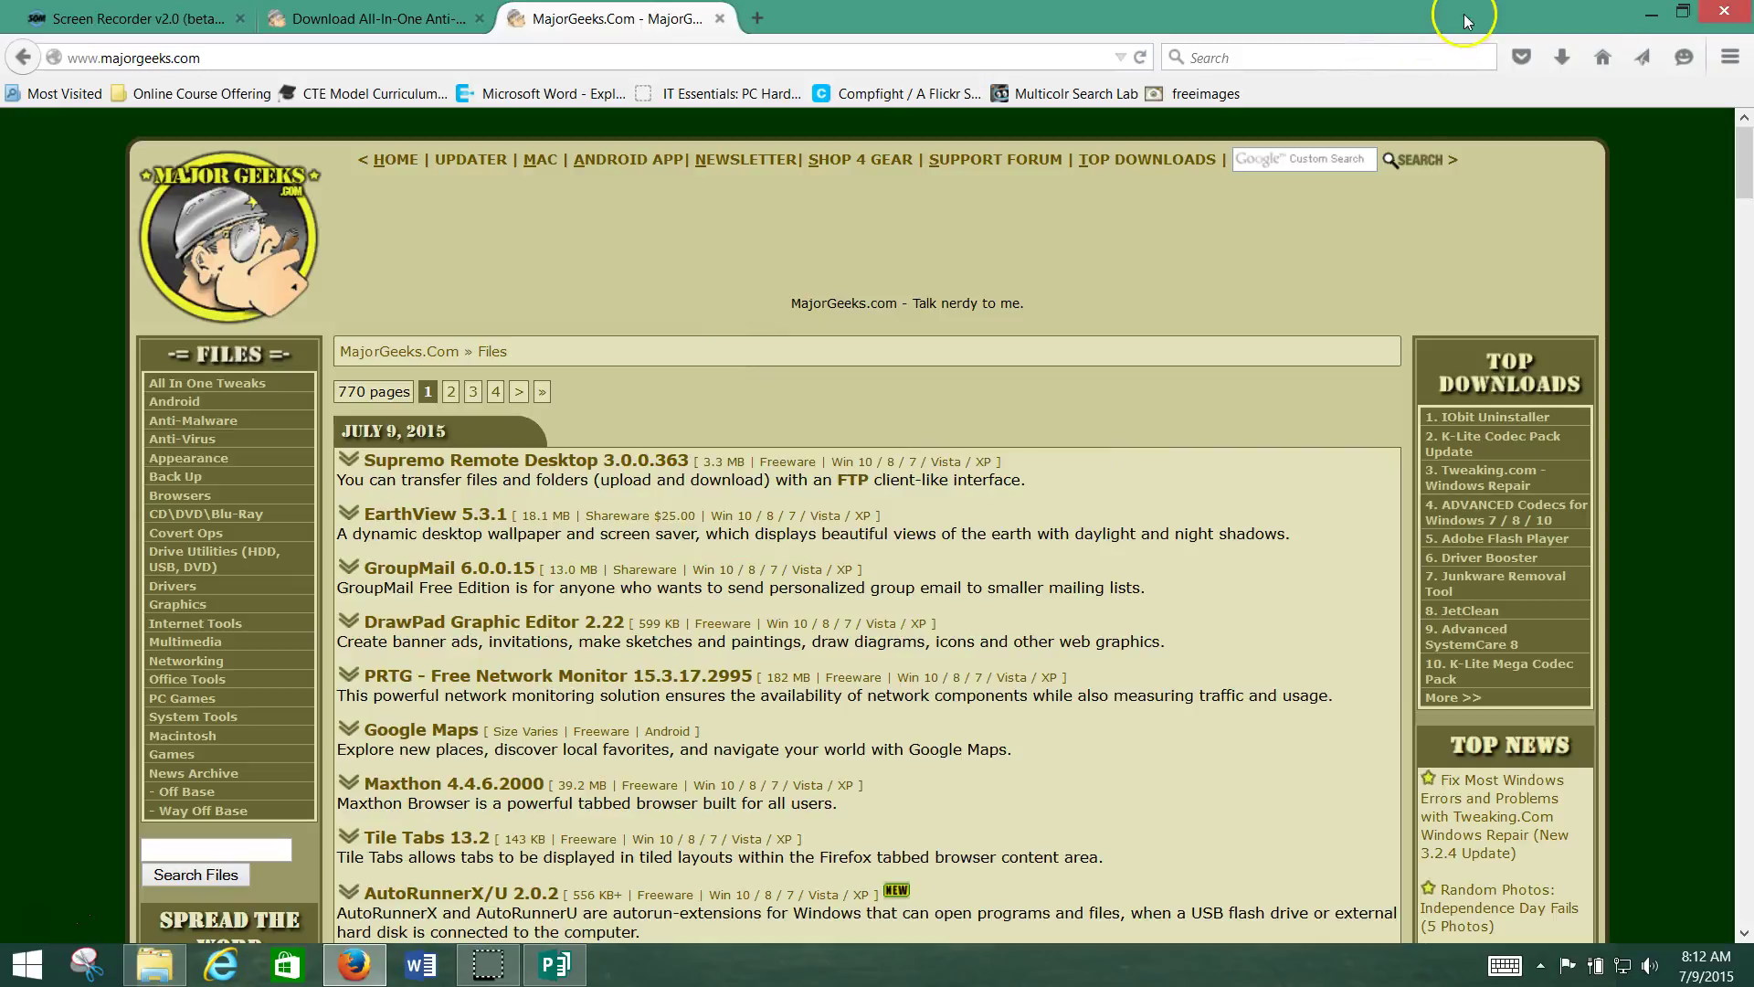
click(1652, 16)
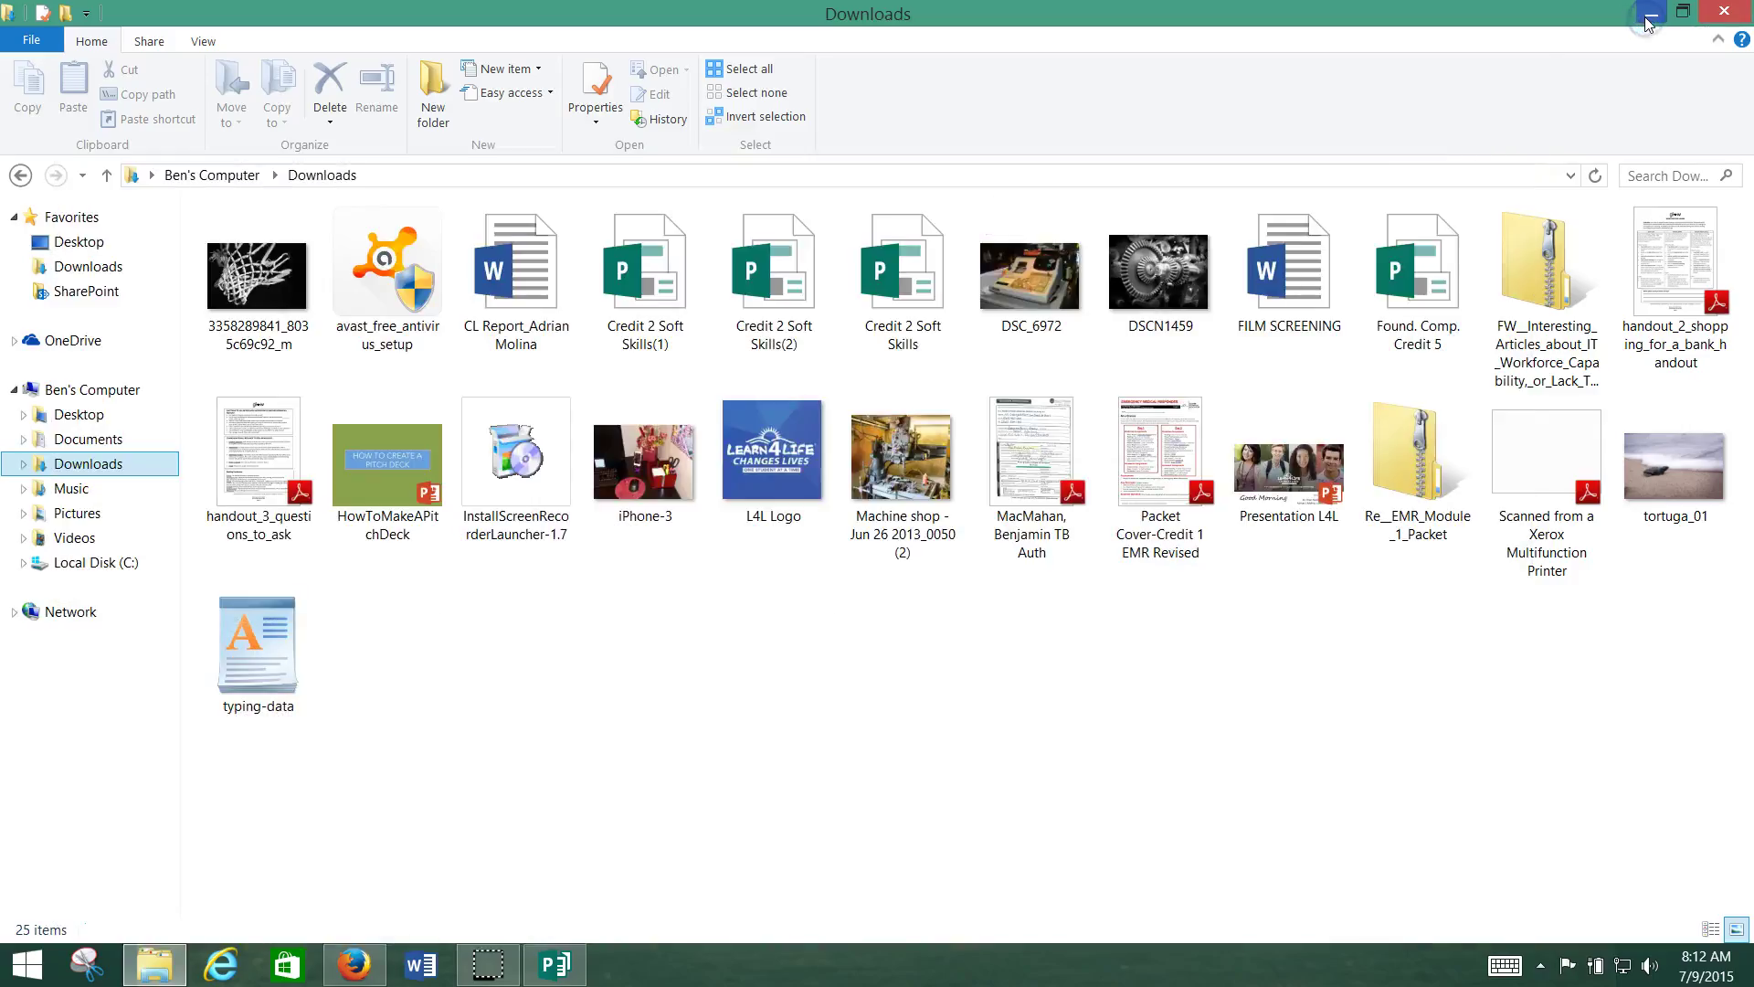
click(1649, 20)
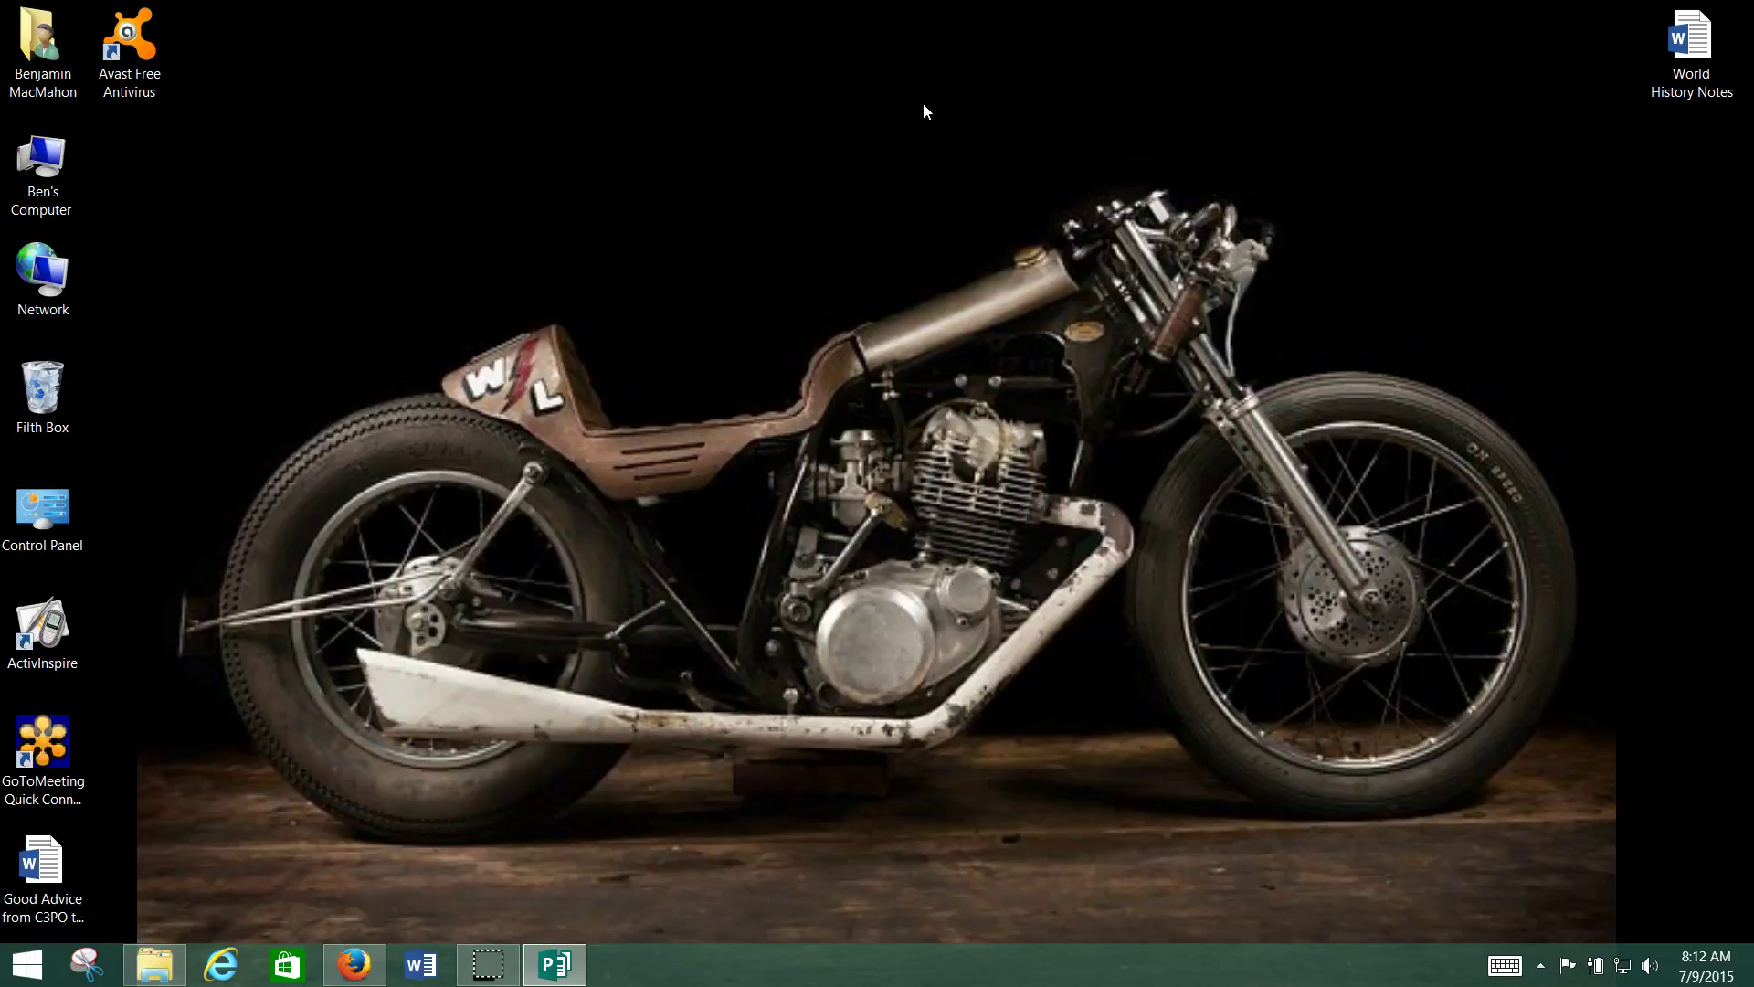